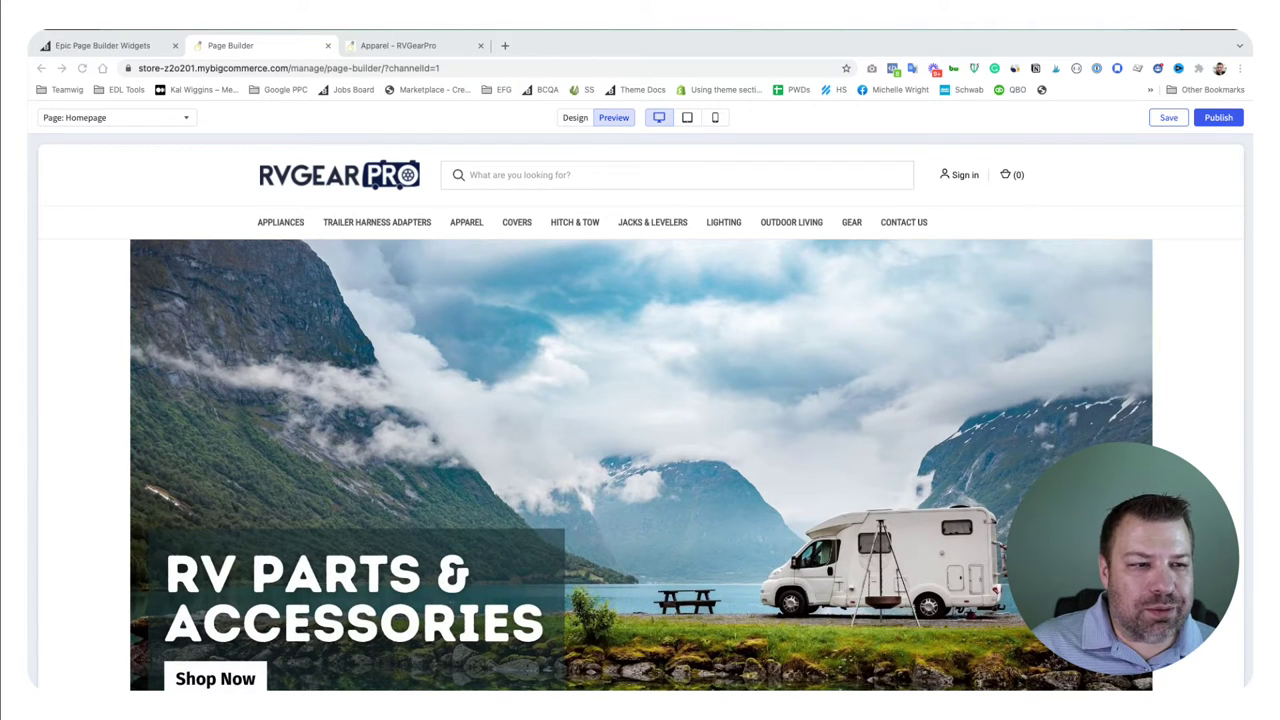
# Reopen the Roots Original theme in Page Builder and scroll down to the homepage footer
pyautogui.click(574, 119)
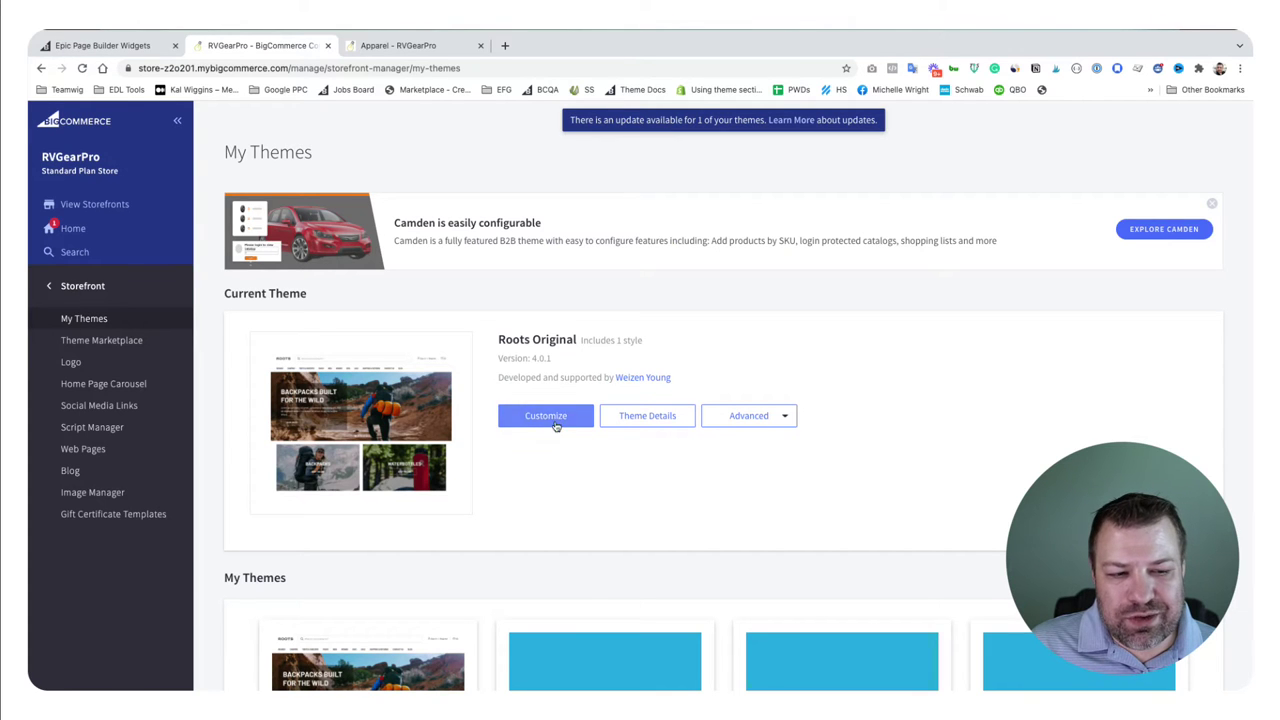
pyautogui.click(551, 421)
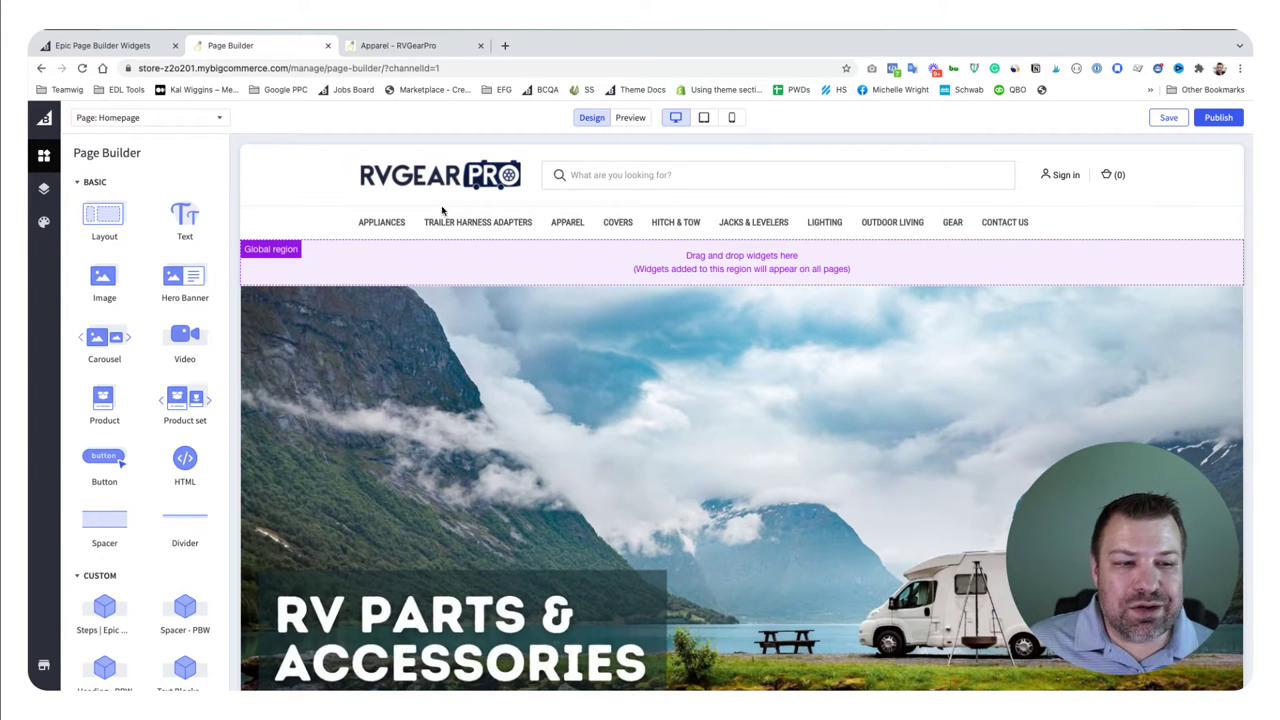
pyautogui.scroll(-2, 476, 290)
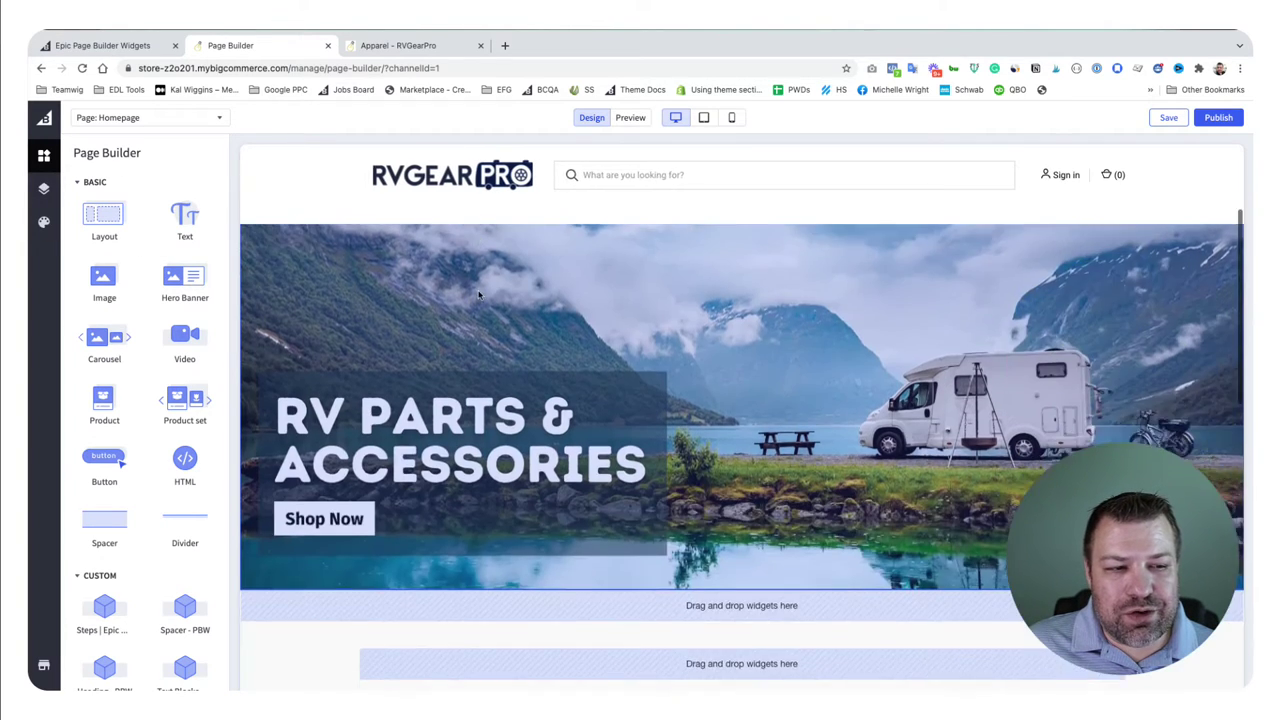
pyautogui.scroll(-3, 478, 293)
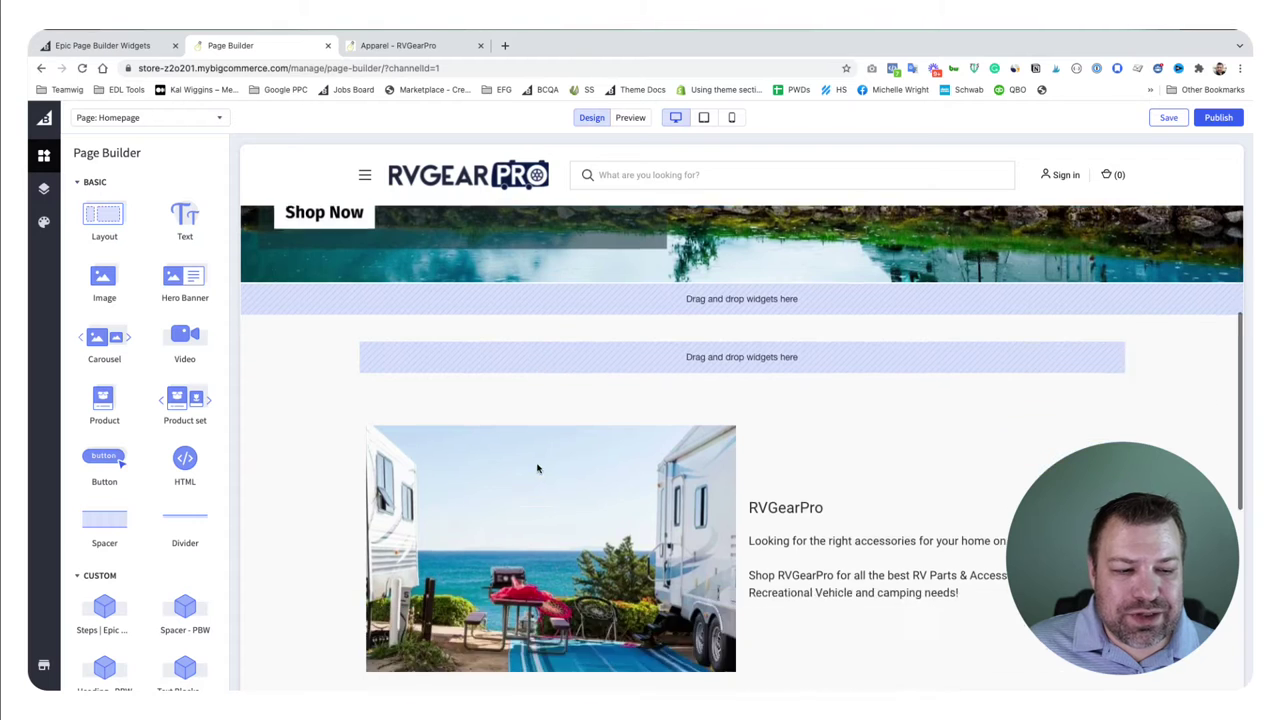
pyautogui.scroll(-5, 537, 468)
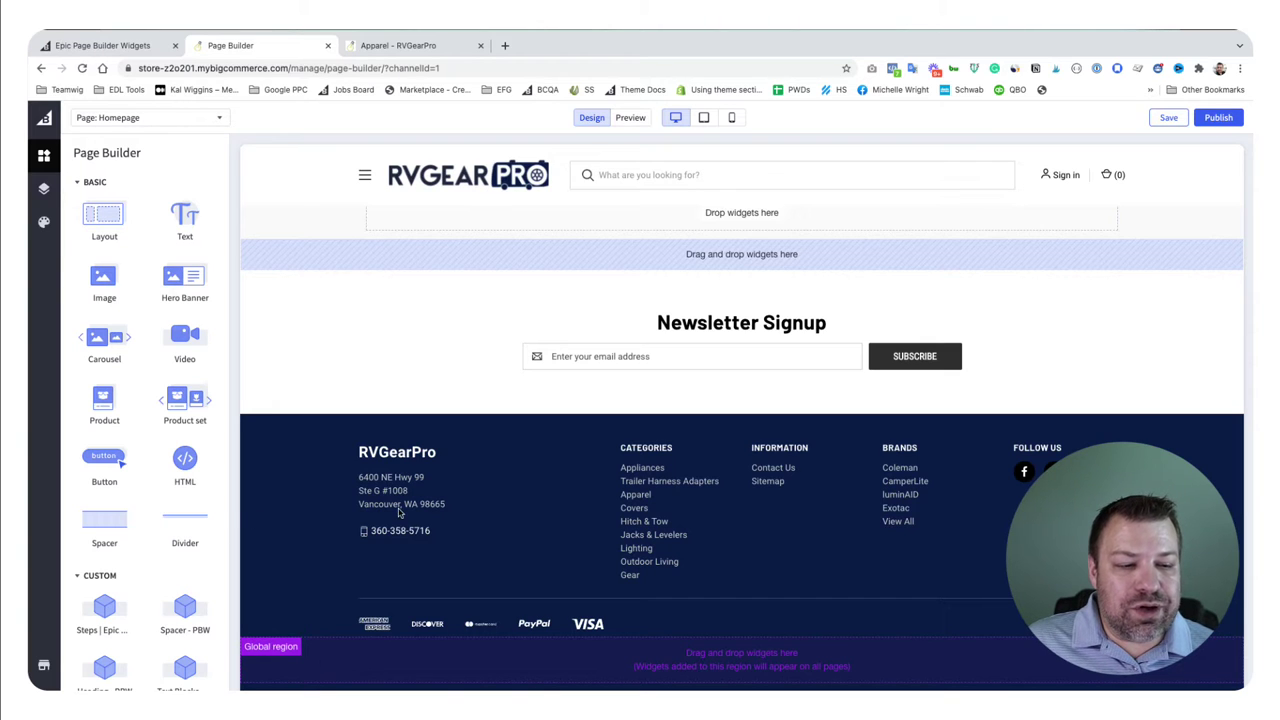
# Drop a Text widget into the footer Global region and replace its text with 'Patent Pending'
pyautogui.moveTo(186, 222); pyautogui.dragTo(688, 662)
pyautogui.click(717, 678)
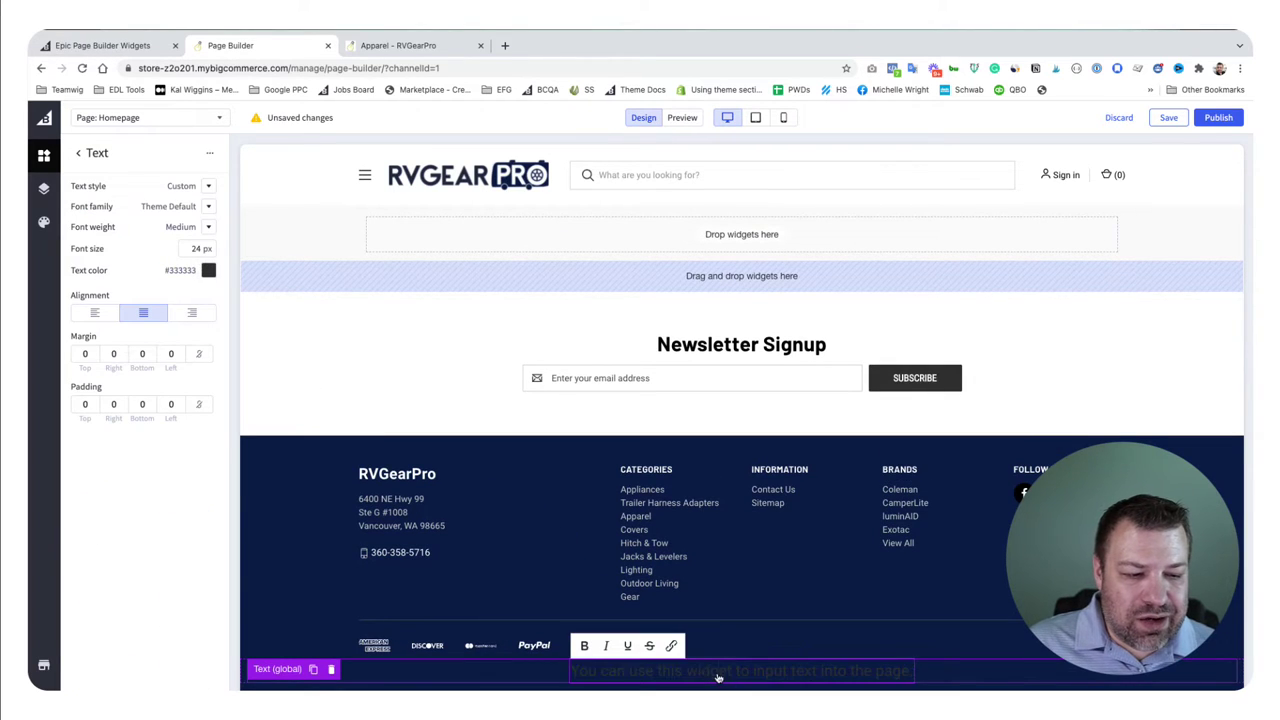
pyautogui.tripleClick(725, 679)
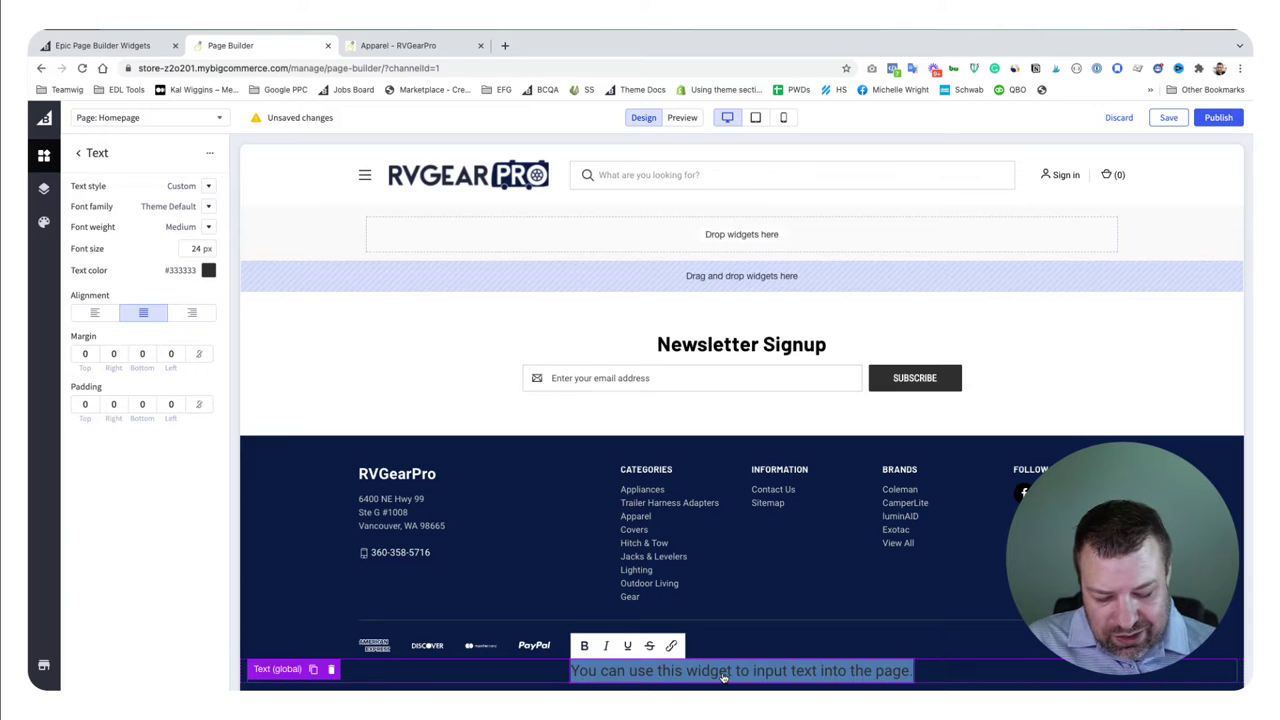
pyautogui.write('Pate')
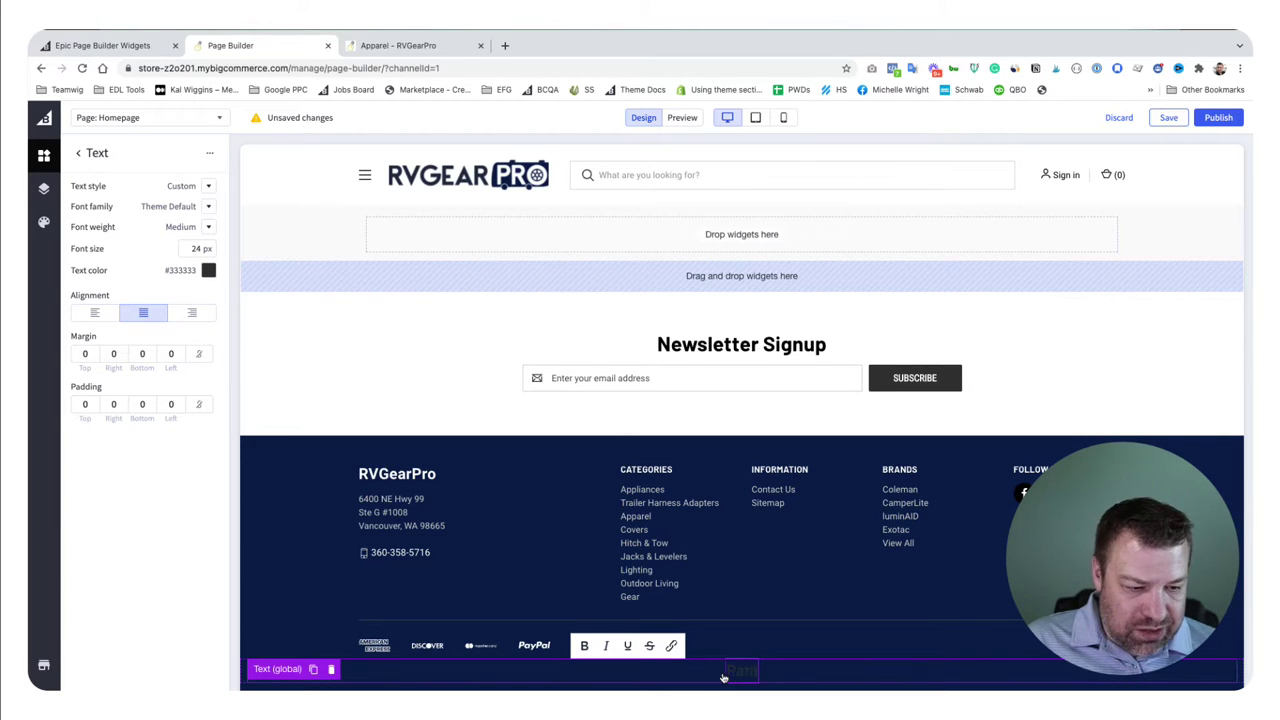
pyautogui.write('nt Pending')
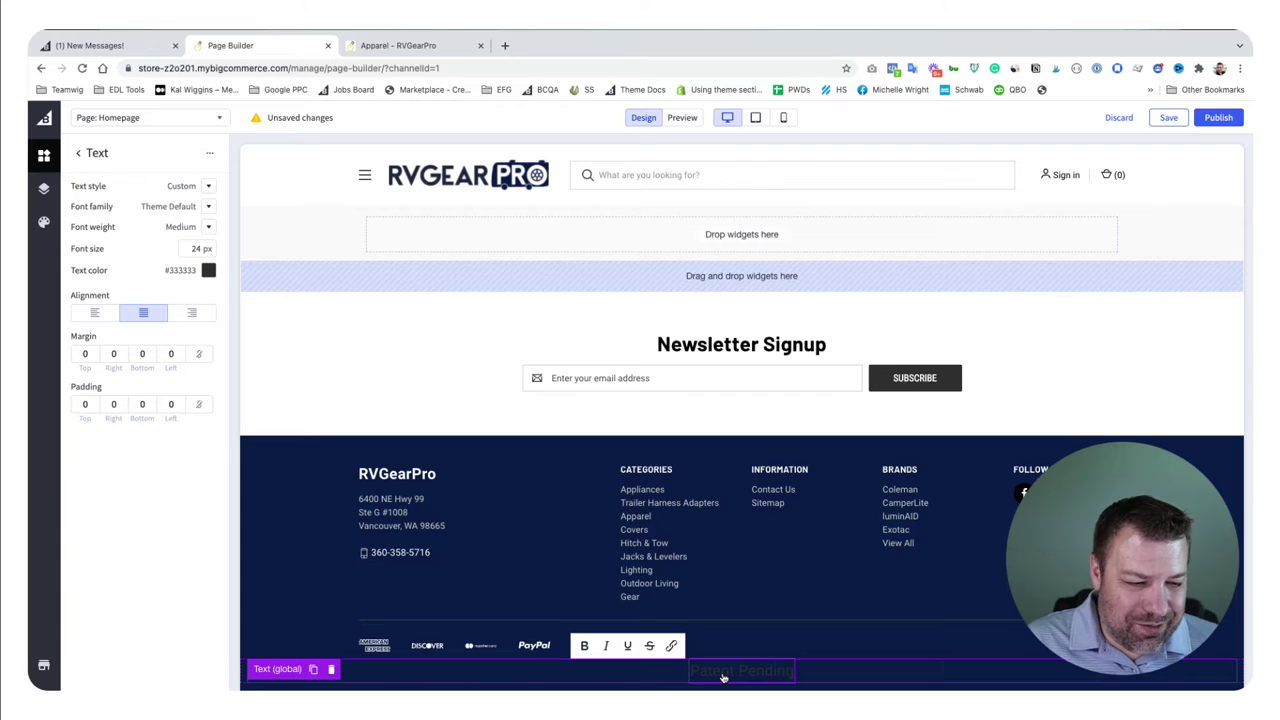
# Style the Patent Pending text white (#FFFFFF), 18 px and center-aligned
pyautogui.hotkey('ctrl', 'a')
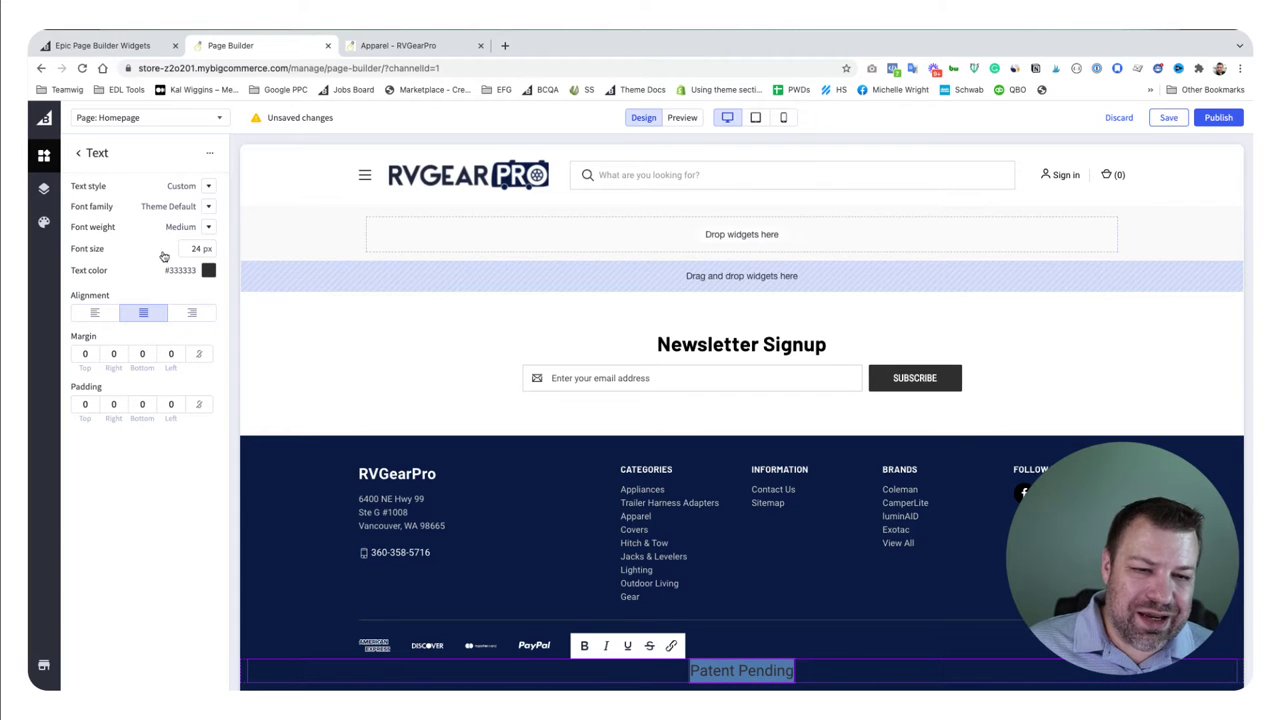
pyautogui.click(208, 271)
pyautogui.click(316, 388)
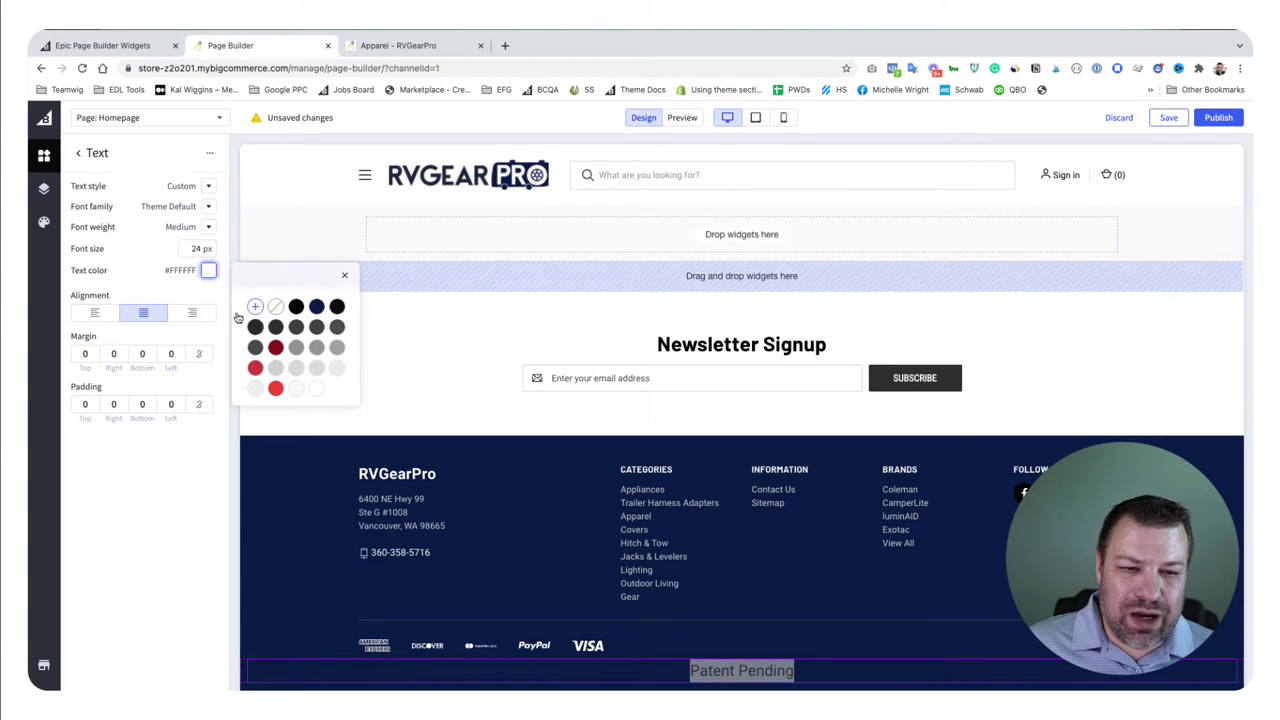
pyautogui.click(189, 248)
pyautogui.press('BackSpace')
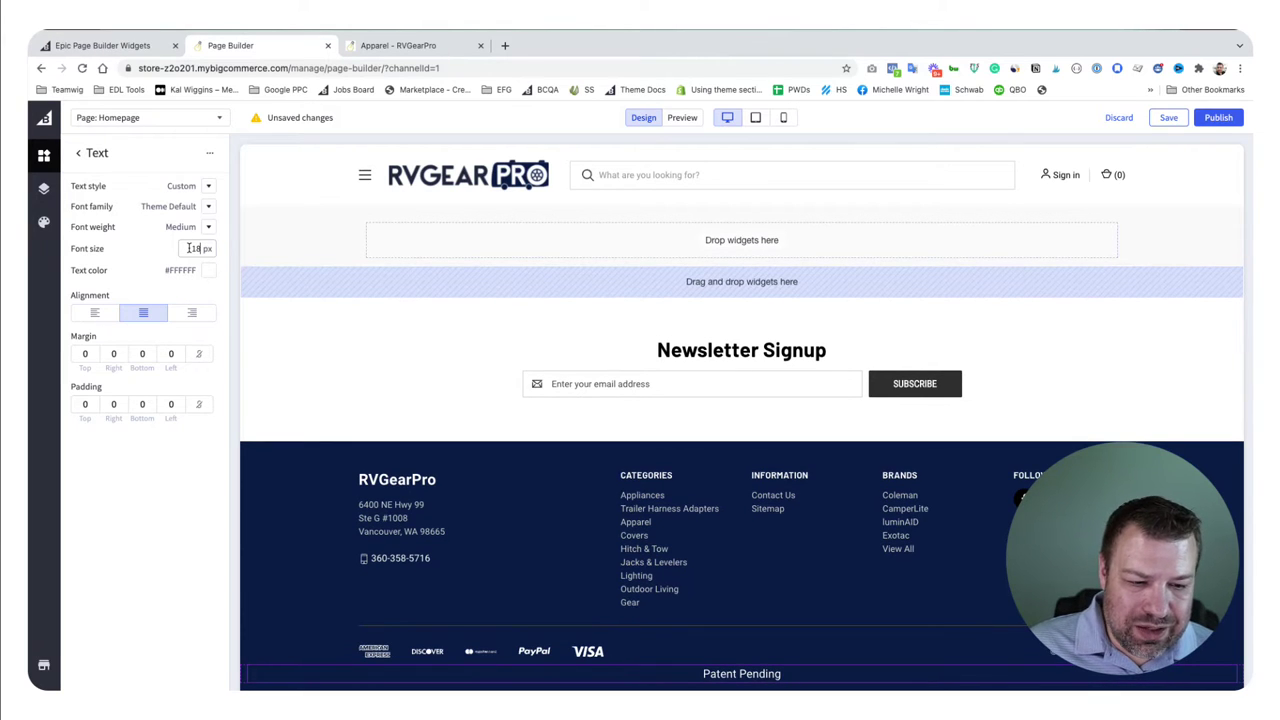
pyautogui.click(99, 314)
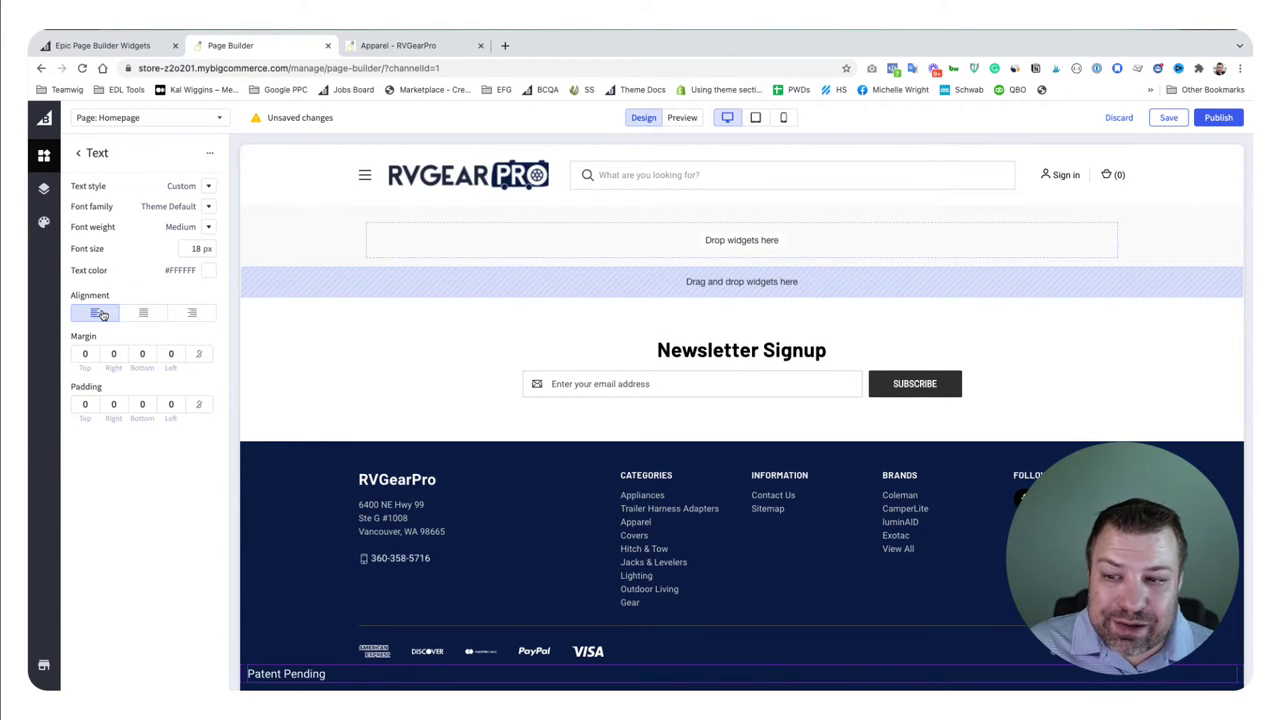
pyautogui.click(147, 313)
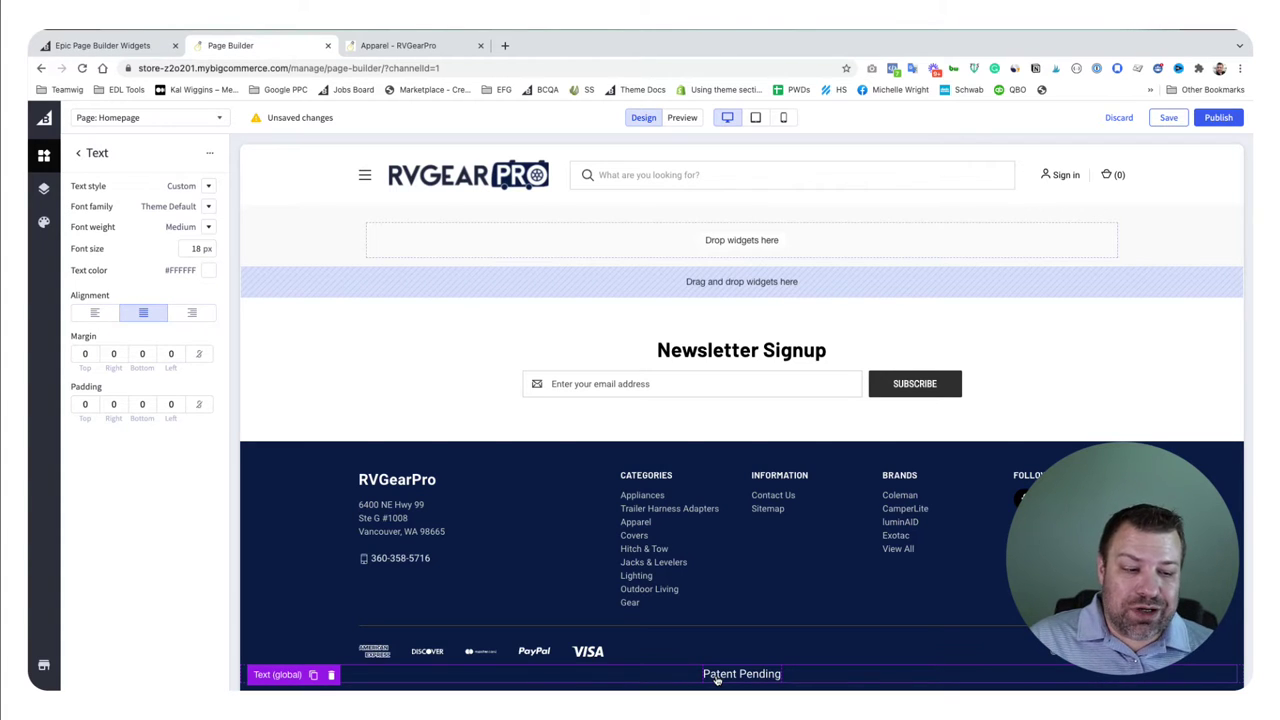
# Delete the Patent Pending text widget and select the now-empty footer Column 1
pyautogui.click(331, 675)
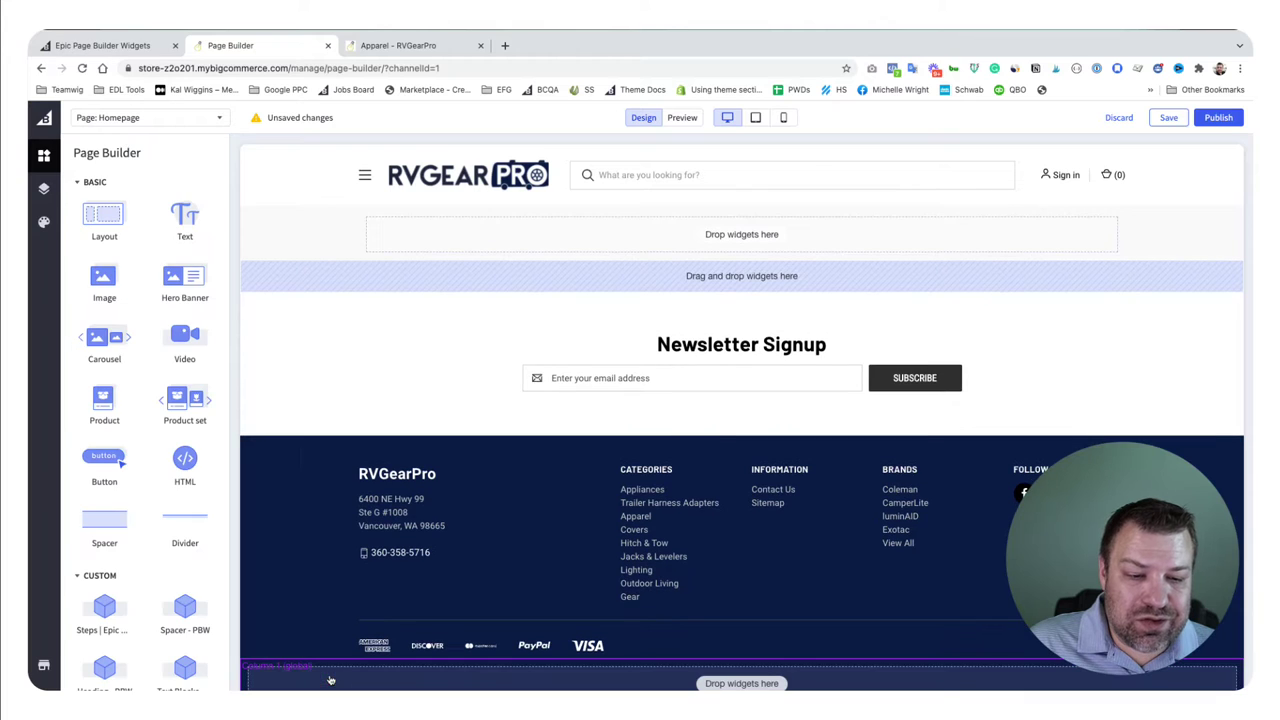
pyautogui.click(332, 674)
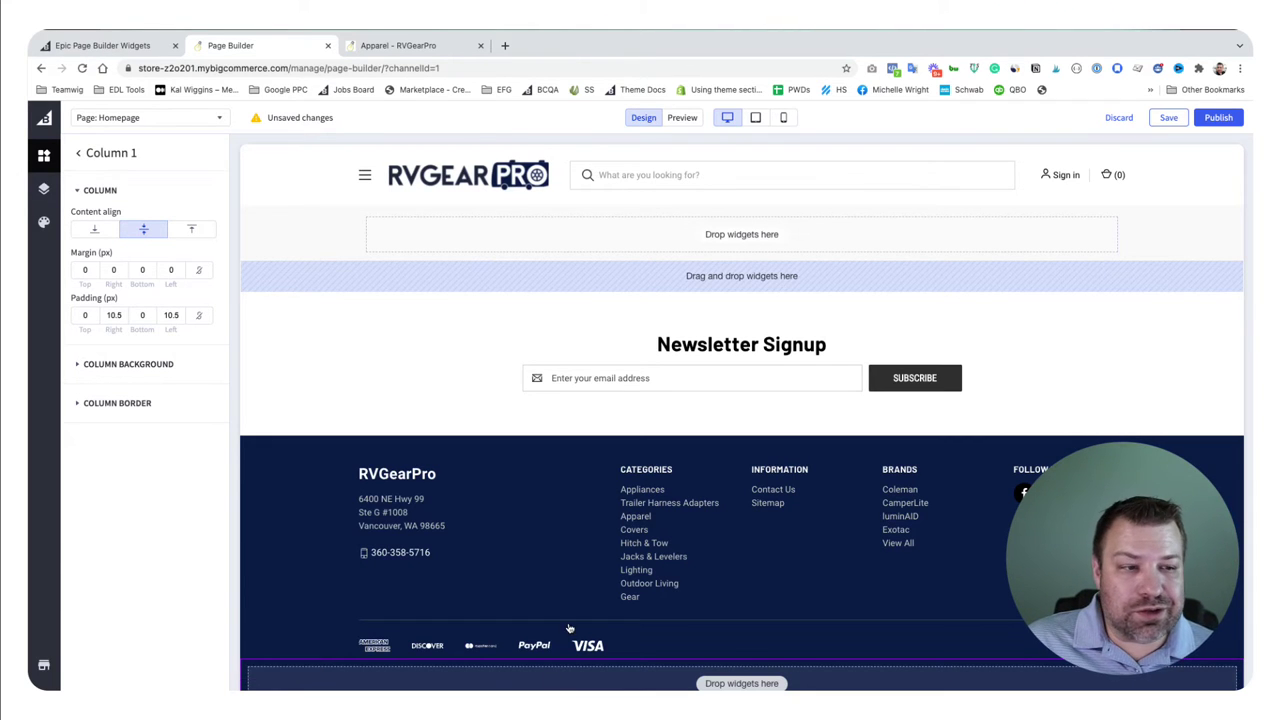
pyautogui.scroll(15, 566, 628)
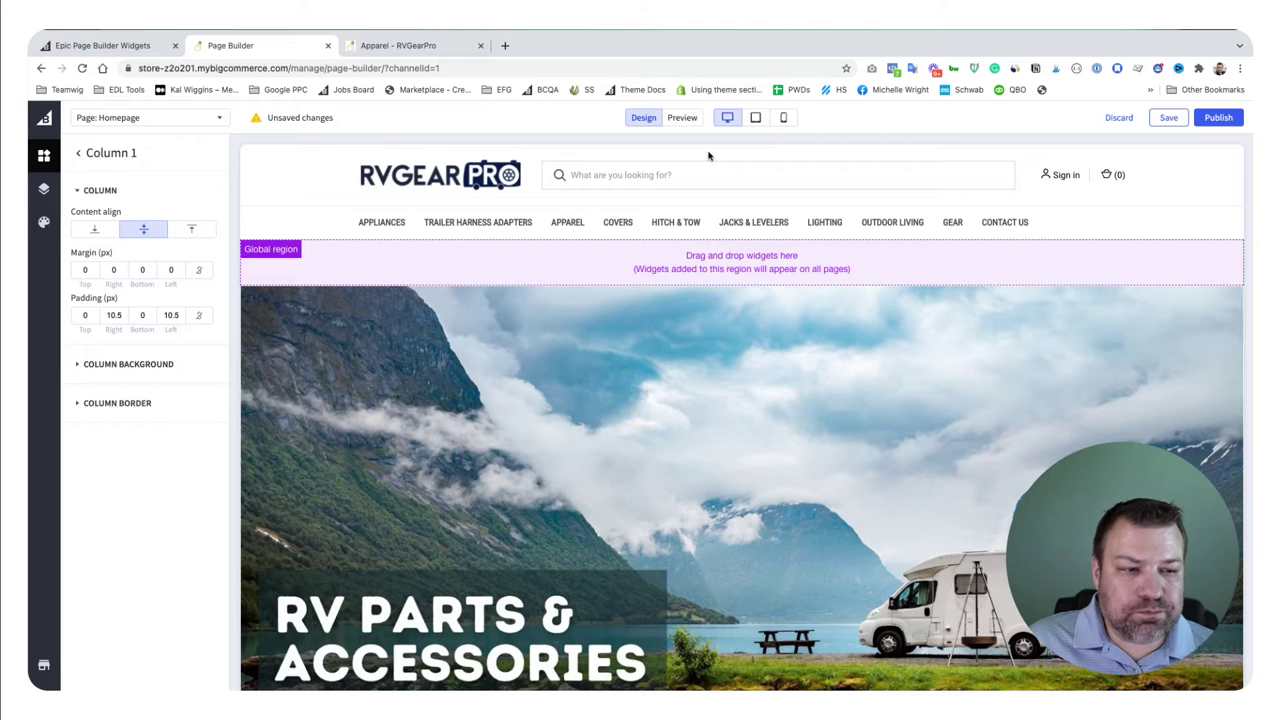
# Scroll up and down through the homepage to review how it looks
pyautogui.scroll(-5, 680, 273)
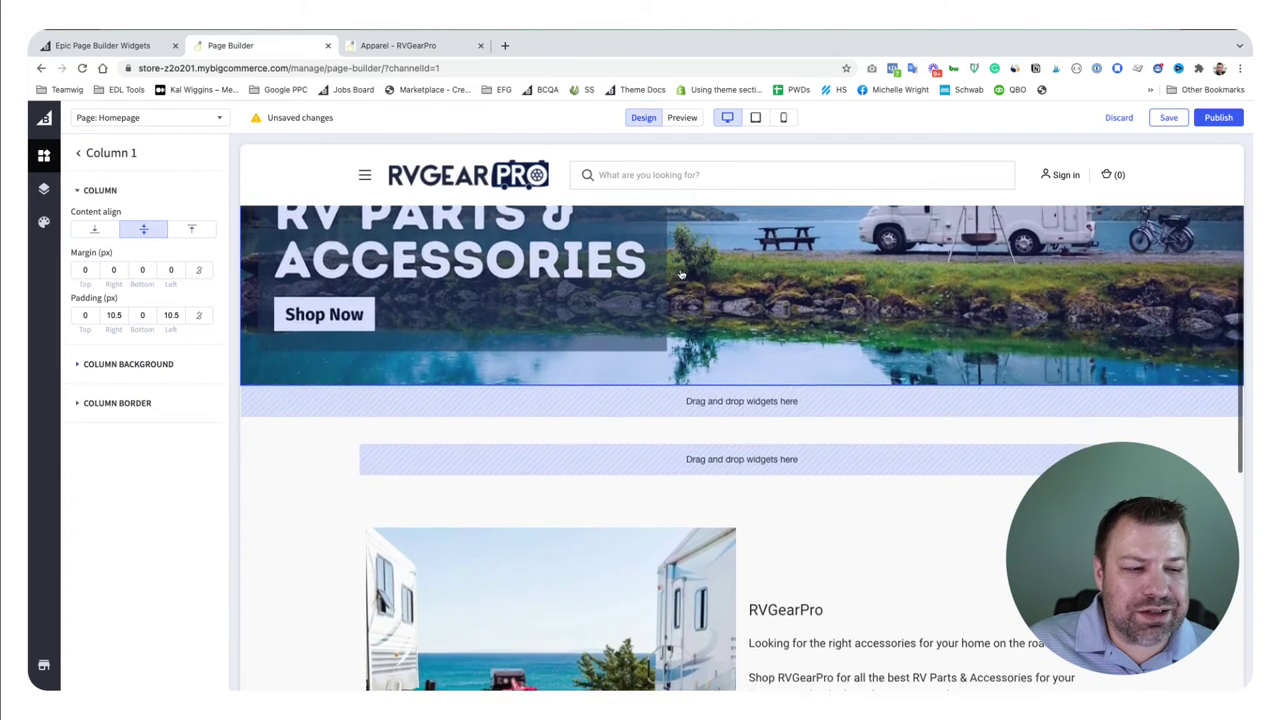
pyautogui.scroll(-2, 695, 443)
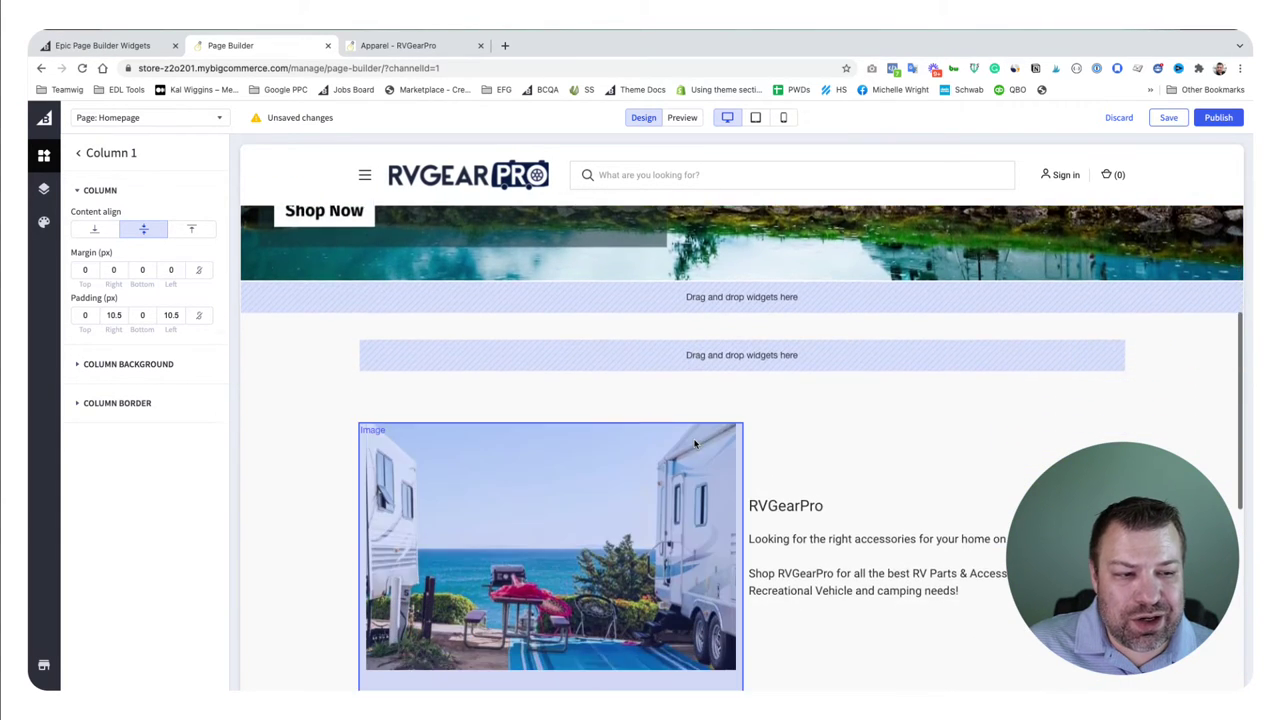
pyautogui.scroll(-5, 720, 400)
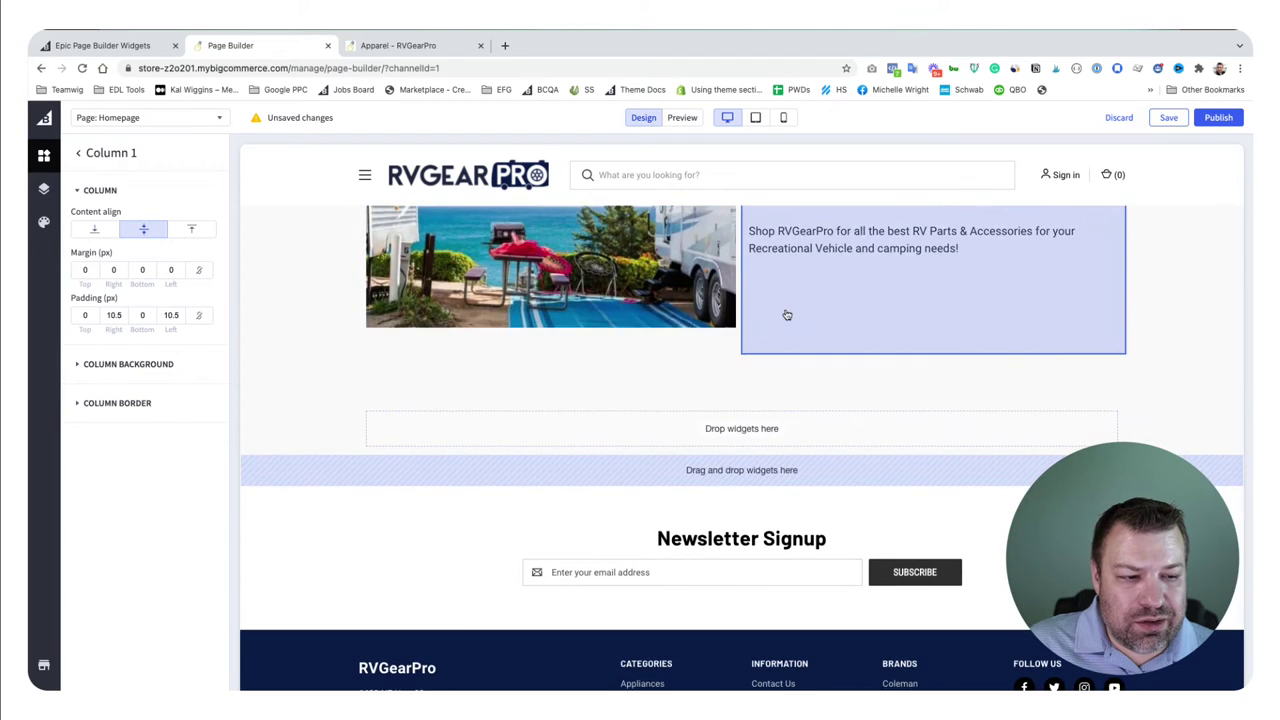
pyautogui.scroll(-2, 787, 315)
pyautogui.scroll(6, 781, 318)
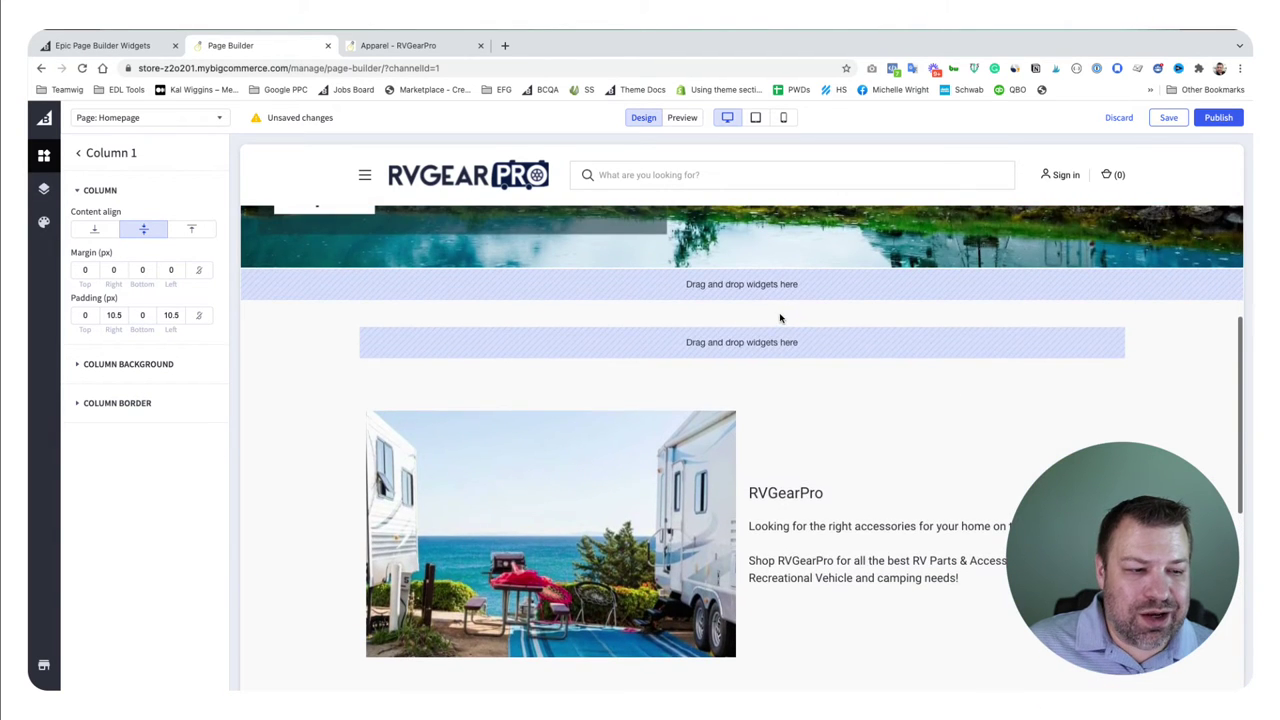
pyautogui.scroll(-1, 781, 318)
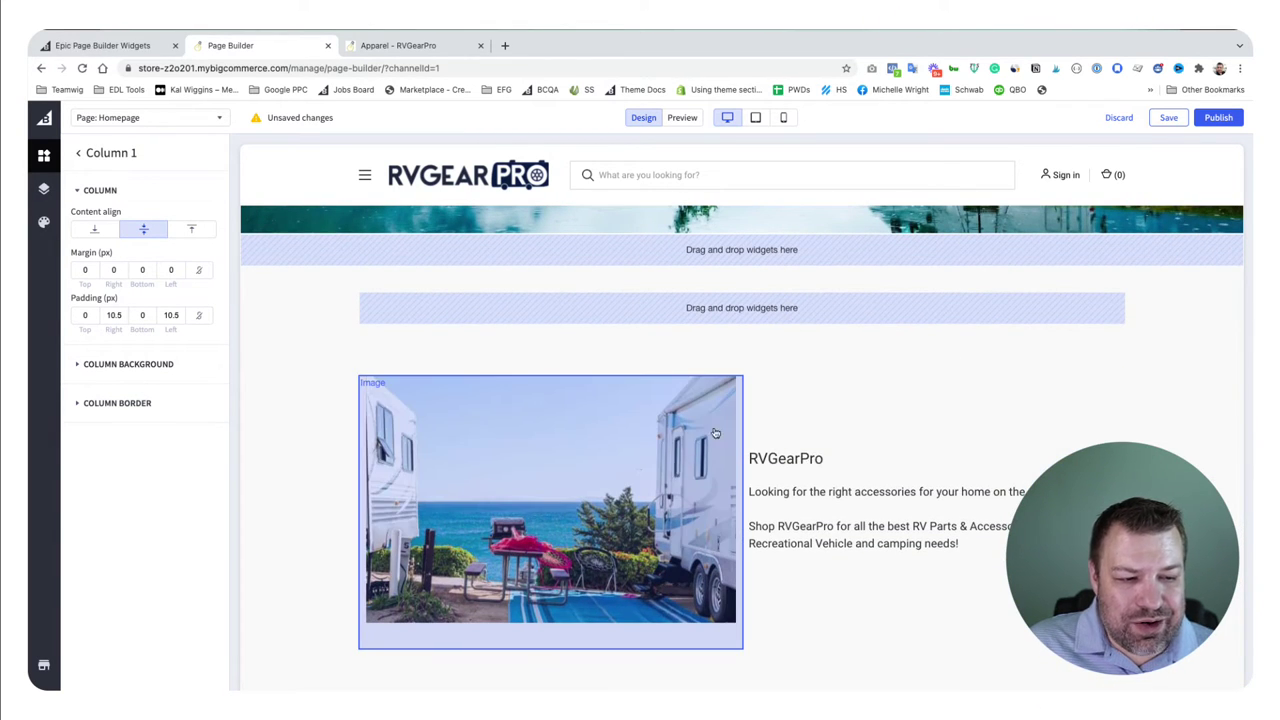
pyautogui.scroll(8, 849, 457)
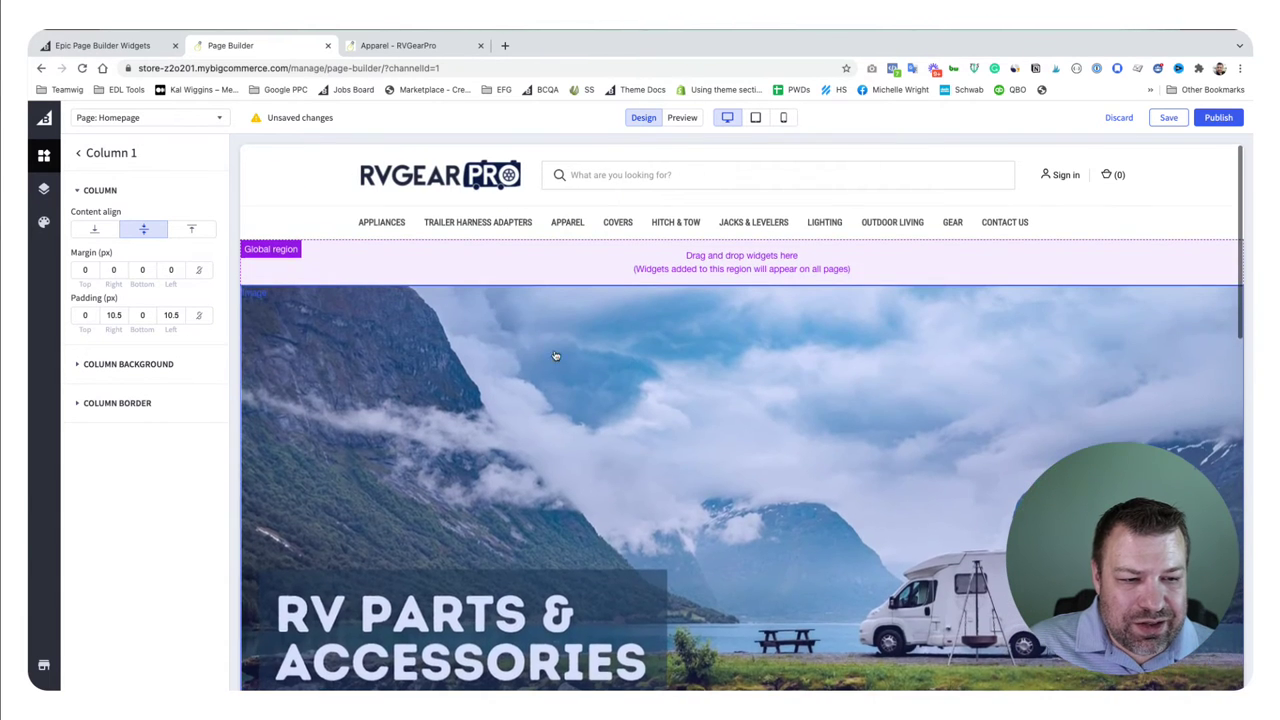
pyautogui.scroll(-4, 515, 400)
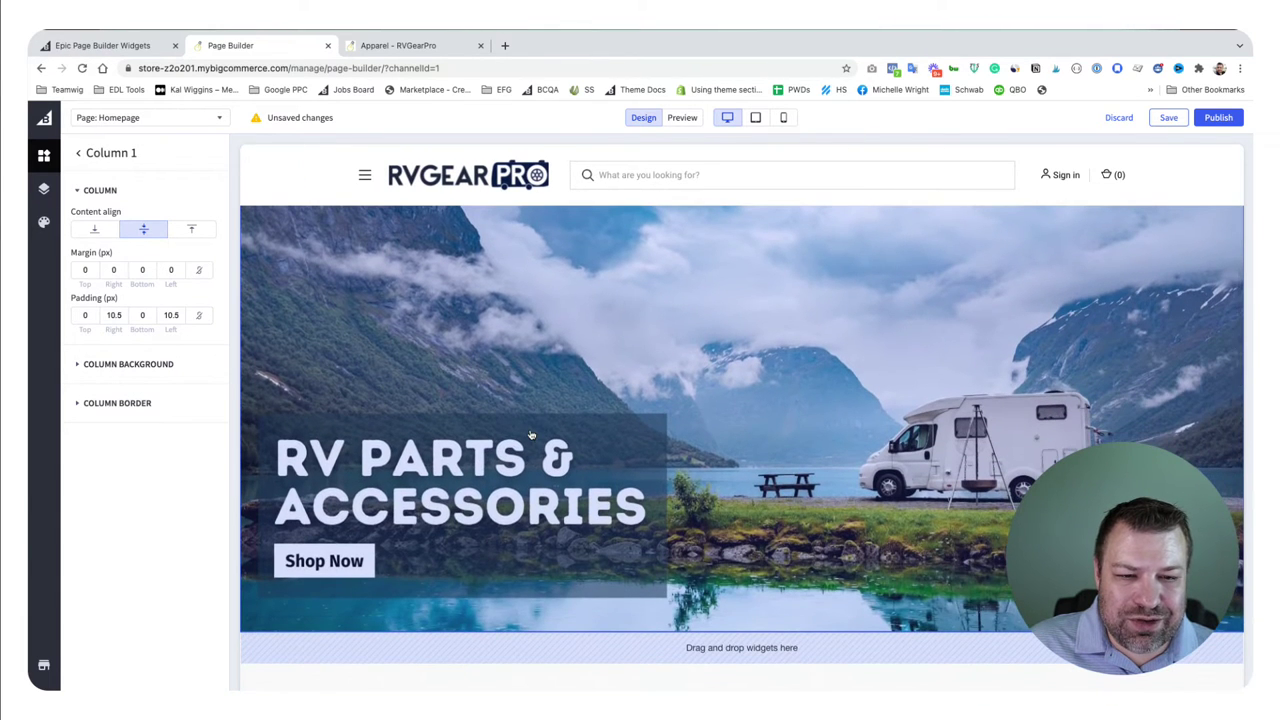
pyautogui.scroll(4, 545, 420)
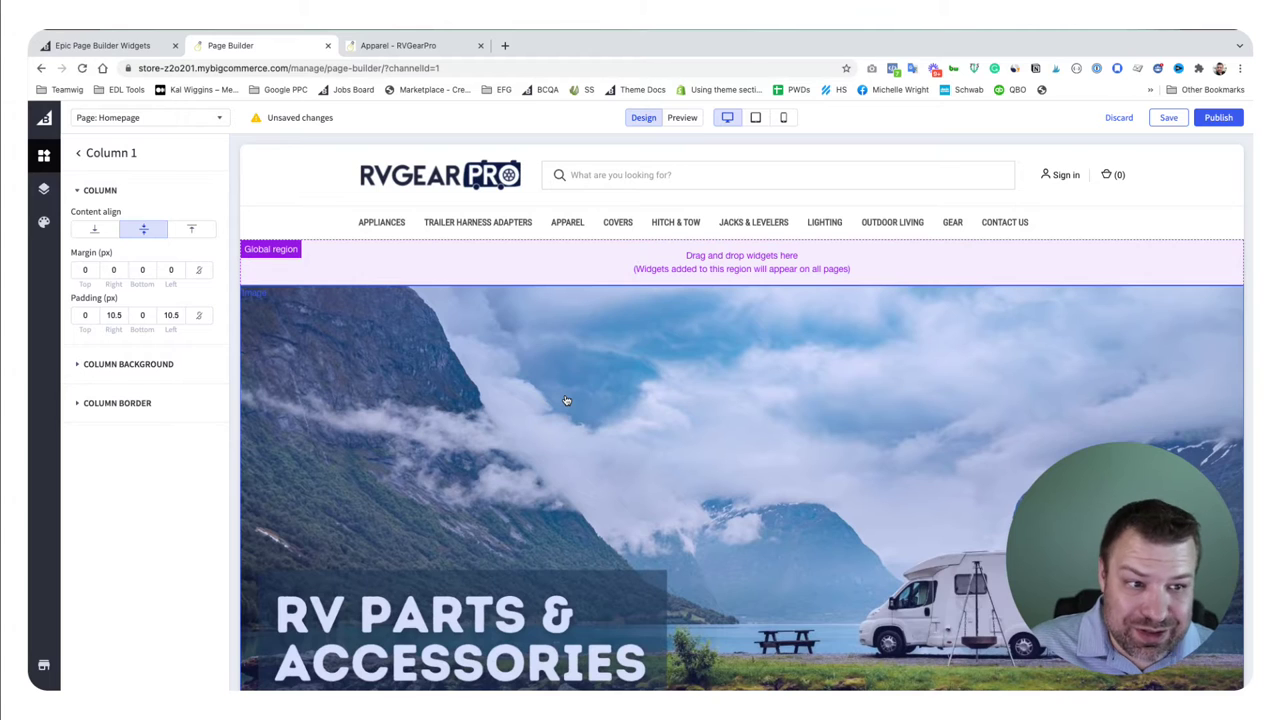
pyautogui.click(681, 118)
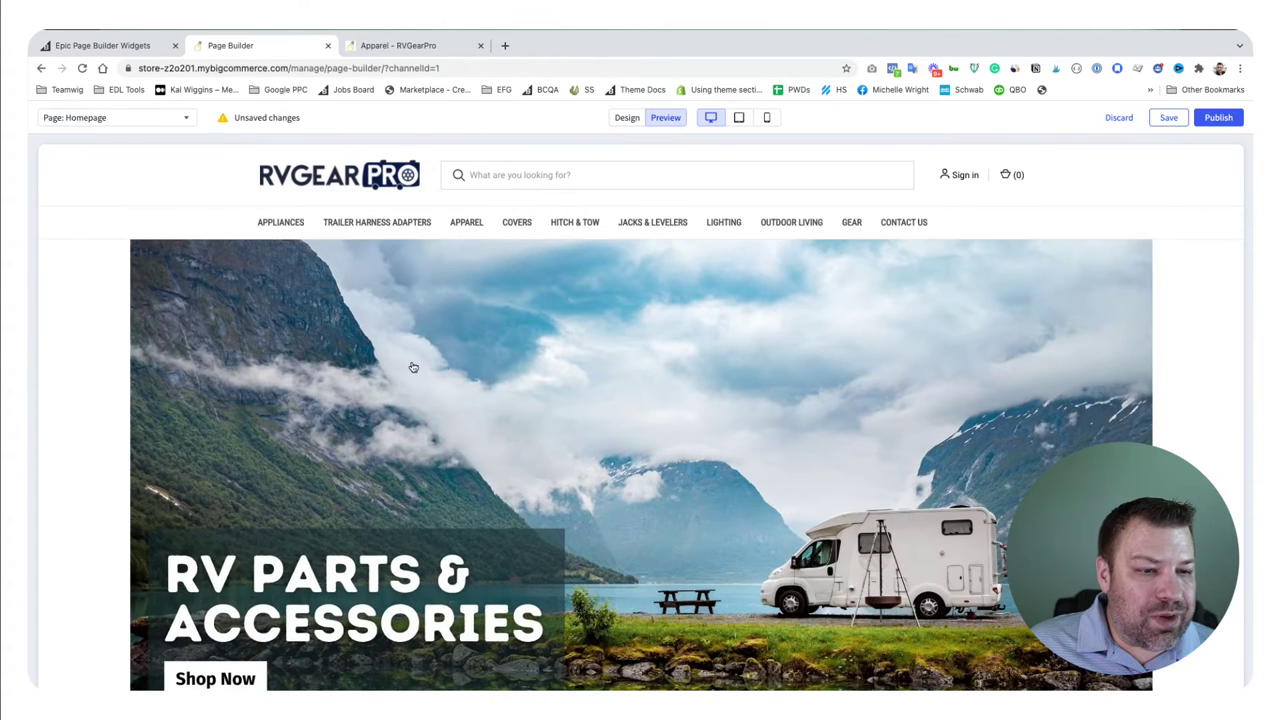
pyautogui.click(456, 237)
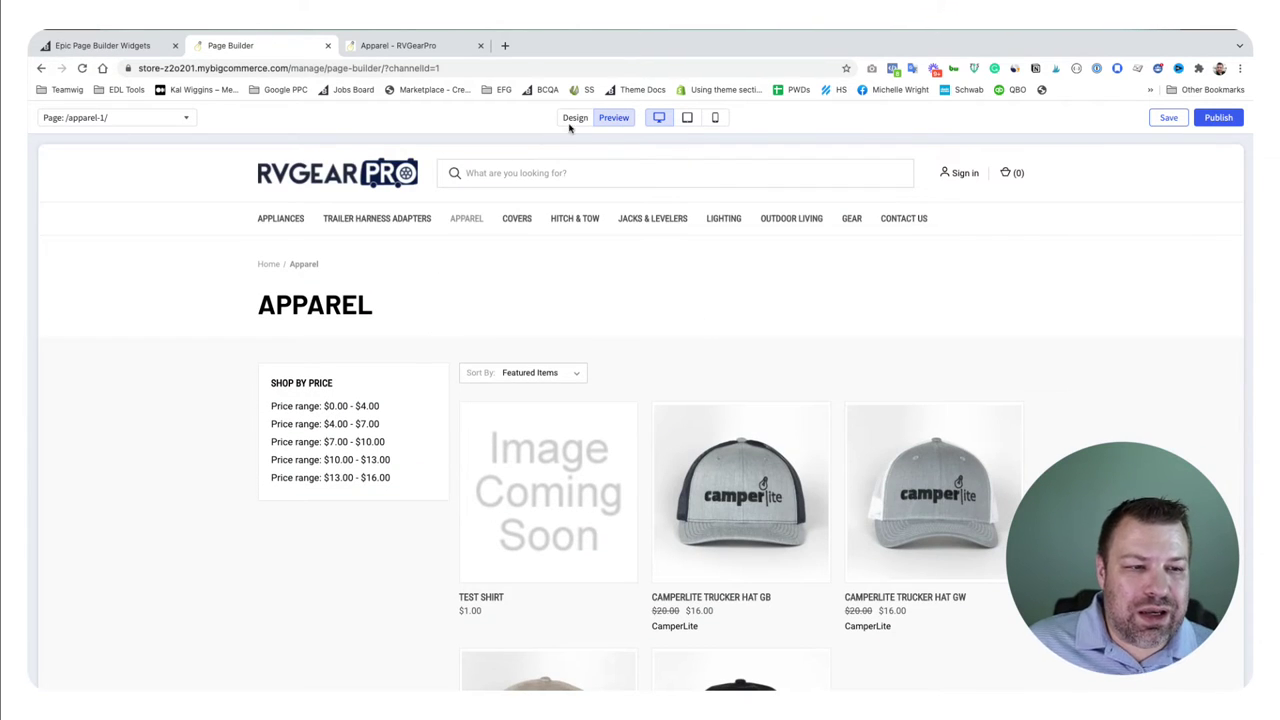
pyautogui.click(575, 118)
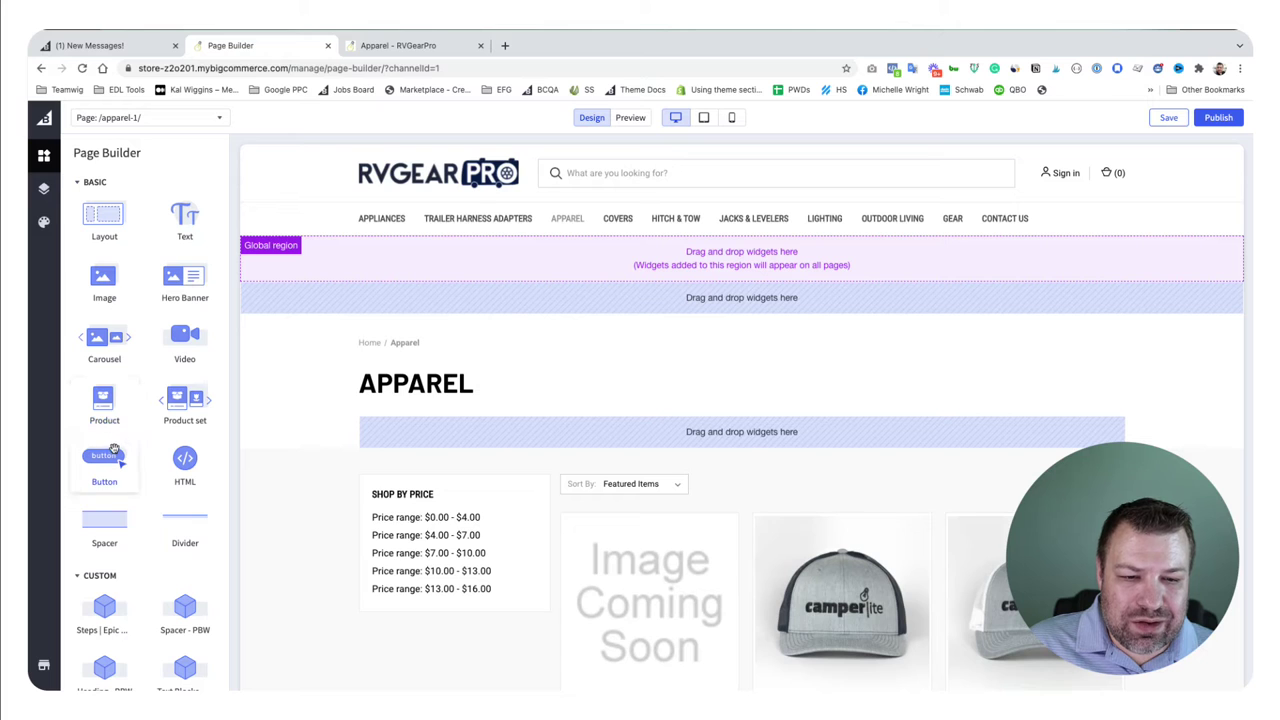
pyautogui.moveTo(104, 282); pyautogui.dragTo(672, 311)
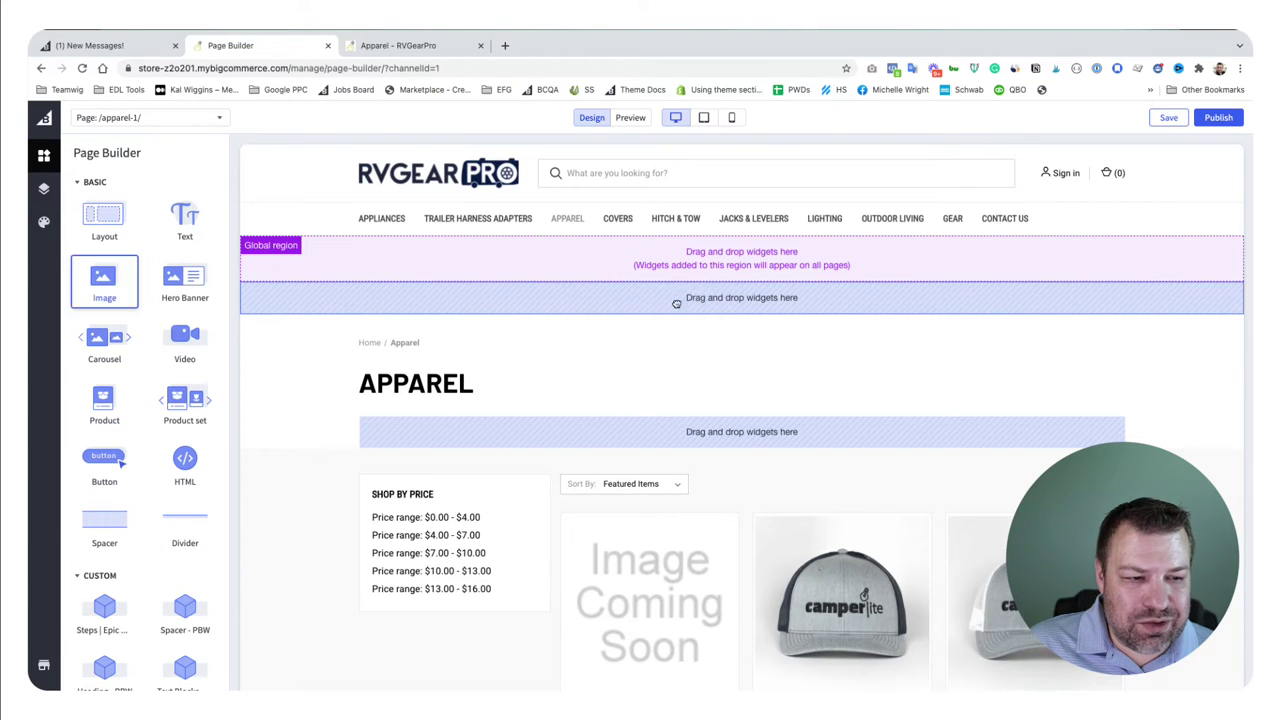
pyautogui.moveTo(676, 303); pyautogui.dragTo(676, 303)
pyautogui.click(167, 263)
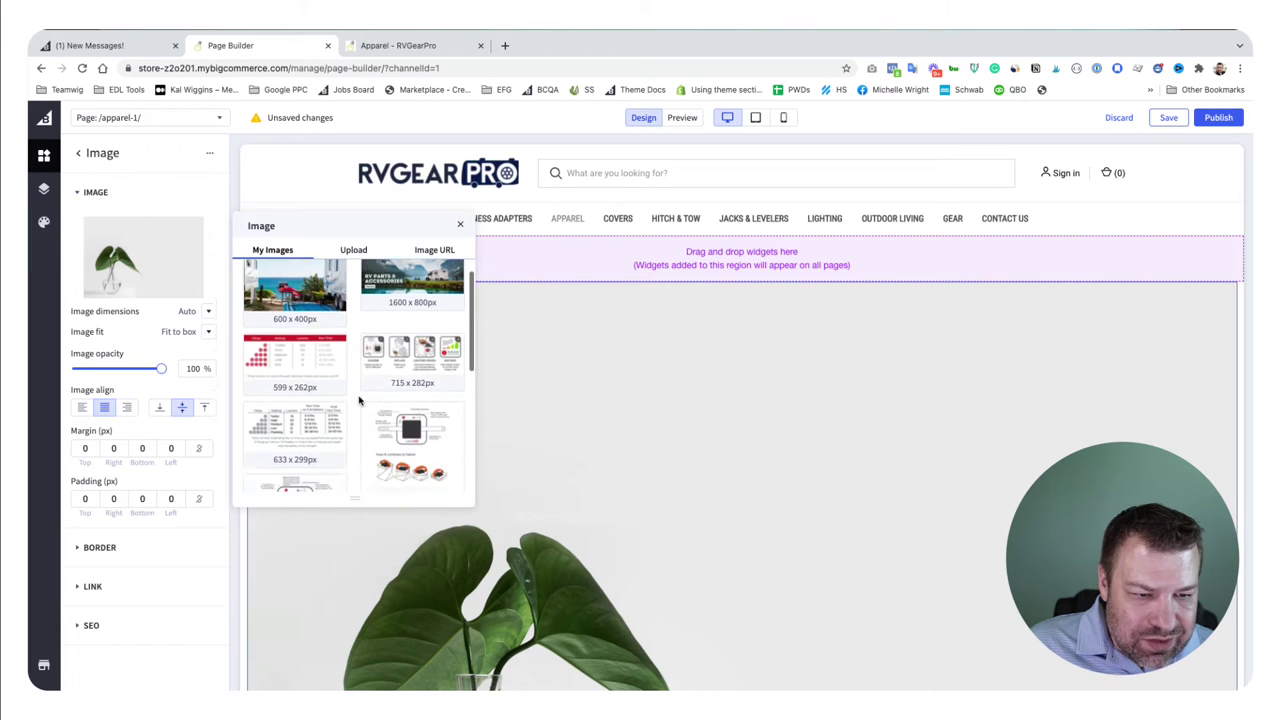
pyautogui.scroll(-1, 359, 400)
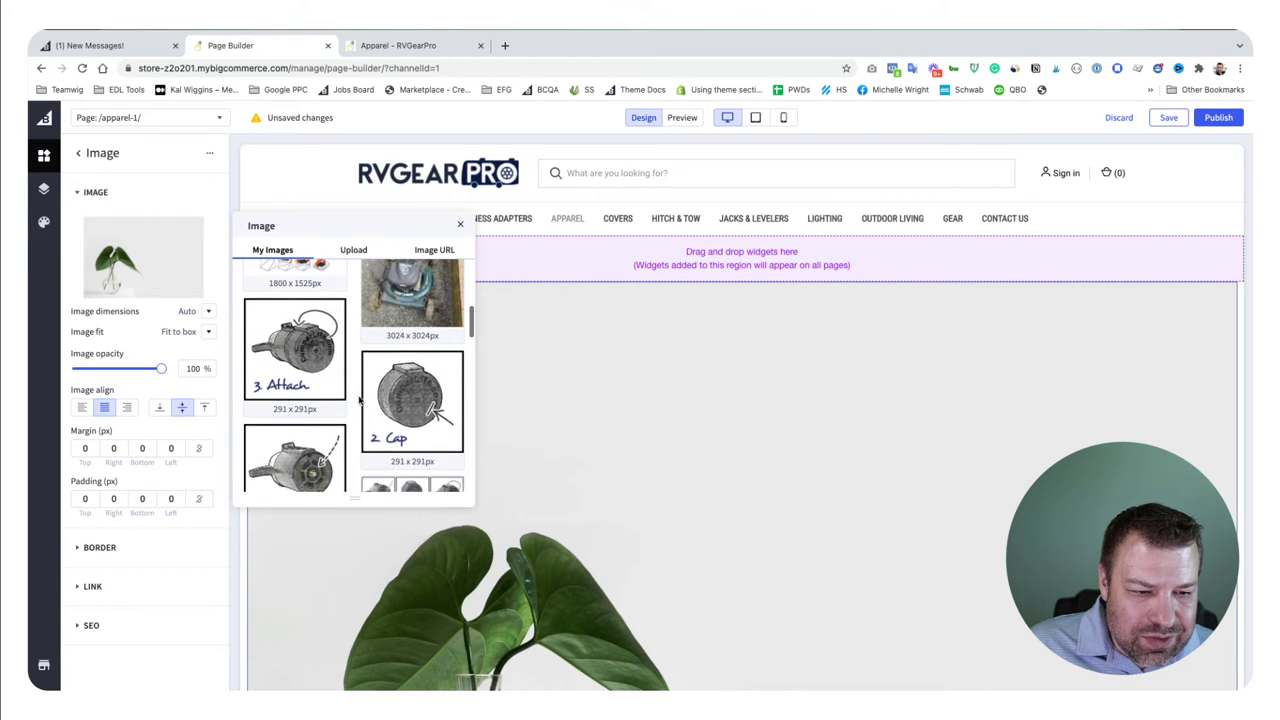
pyautogui.scroll(-1, 359, 400)
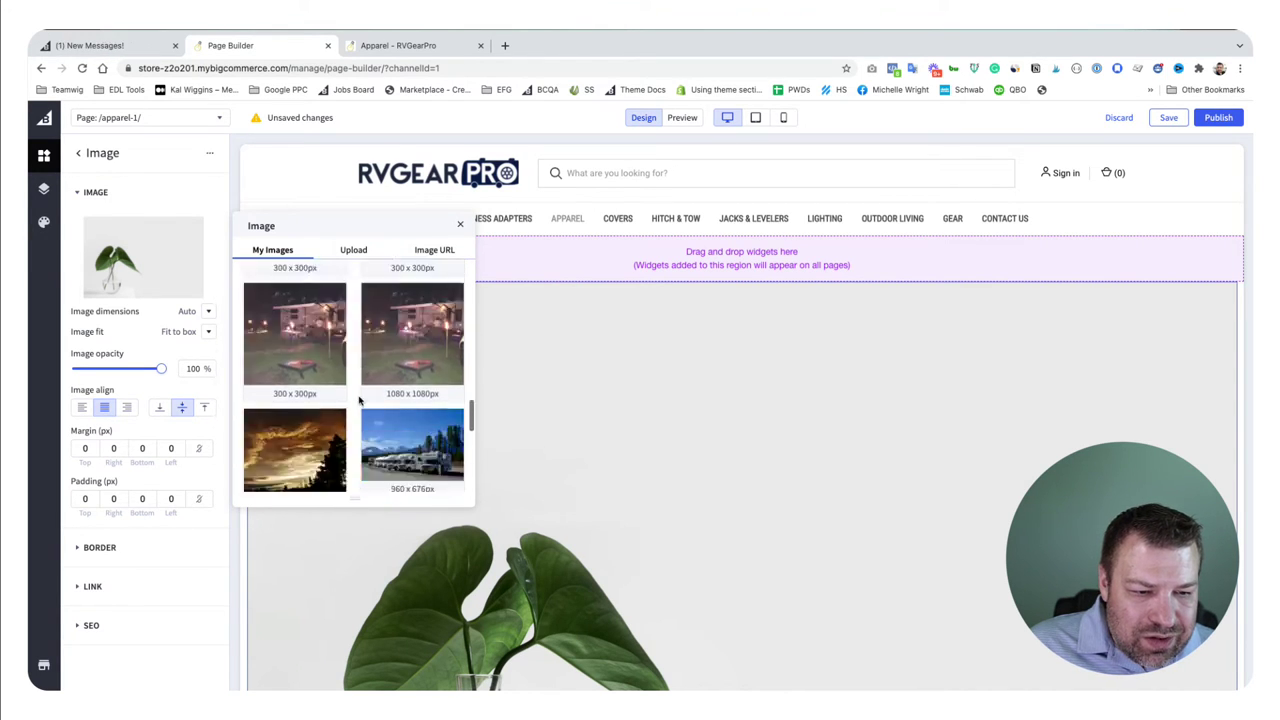
pyautogui.scroll(-2, 359, 400)
pyautogui.scroll(1, 359, 400)
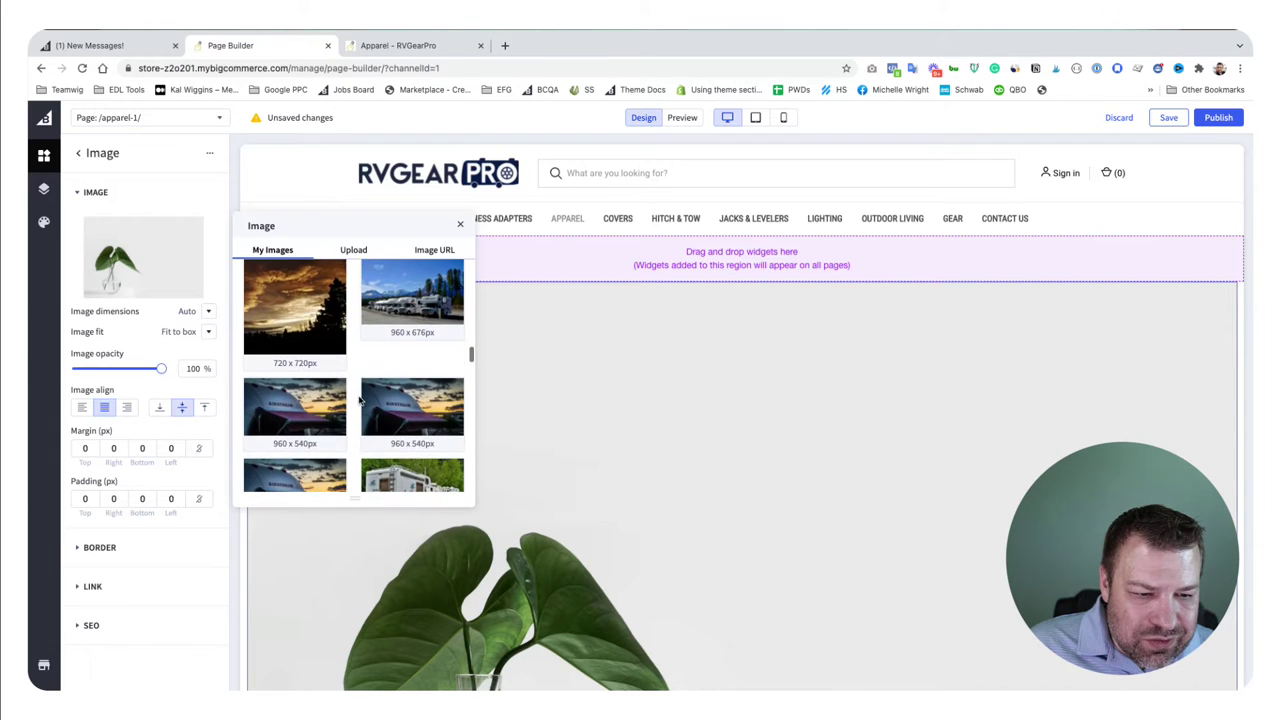
pyautogui.scroll(-6, 359, 420)
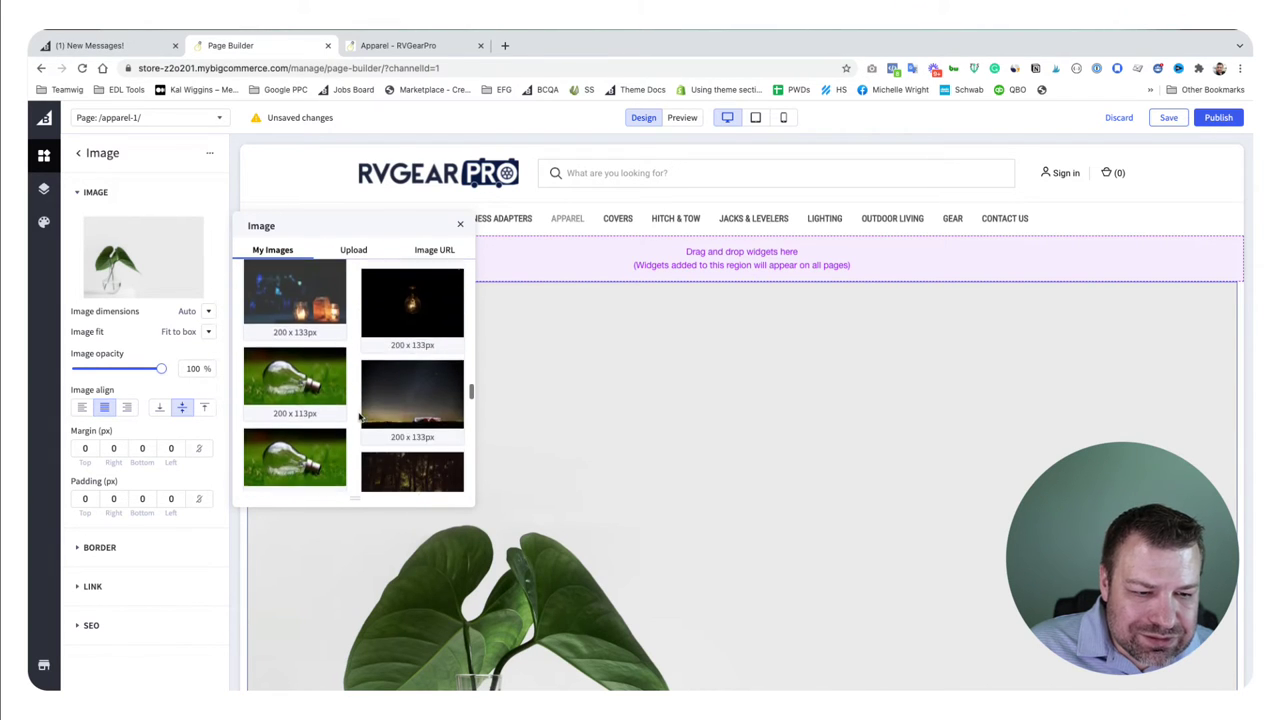
pyautogui.scroll(-6, 359, 417)
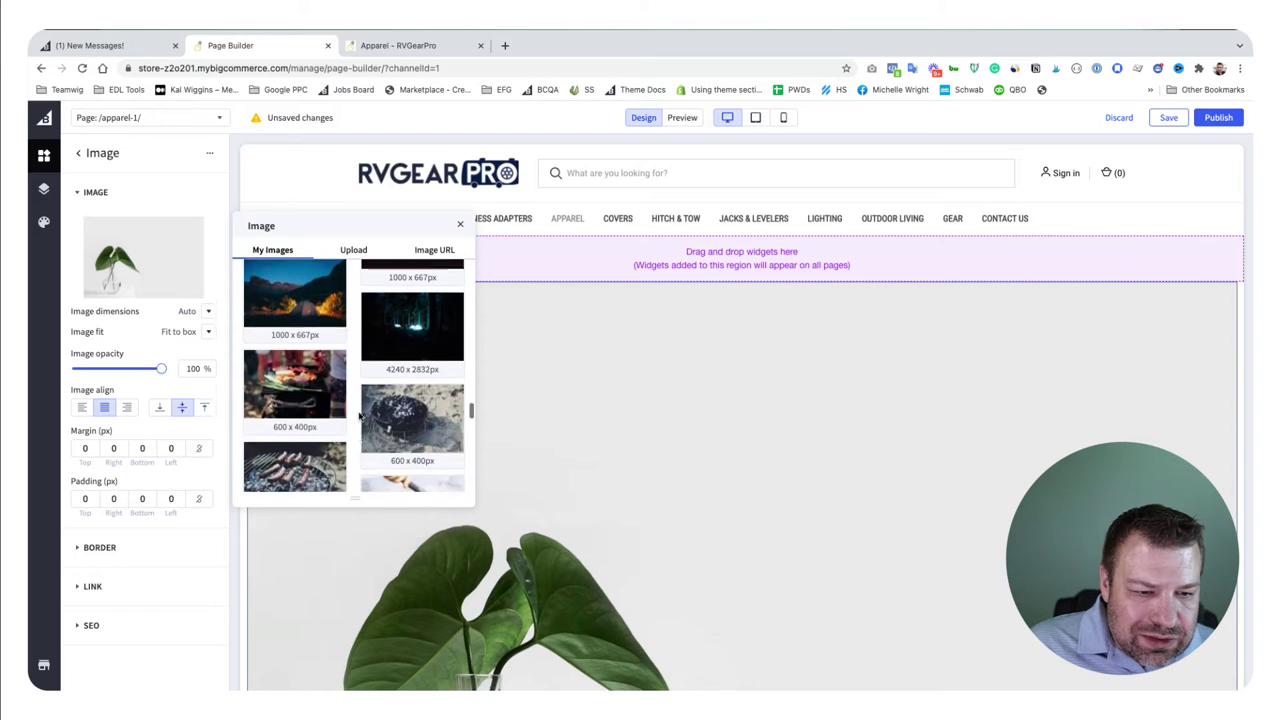
pyautogui.scroll(-6, 359, 417)
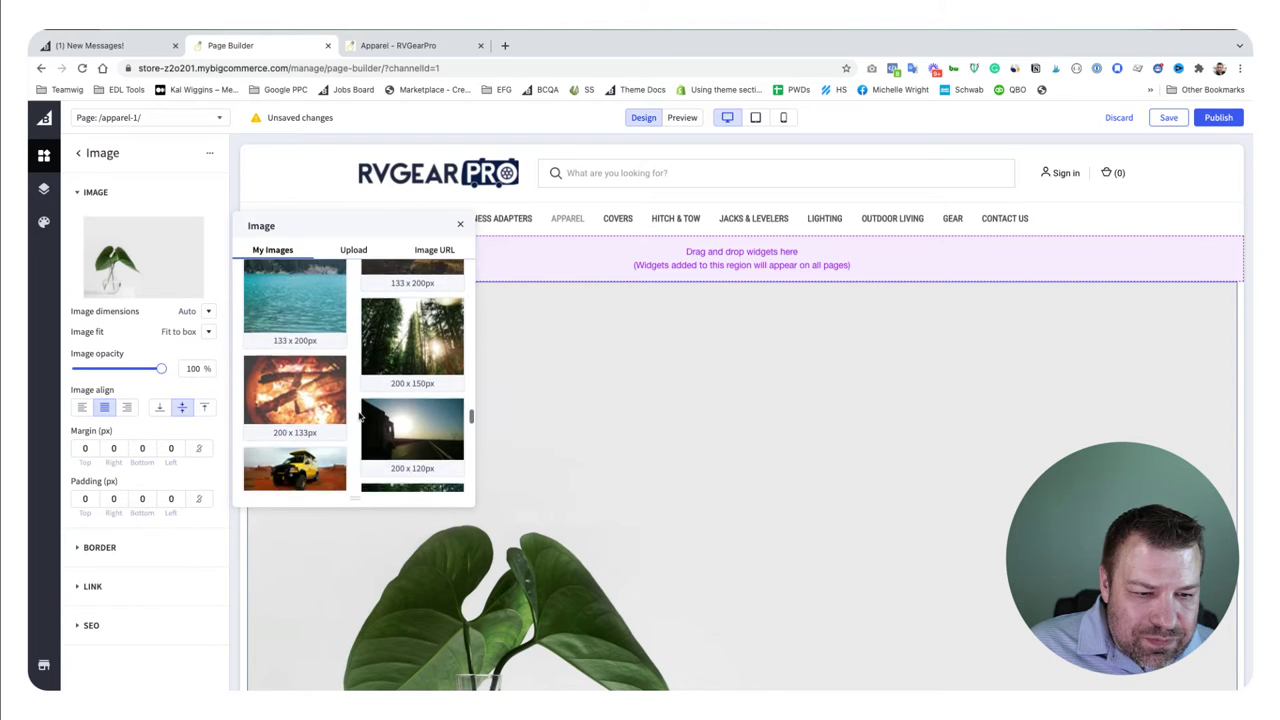
pyautogui.click(311, 313)
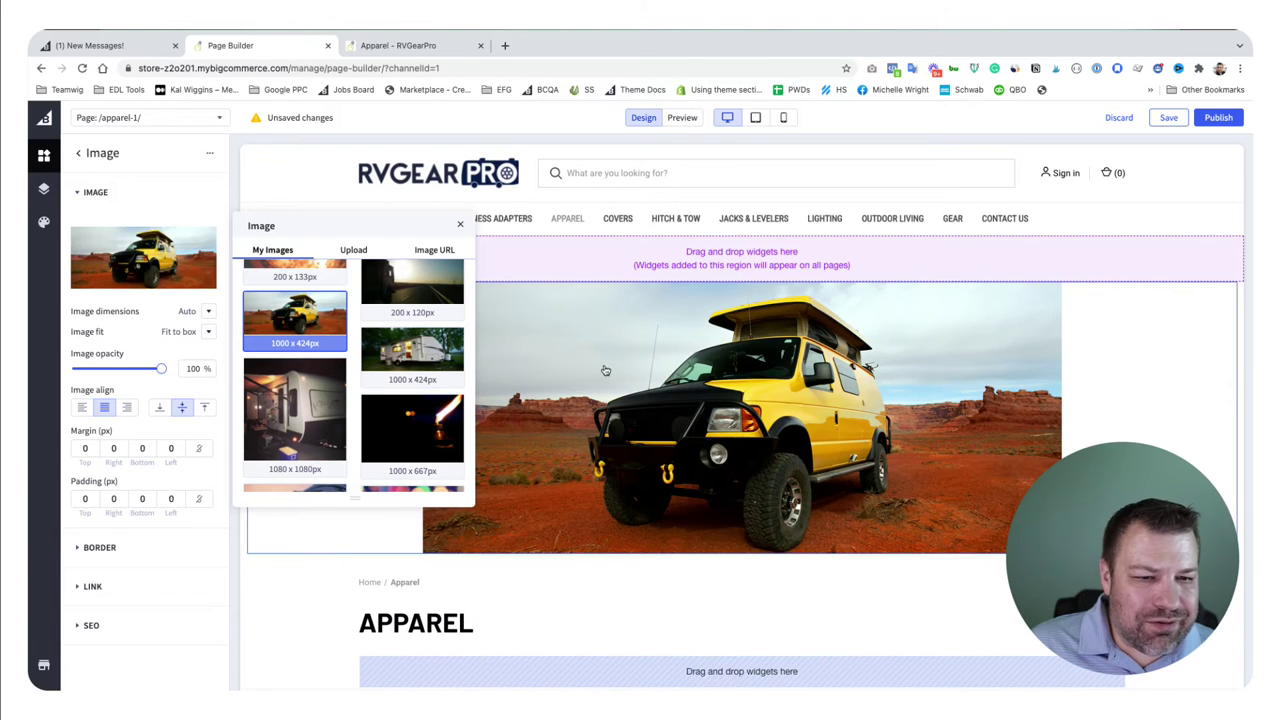
pyautogui.scroll(-5, 579, 514)
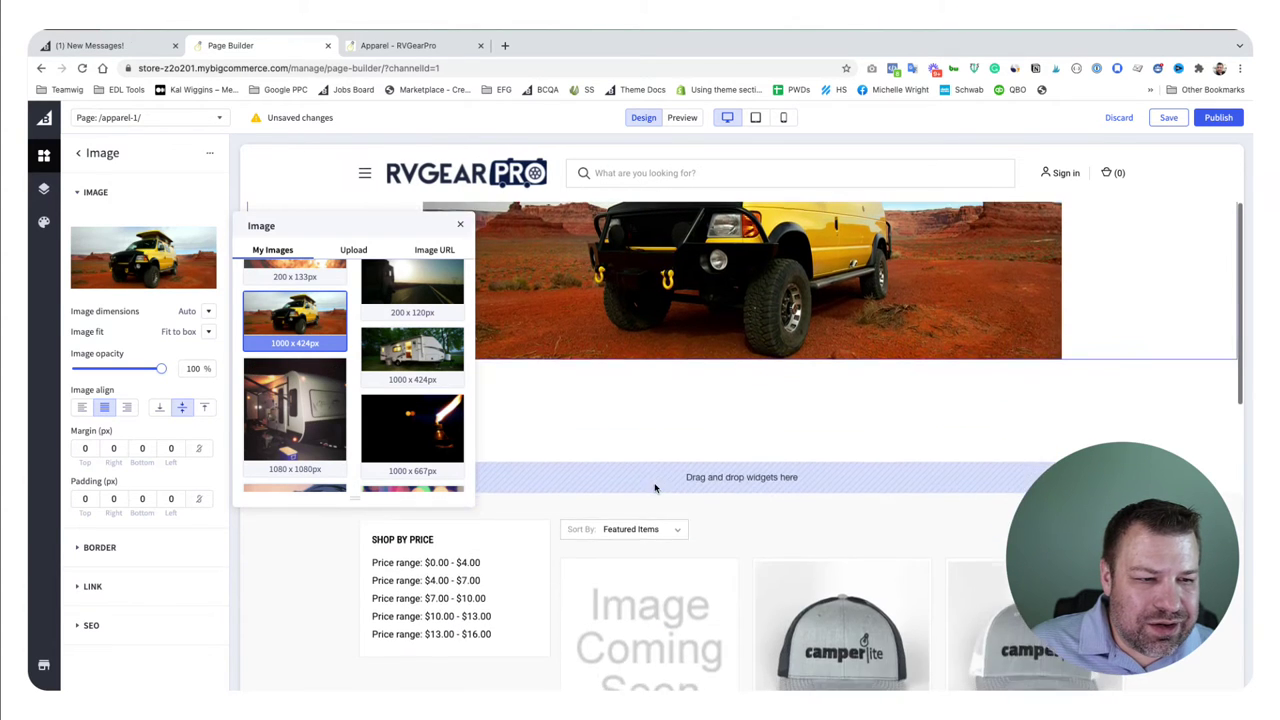
pyautogui.scroll(3, 657, 486)
pyautogui.click(460, 225)
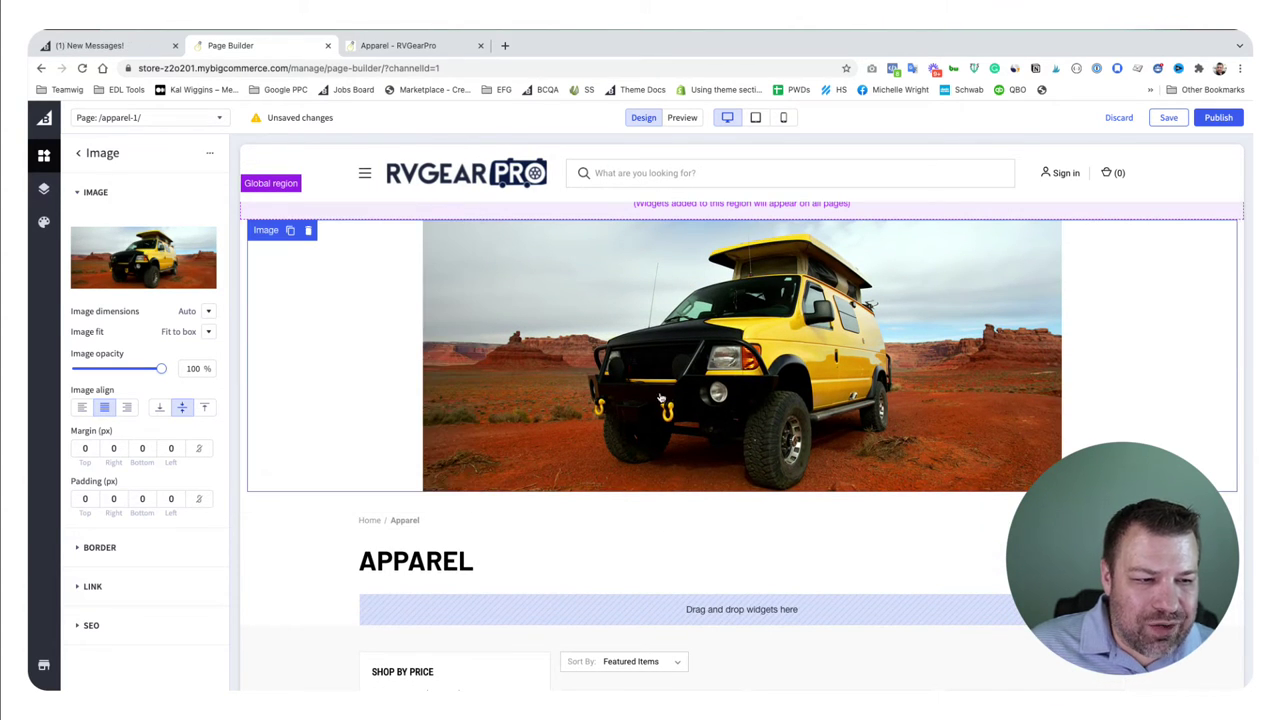
pyautogui.scroll(2, 720, 385)
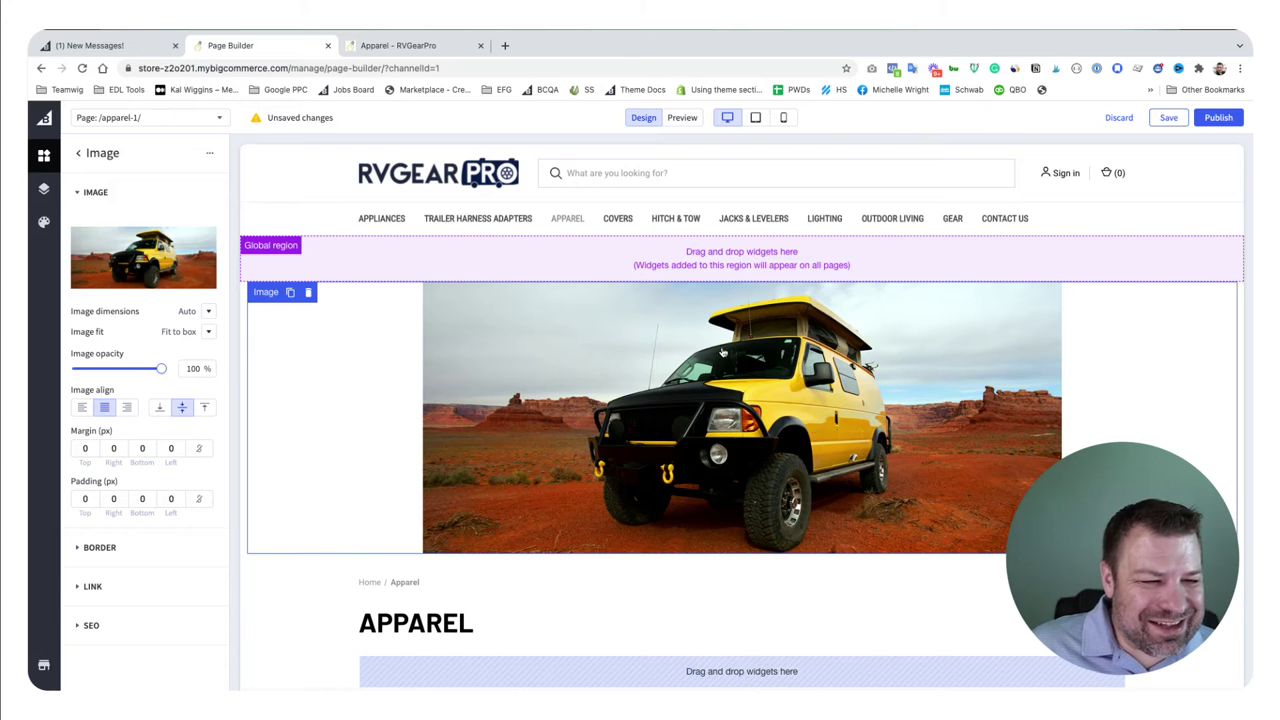
# Remove the image block and add a three-column layout row above Apparel, first column widest
pyautogui.click(308, 293)
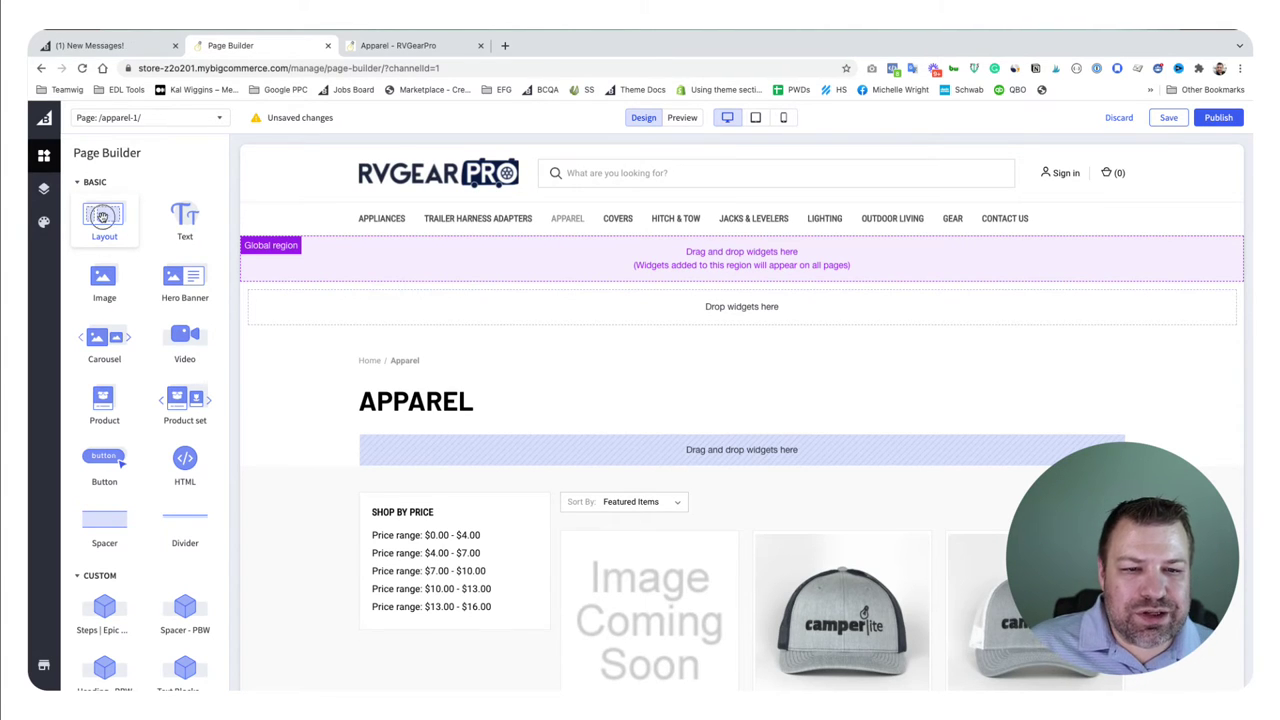
pyautogui.moveTo(102, 213); pyautogui.dragTo(619, 313)
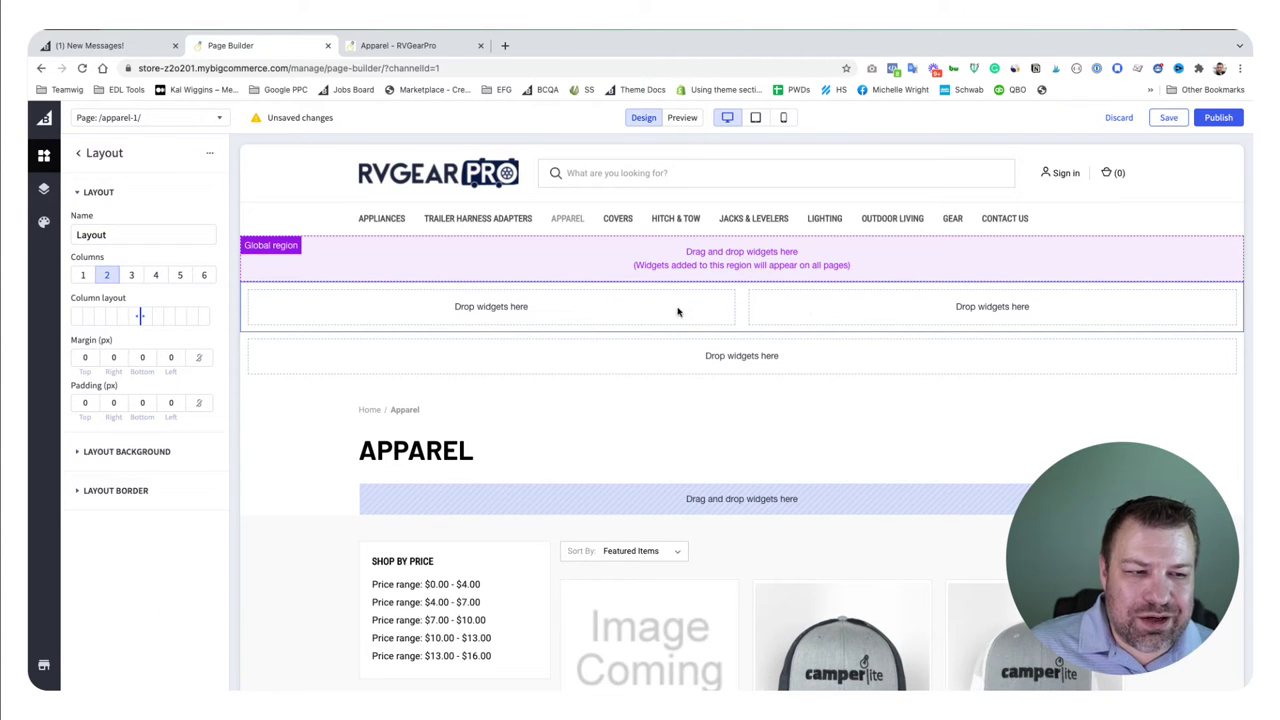
pyautogui.click(131, 275)
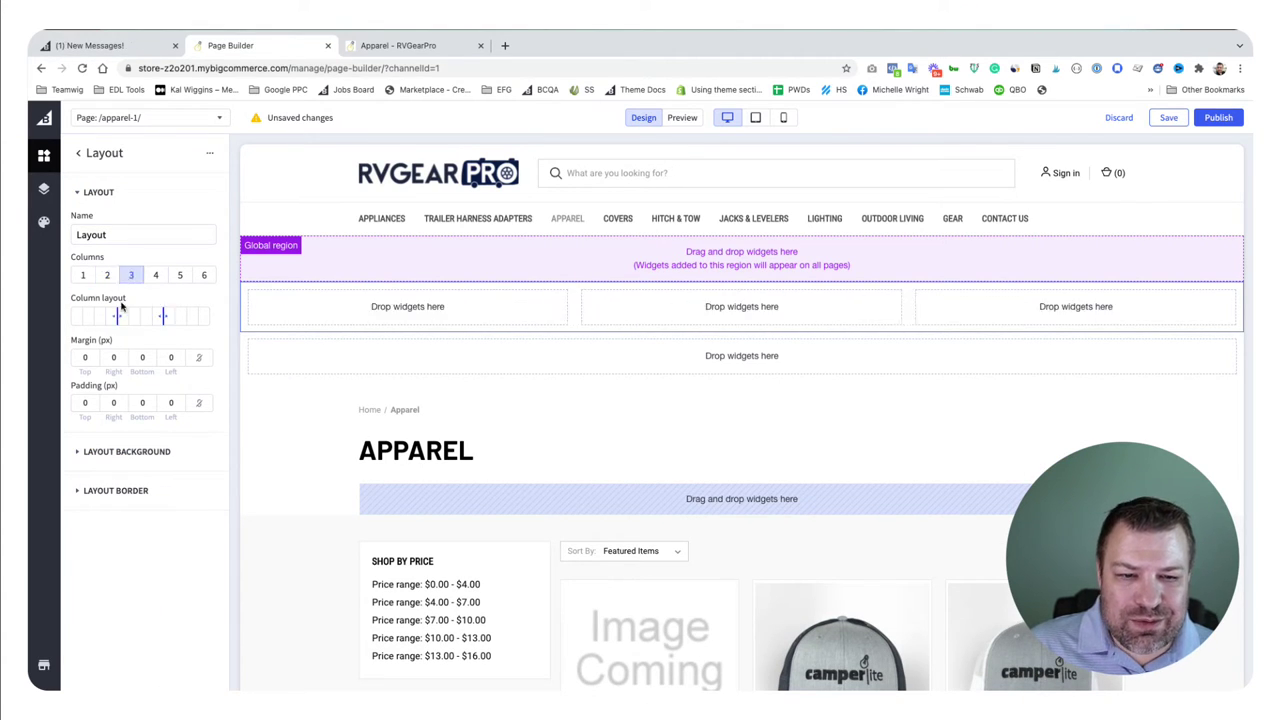
pyautogui.moveTo(118, 317); pyautogui.dragTo(152, 317)
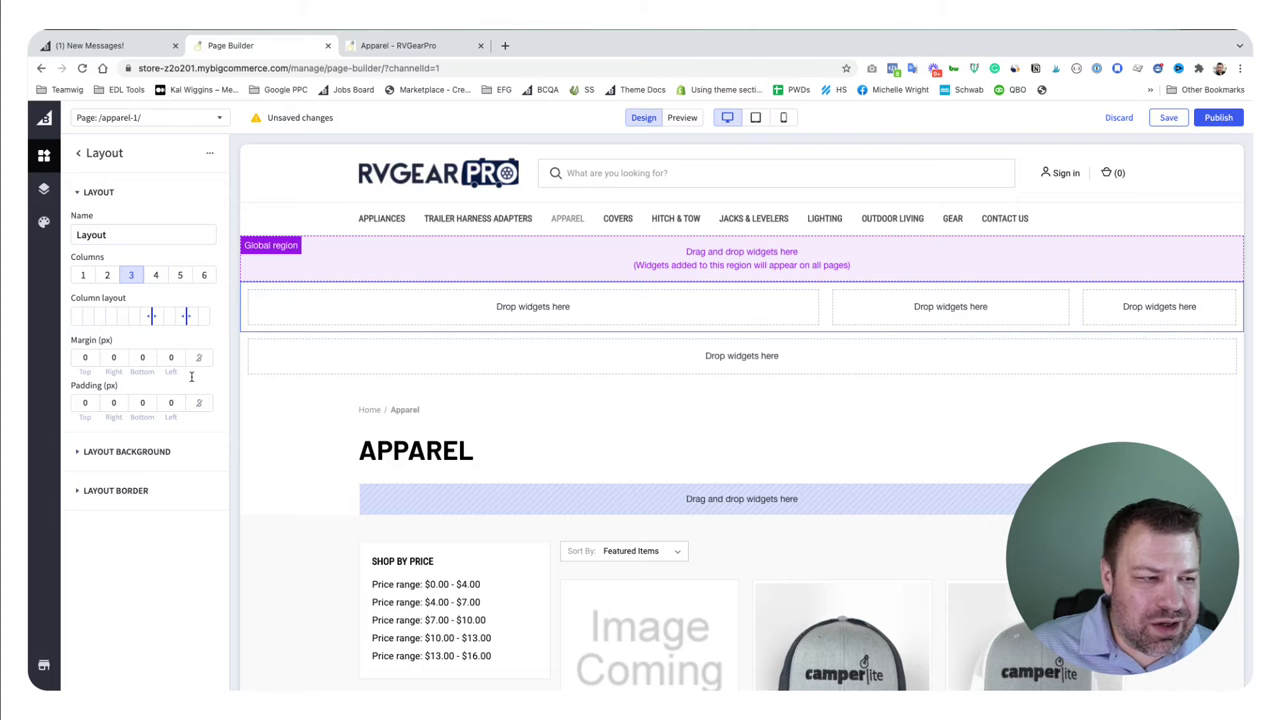
# Place a Text widget in column 1, an Image in column 3 and an HTML widget in column 2
pyautogui.click(79, 194)
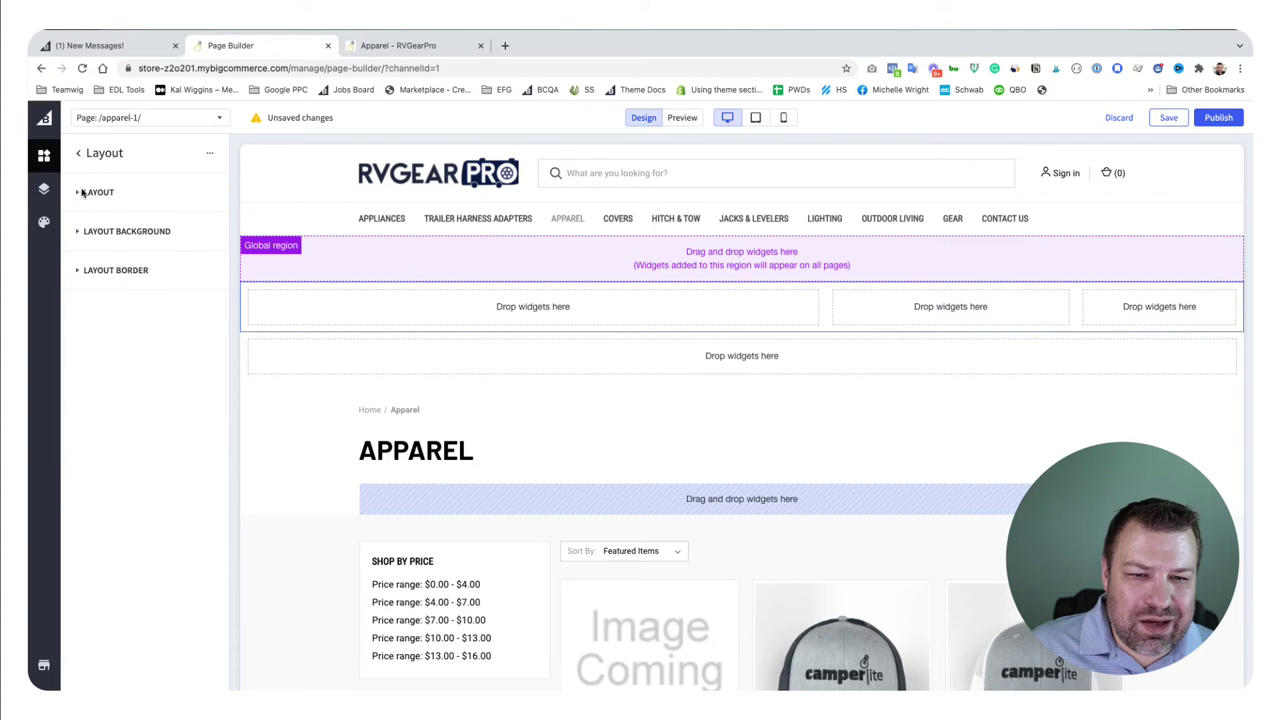
pyautogui.click(78, 153)
pyautogui.moveTo(185, 222); pyautogui.dragTo(417, 322)
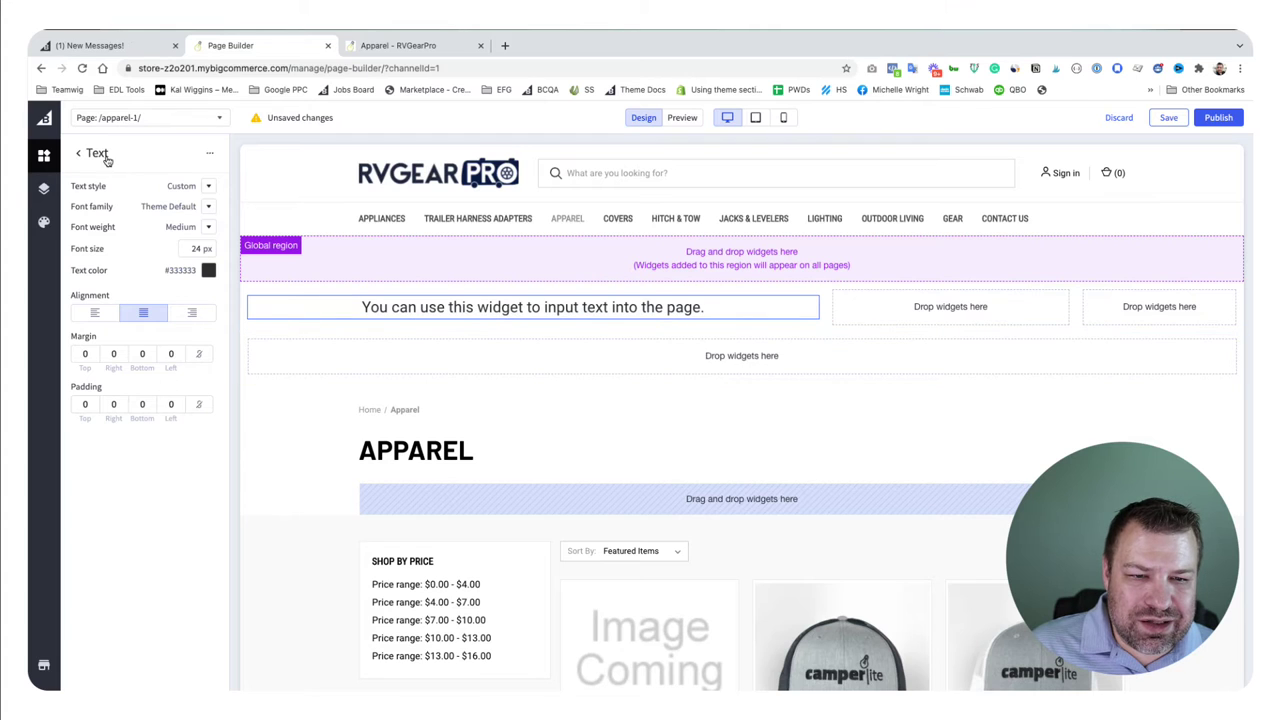
pyautogui.click(78, 153)
pyautogui.moveTo(95, 280); pyautogui.dragTo(1143, 317)
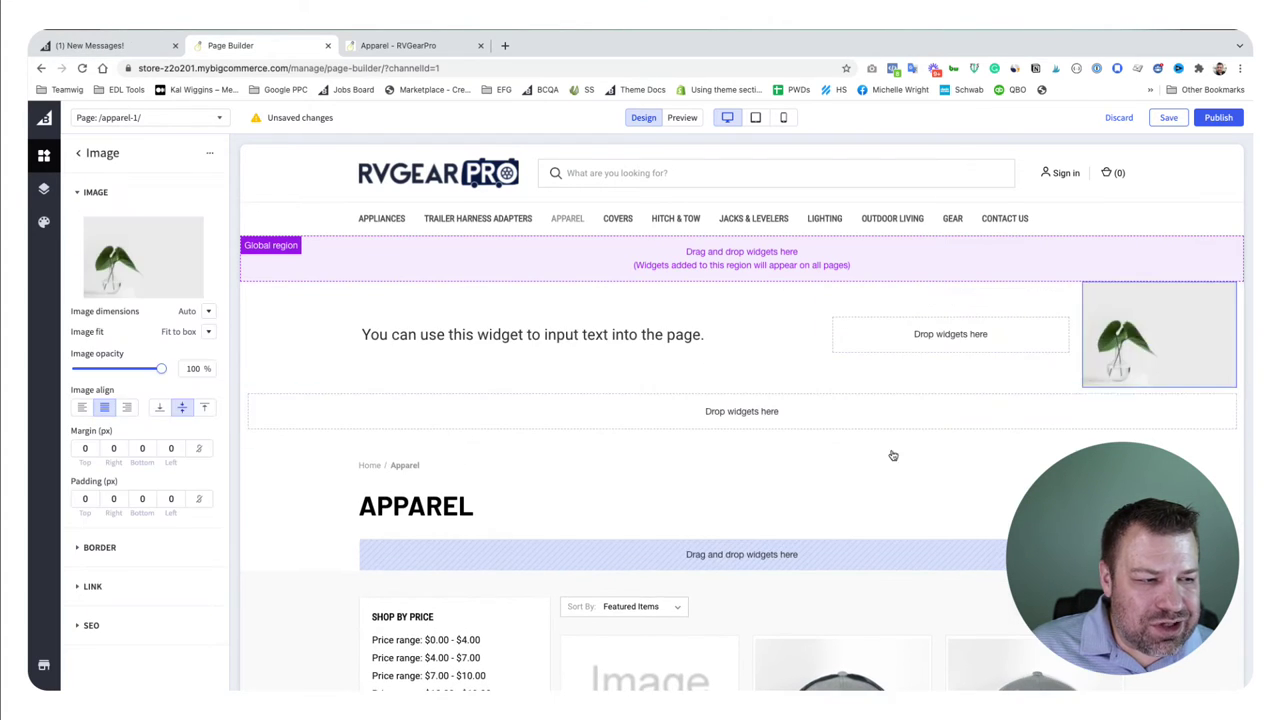
pyautogui.click(78, 153)
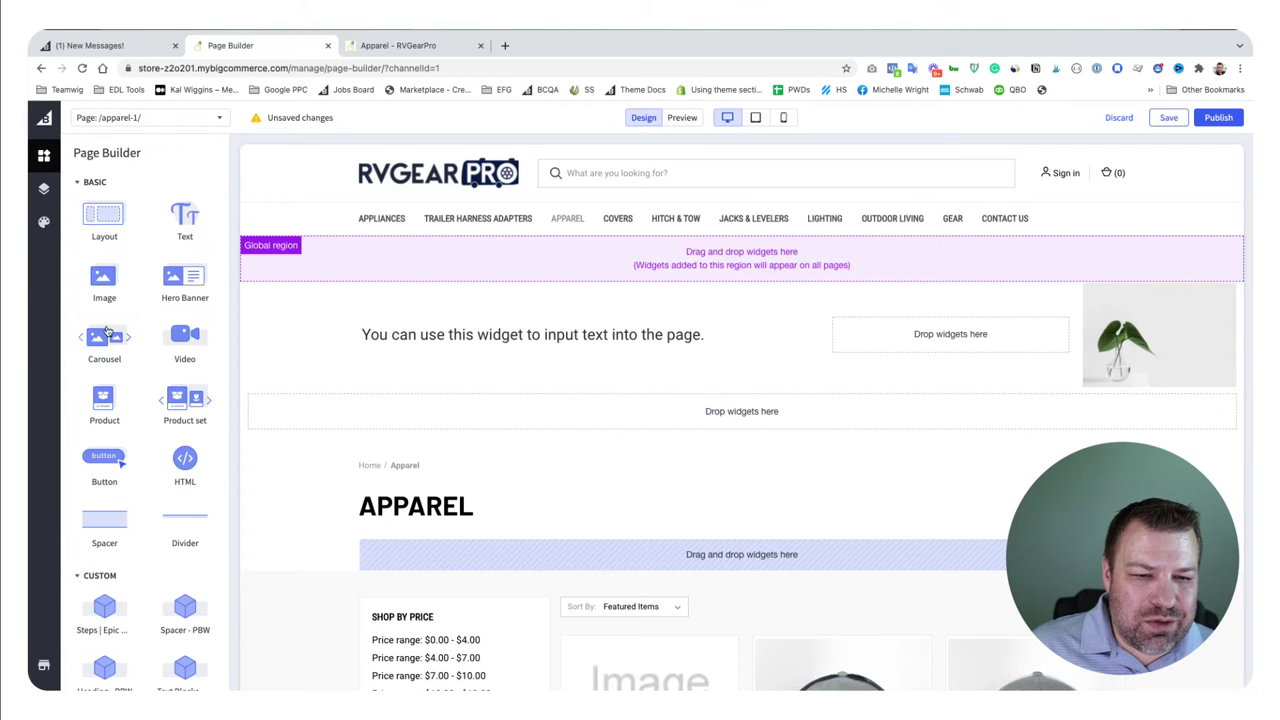
pyautogui.moveTo(184, 460); pyautogui.dragTo(980, 358)
# Replace the HTML block's code with a <ul> holding one <li>code</li> item and save it
pyautogui.hotkey('ctrl', 'a')
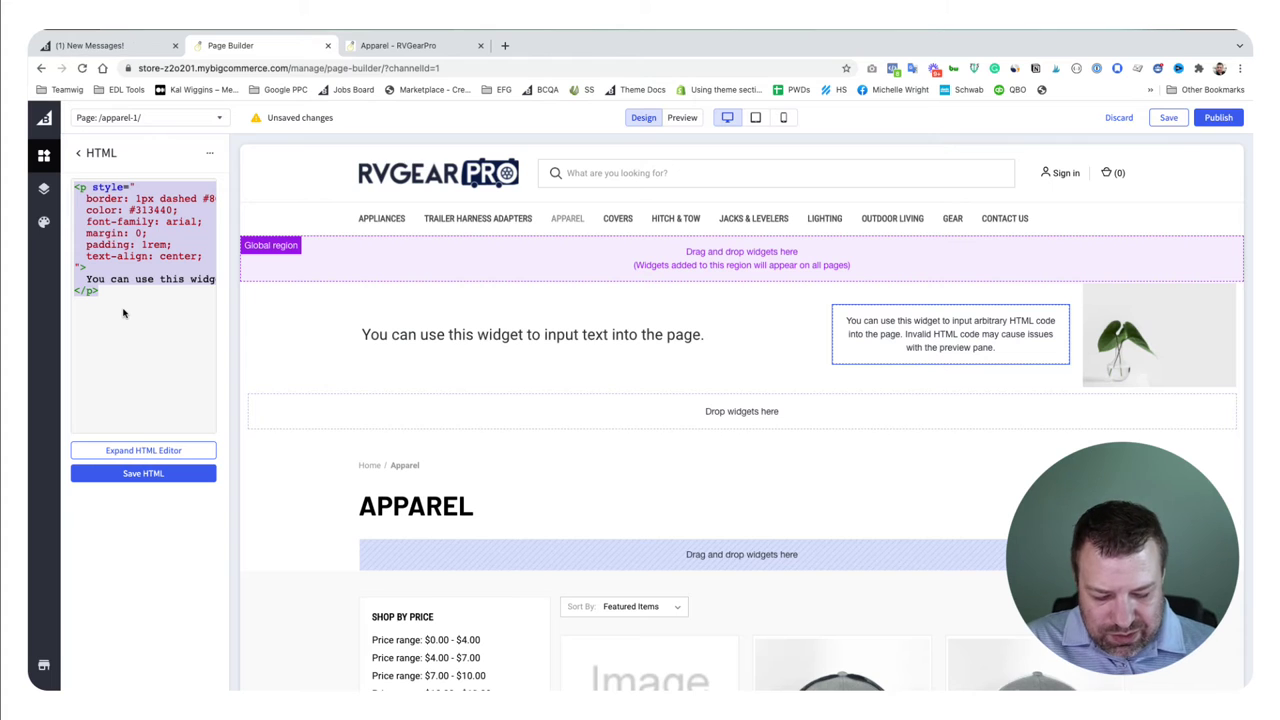
pyautogui.write('<ul>')
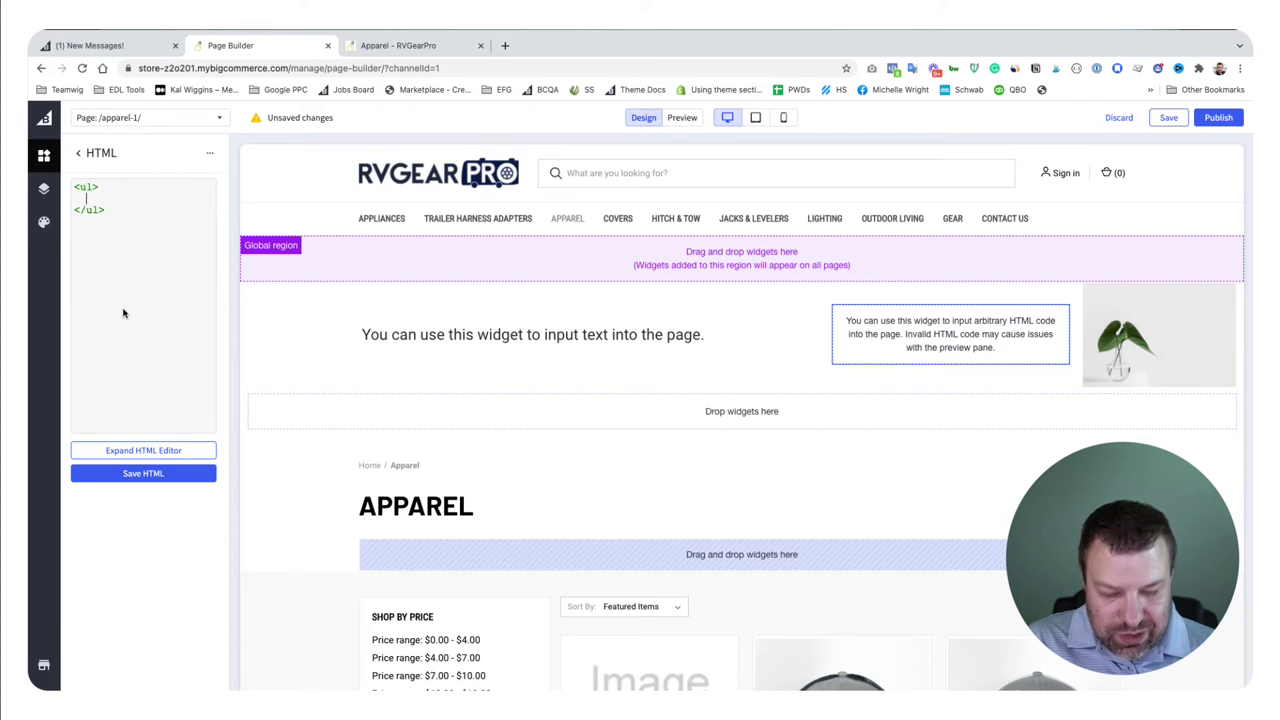
pyautogui.press('Return')
pyautogui.write('<')
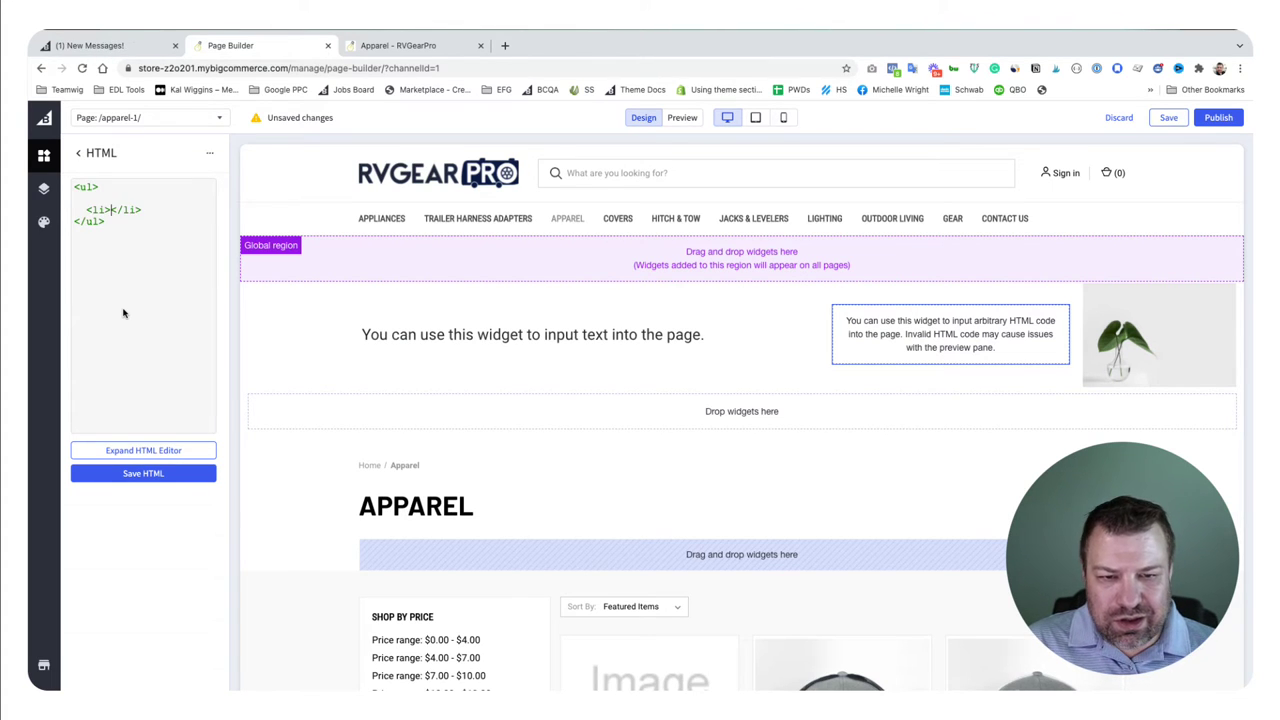
pyautogui.write('li>code')
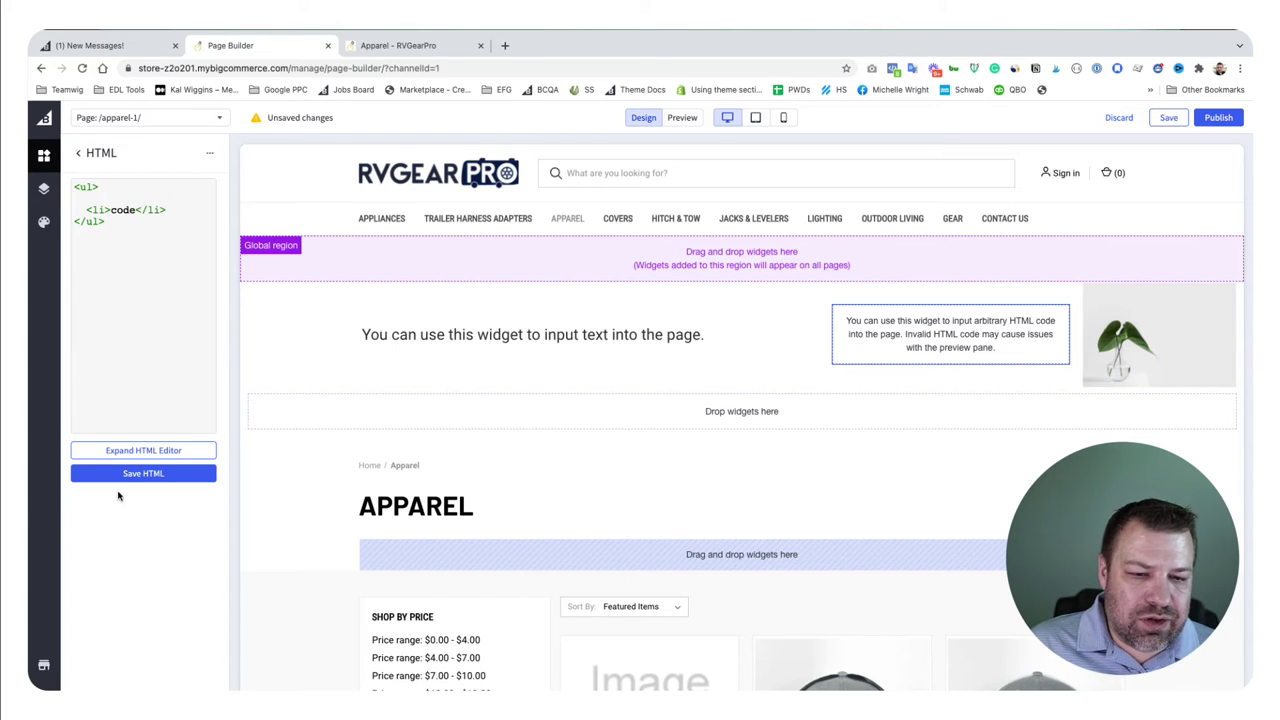
pyautogui.click(128, 475)
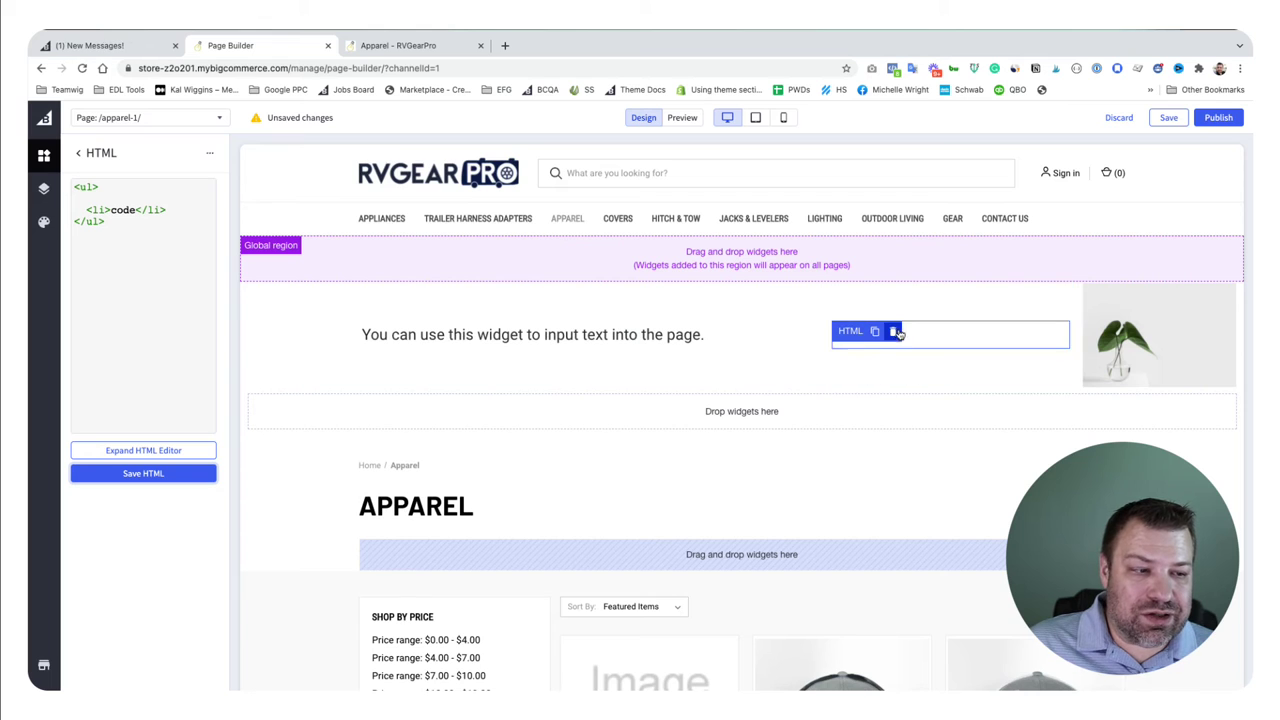
# Delete the three-column layout row from the Apparel page
pyautogui.click(297, 337)
pyautogui.click(208, 158)
pyautogui.click(170, 178)
# Delete the leftover empty layout row and return to the Page Builder editor tab
pyautogui.click(553, 318)
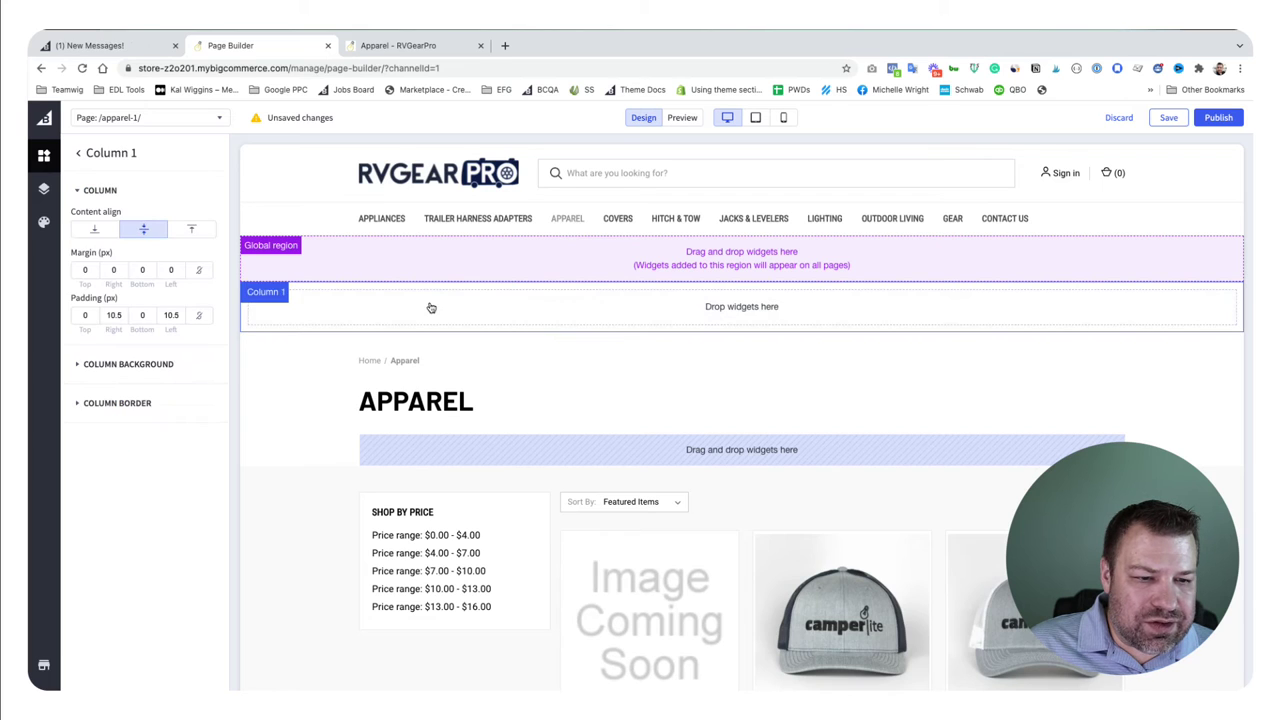
pyautogui.click(208, 157)
pyautogui.click(207, 157)
pyautogui.click(194, 180)
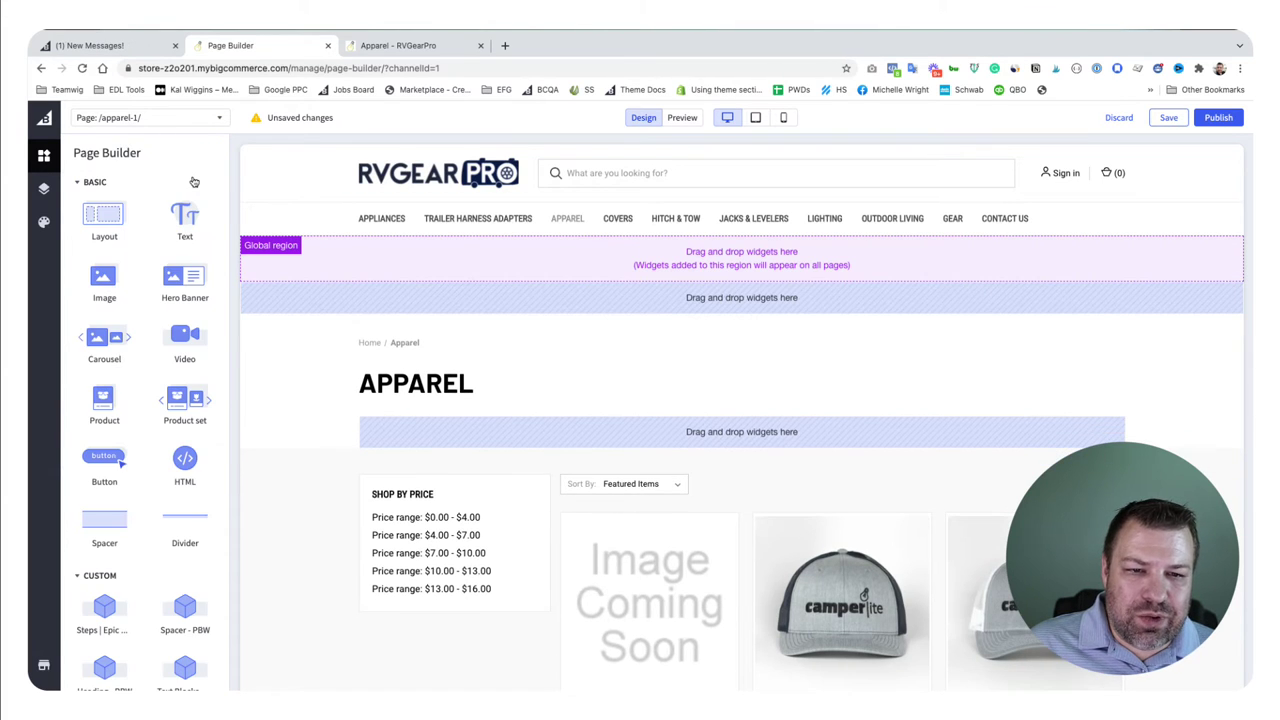
pyautogui.click(105, 45)
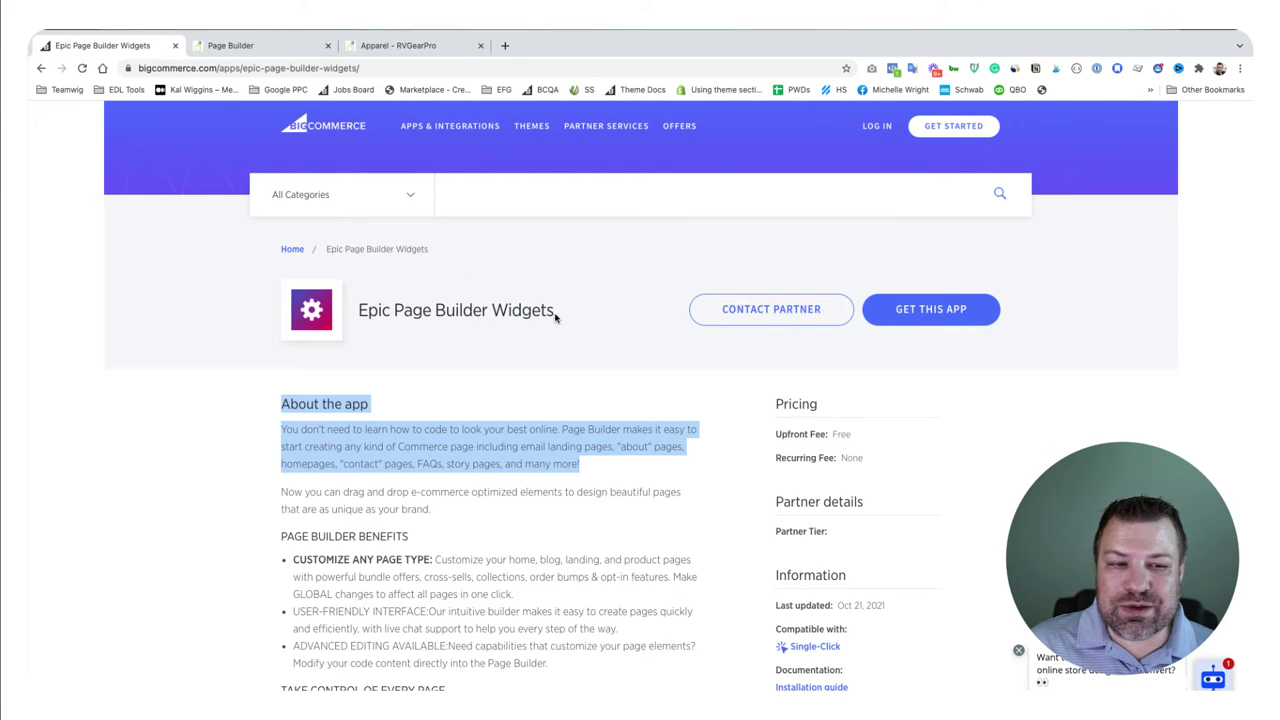
pyautogui.click(239, 46)
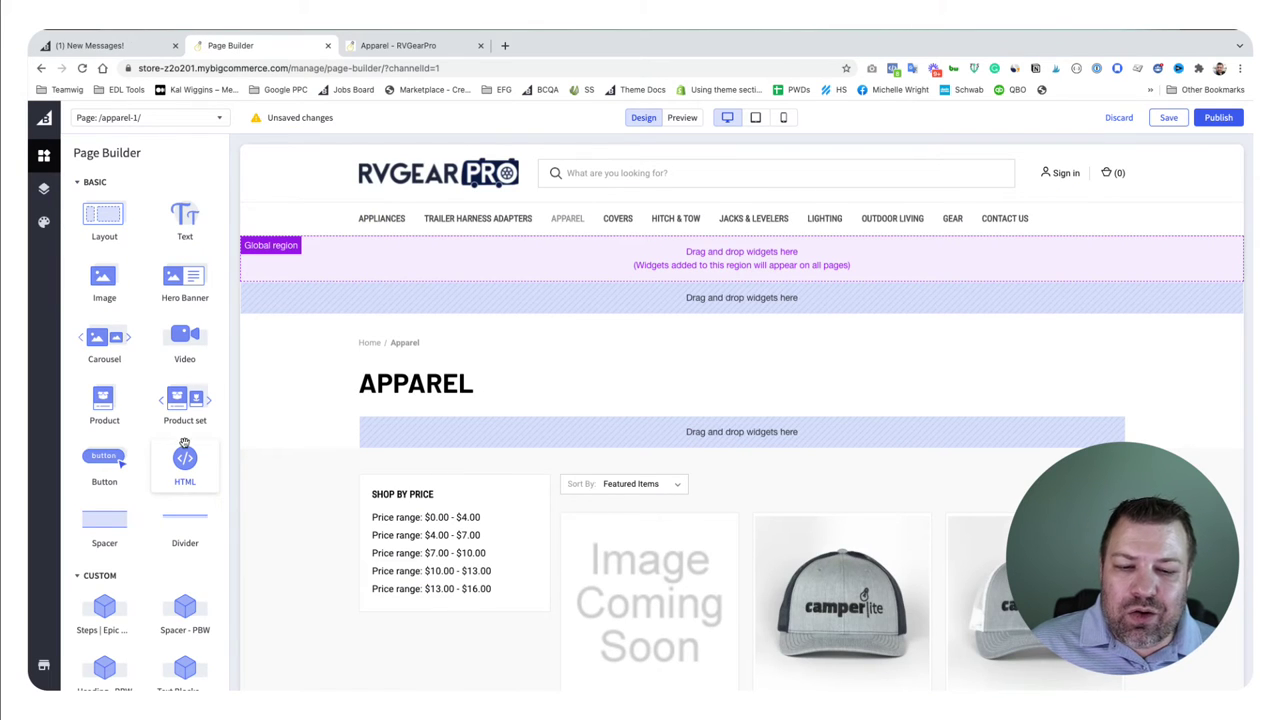
# Collapse the Basic widgets section to reveal the Custom PBW widgets
pyautogui.click(76, 183)
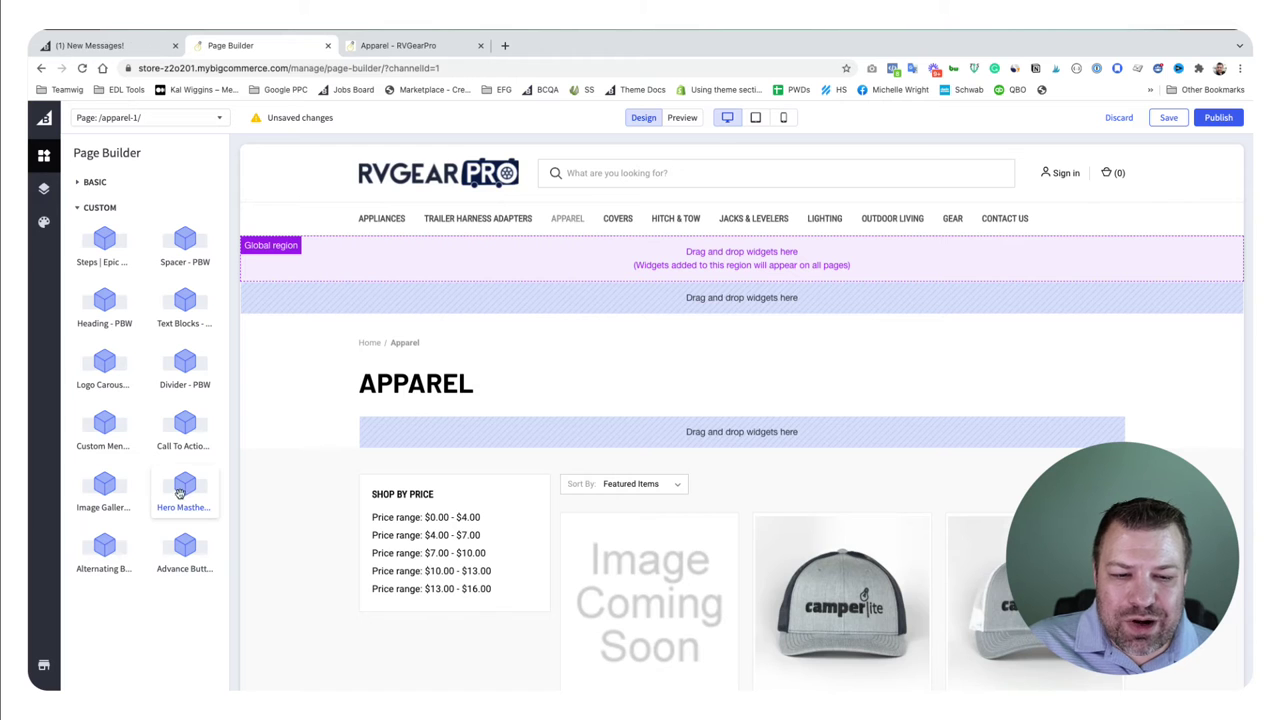
# Add a Hero Masthead - PBW to the top drop zone and paste its content text repeatedly
pyautogui.moveTo(180, 493); pyautogui.dragTo(699, 314)
pyautogui.scroll(-1, 514, 557)
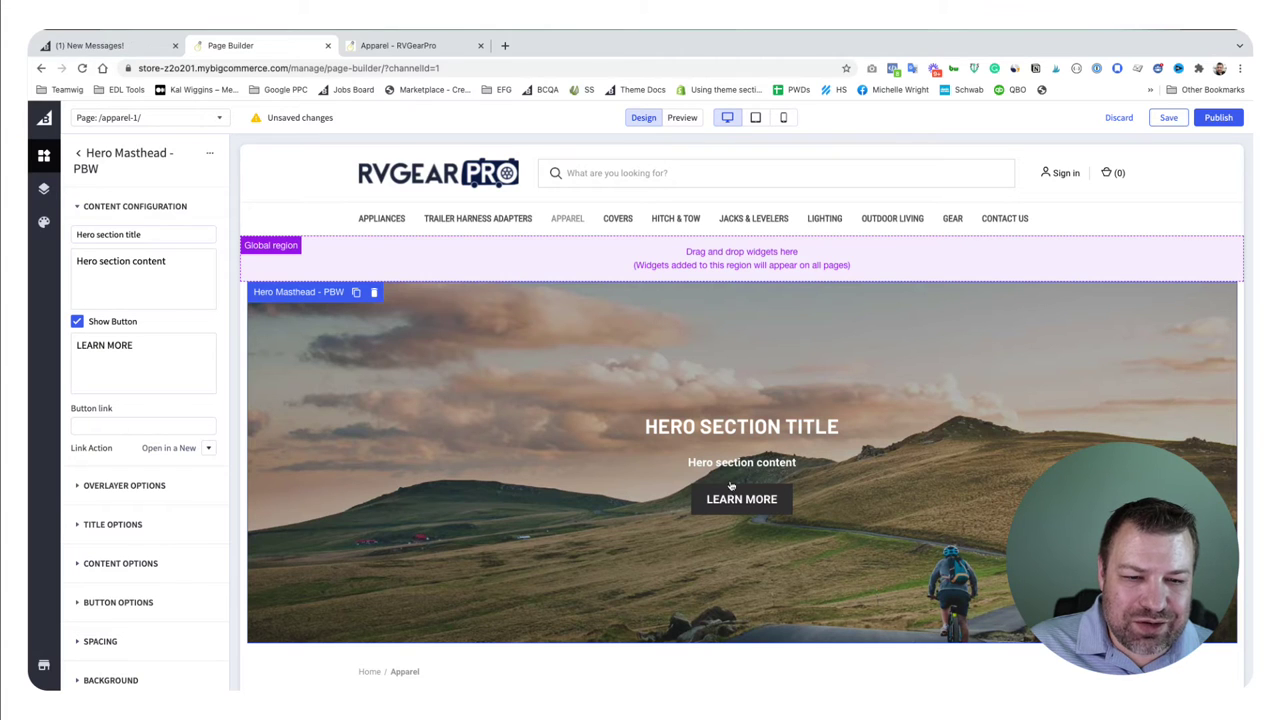
pyautogui.moveTo(178, 269); pyautogui.dragTo(55, 260)
pyautogui.hotkey('ctrl', 'v')
pyautogui.hotkey('ctrl', 'v')
pyautogui.write('Hero section content')
pyautogui.write('v')
pyautogui.write('Hero section content')
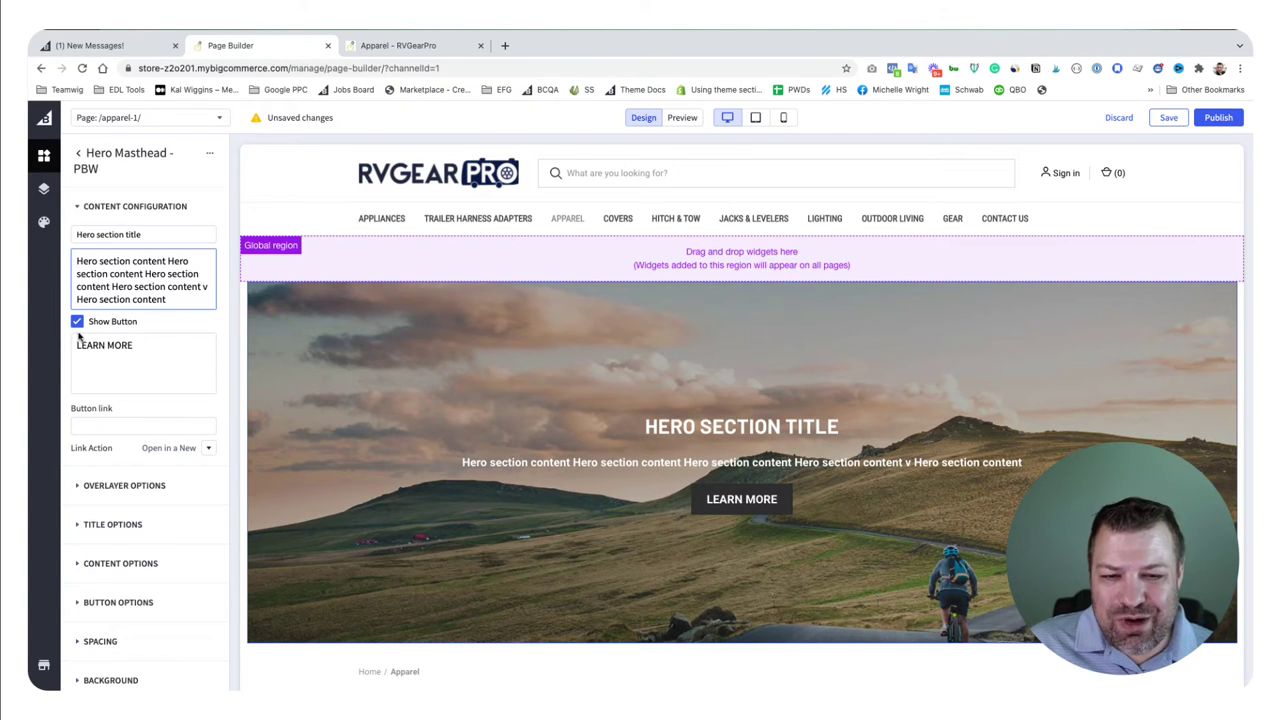
# Uncheck Show Button so the hero masthead displays no button
pyautogui.click(77, 321)
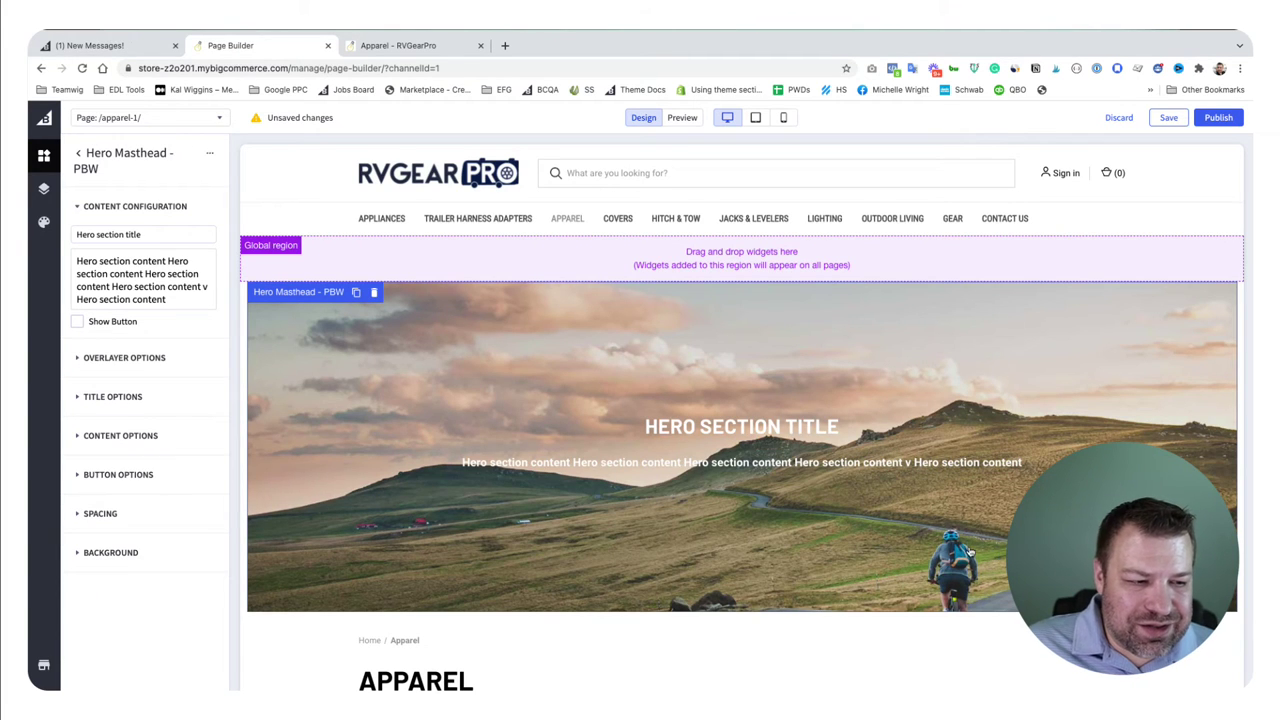
pyautogui.scroll(-5, 969, 551)
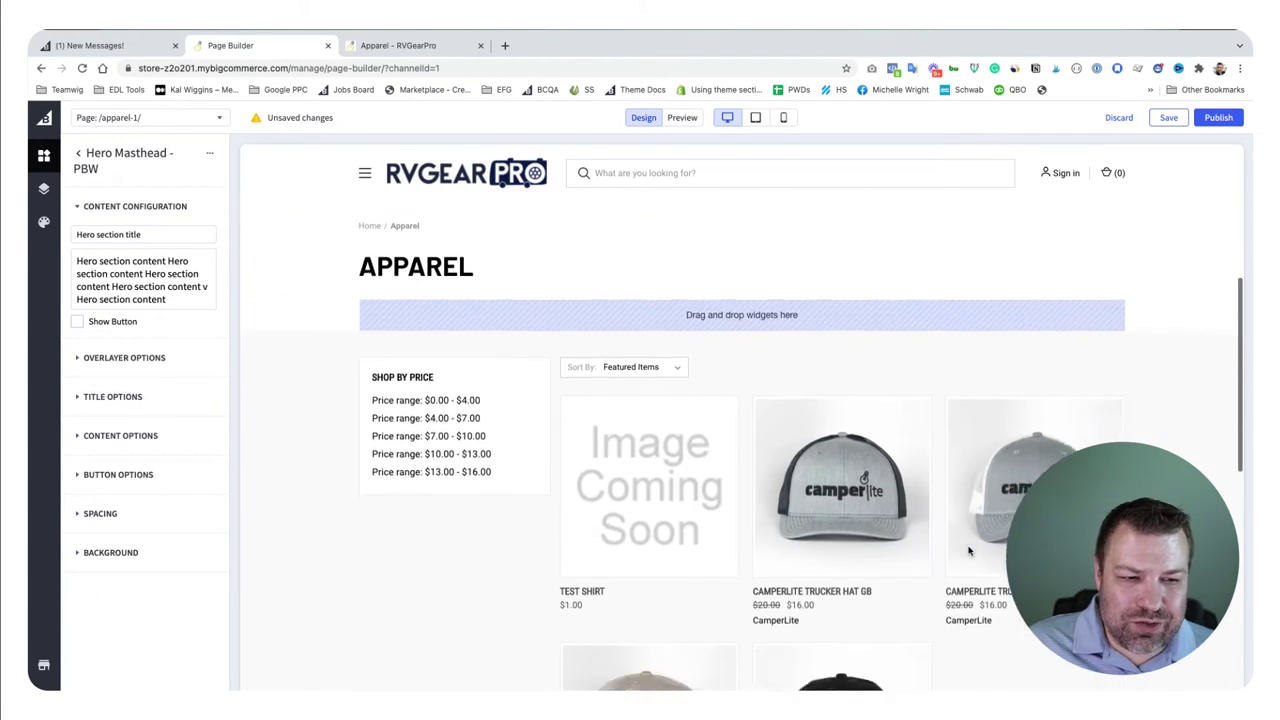
pyautogui.scroll(5, 969, 551)
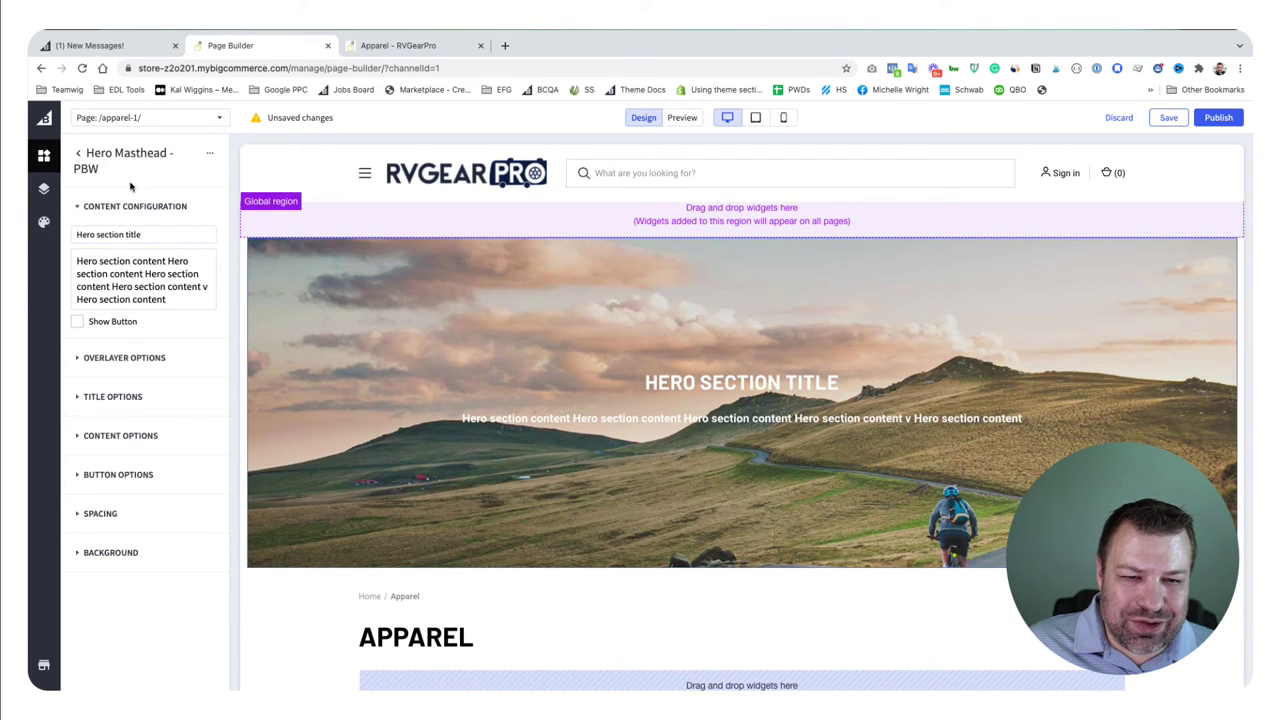
pyautogui.click(78, 153)
pyautogui.scroll(-3, 127, 472)
pyautogui.scroll(-1, 127, 472)
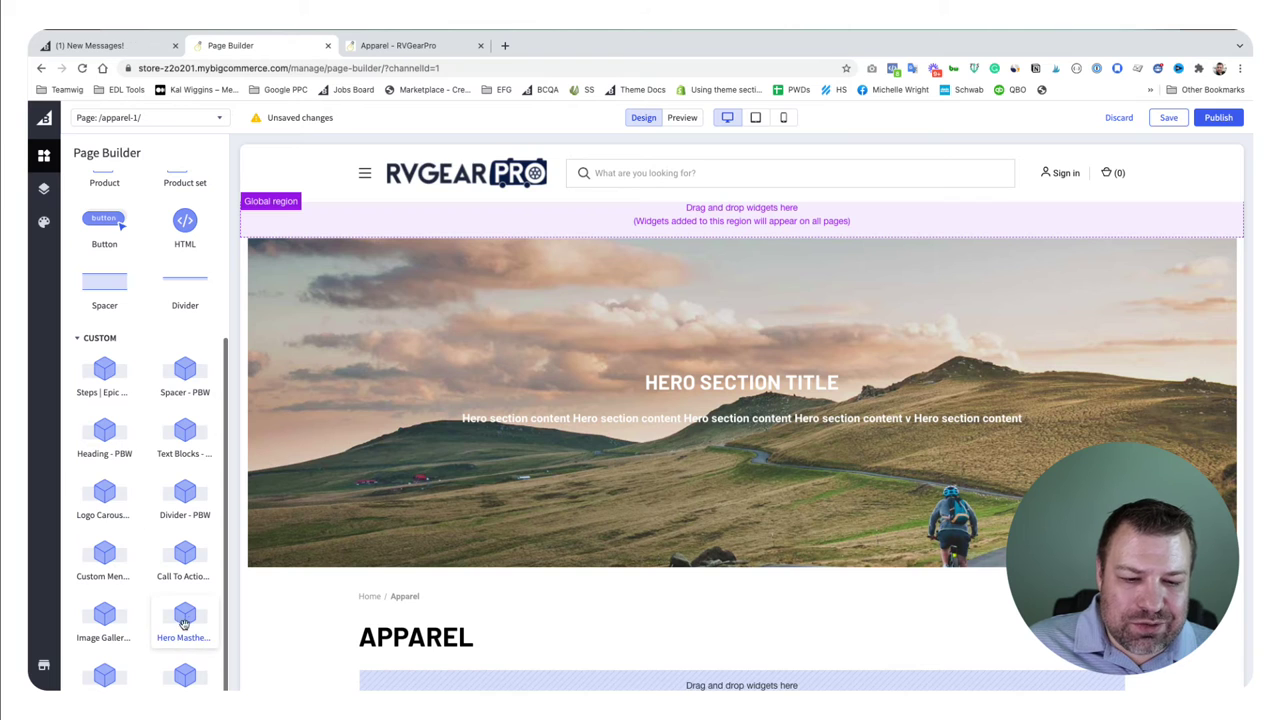
# Drop an Alternating Banners - PBW widget under the Apparel heading and duplicate it
pyautogui.moveTo(97, 679); pyautogui.dragTo(597, 675)
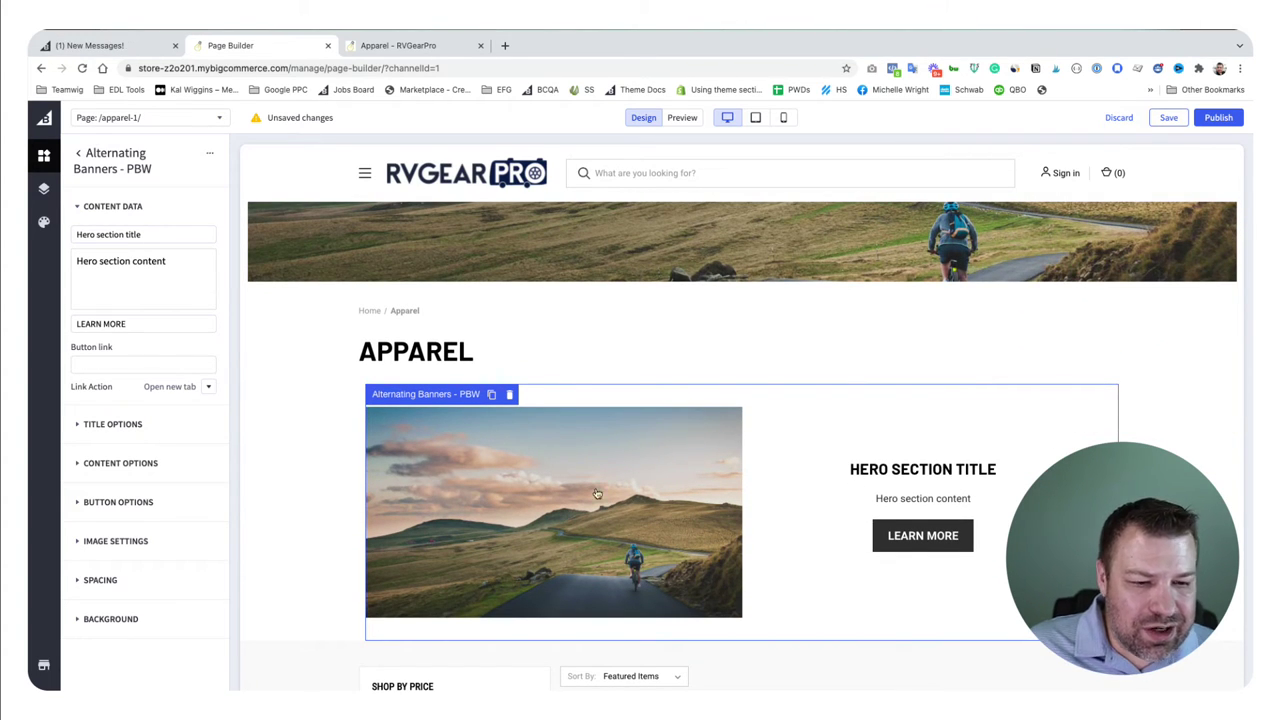
pyautogui.click(491, 395)
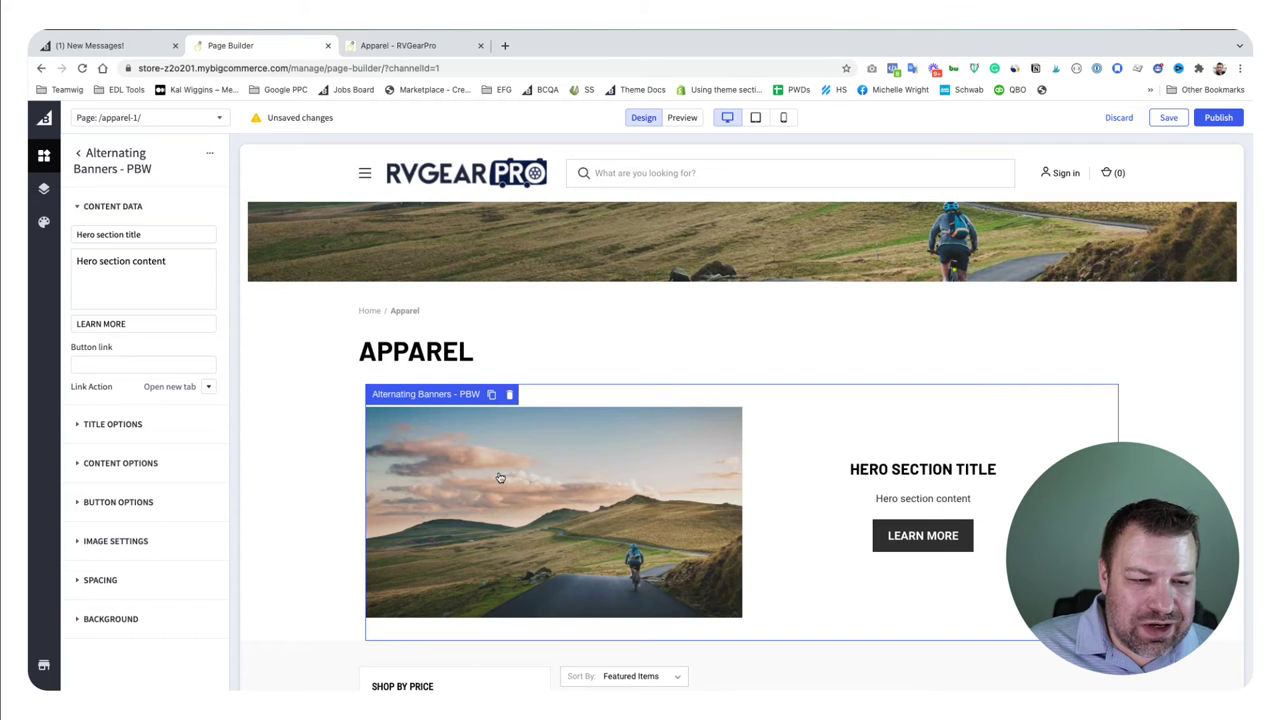
pyautogui.click(209, 153)
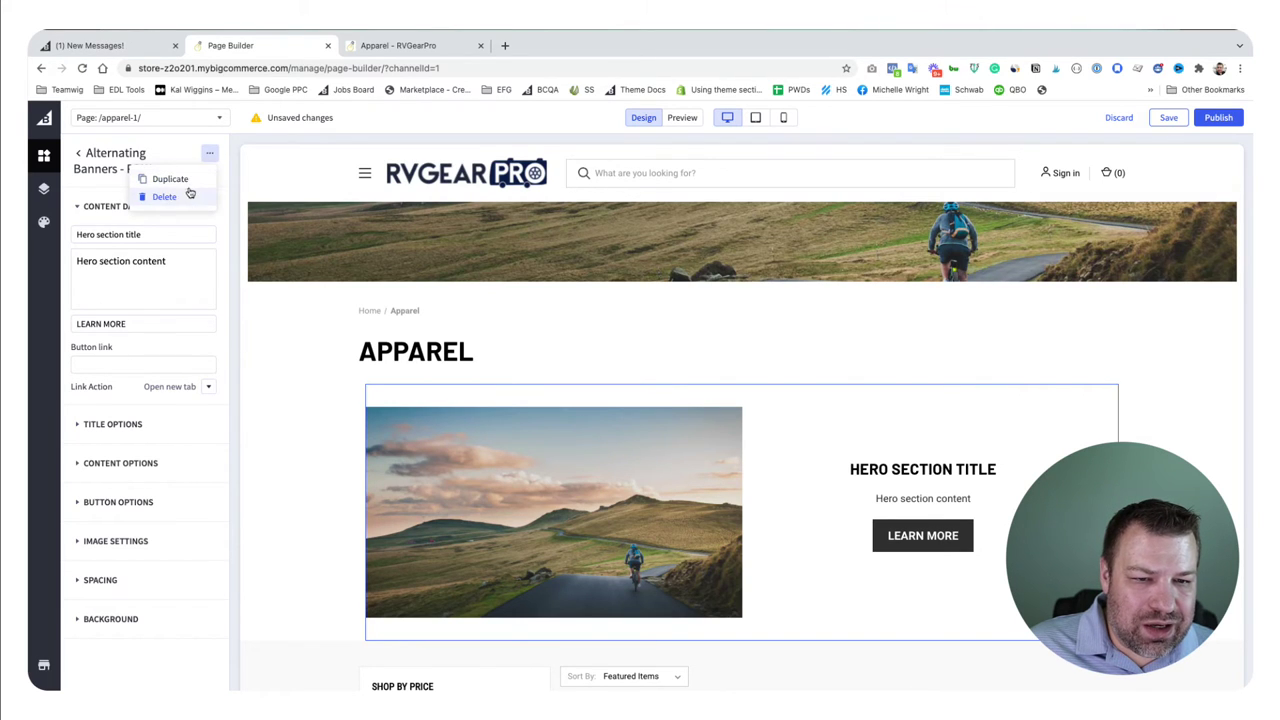
pyautogui.click(162, 178)
pyautogui.scroll(-3, 673, 341)
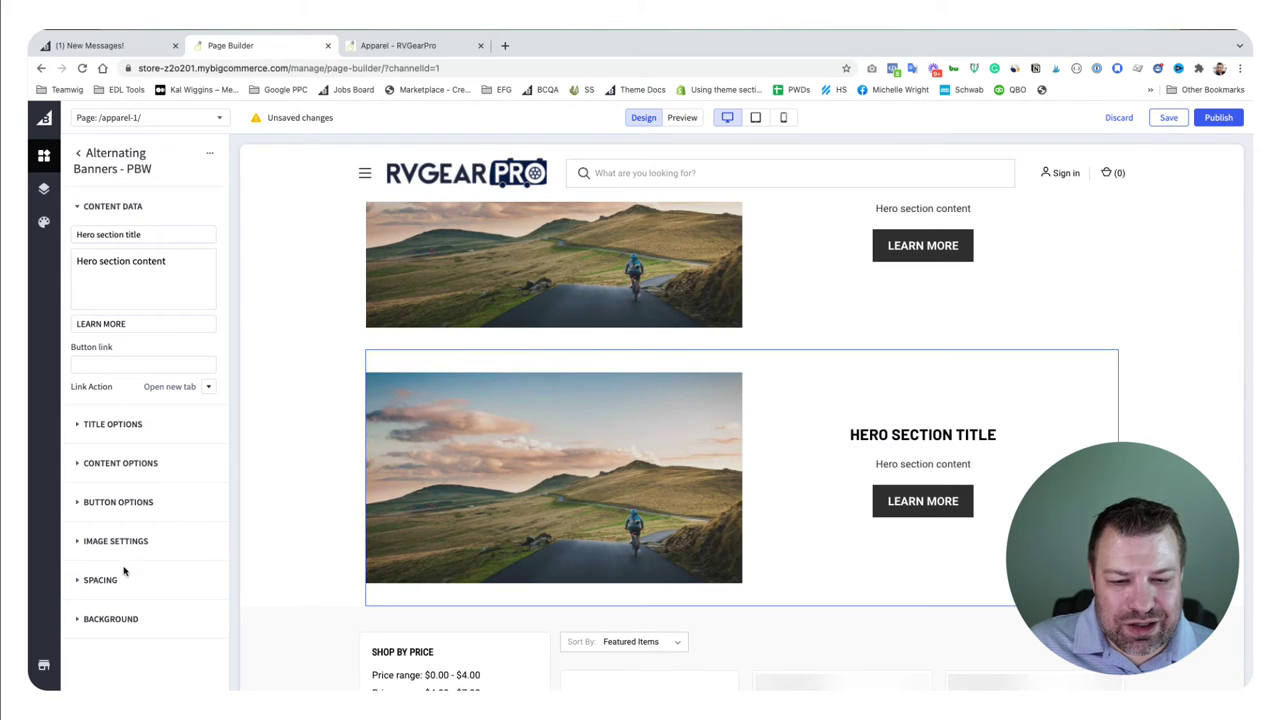
# Set the second alternating banner's Image Alignment to Right in its Image Settings
pyautogui.click(125, 543)
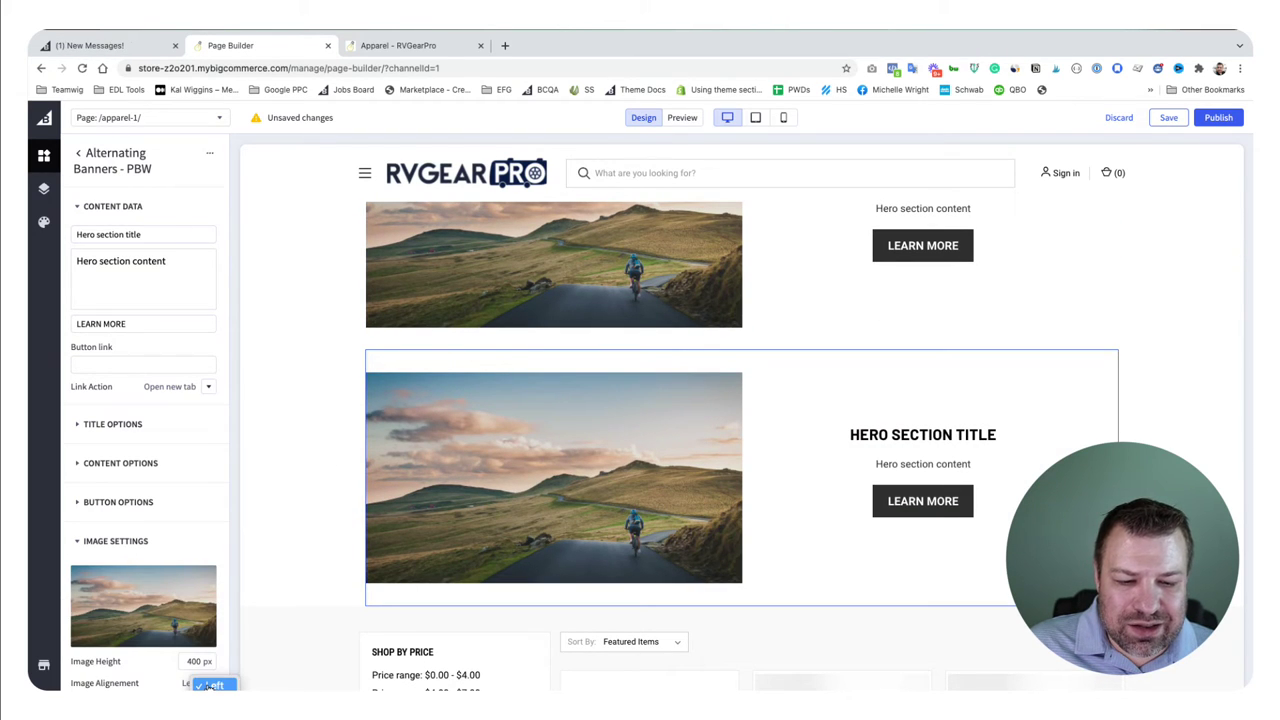
pyautogui.press('Down')
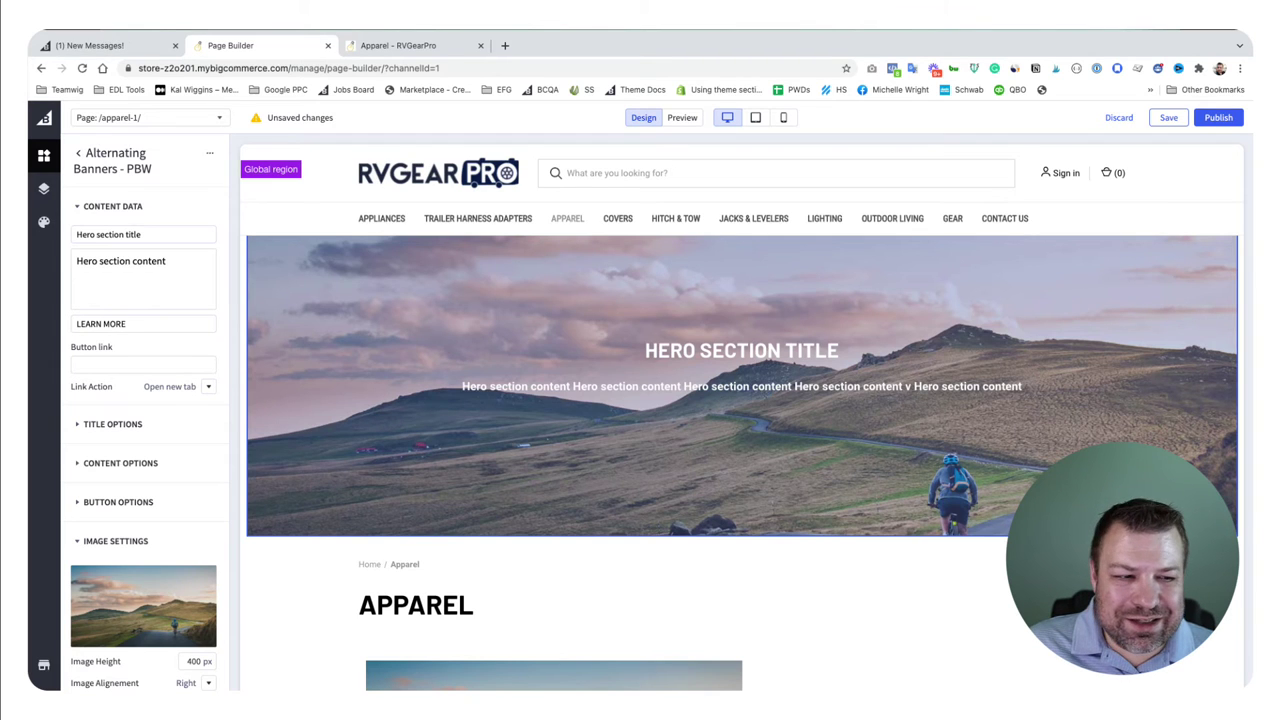
pyautogui.scroll(-5, 740, 440)
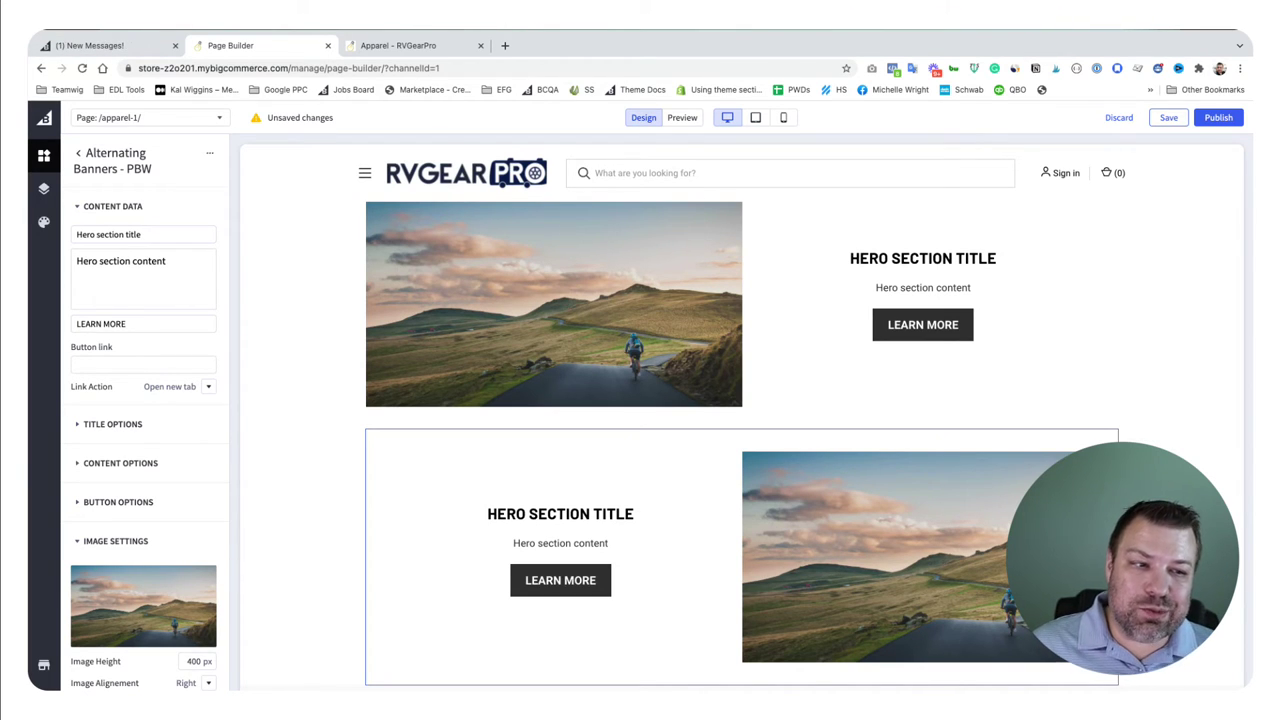
pyautogui.moveTo(474, 454)
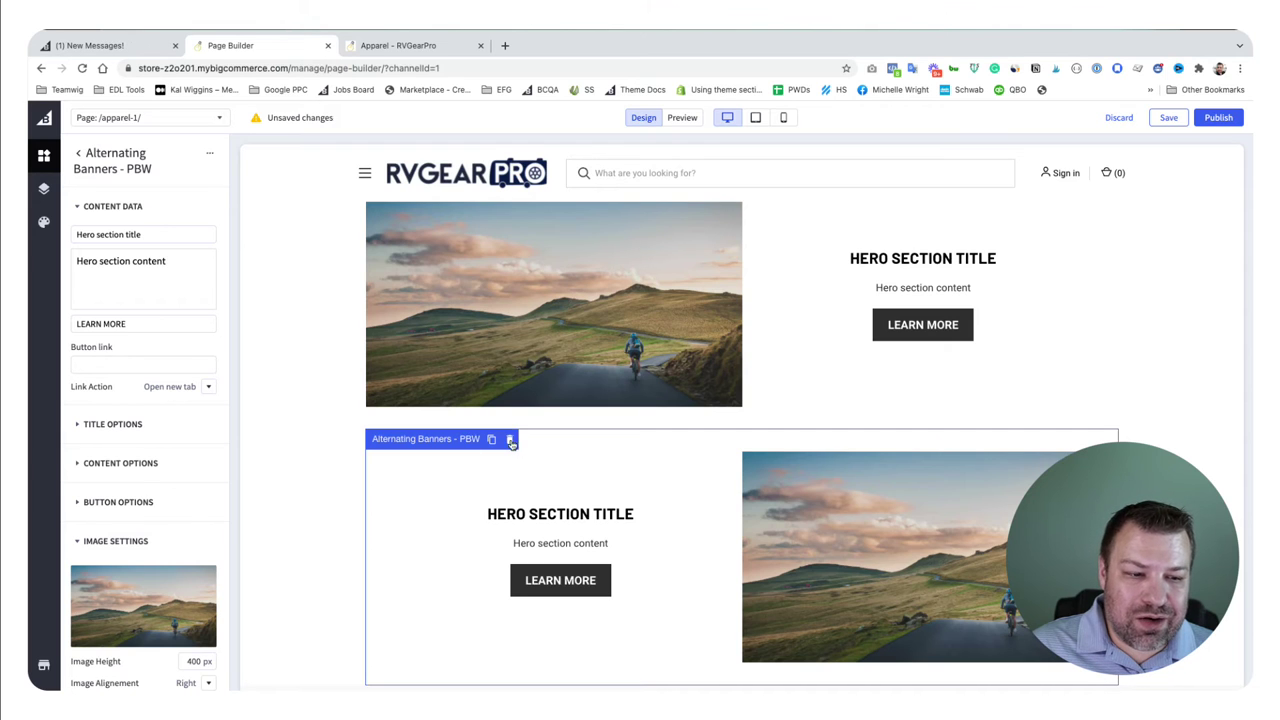
pyautogui.click(210, 153)
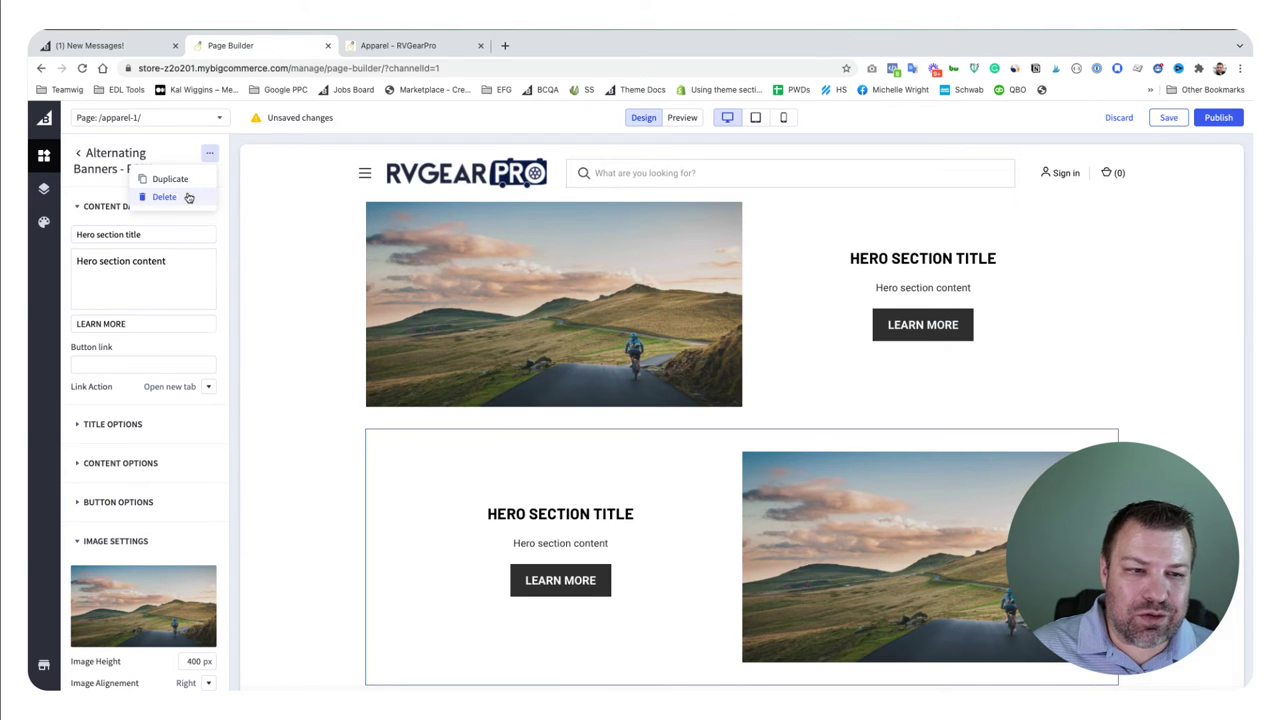
# Delete both alternating banners from the Apparel page
pyautogui.click(163, 194)
pyautogui.click(400, 230)
pyautogui.click(210, 153)
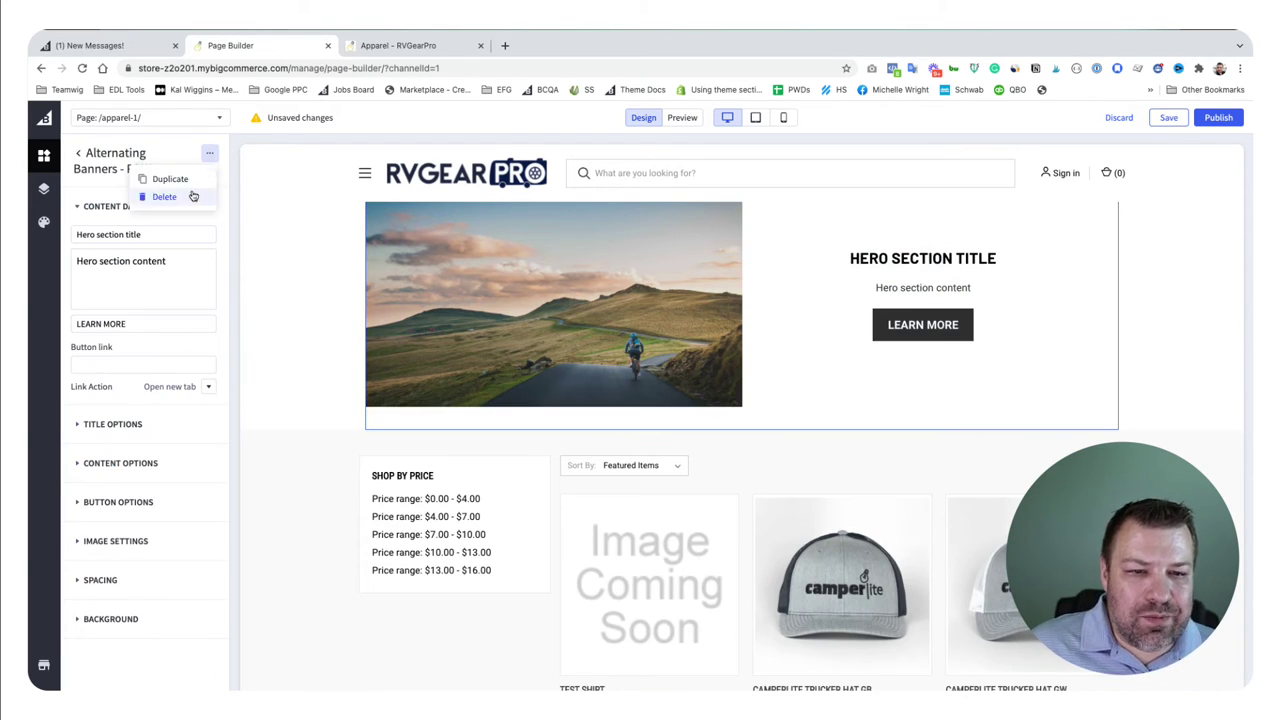
pyautogui.click(182, 195)
pyautogui.scroll(5, 600, 335)
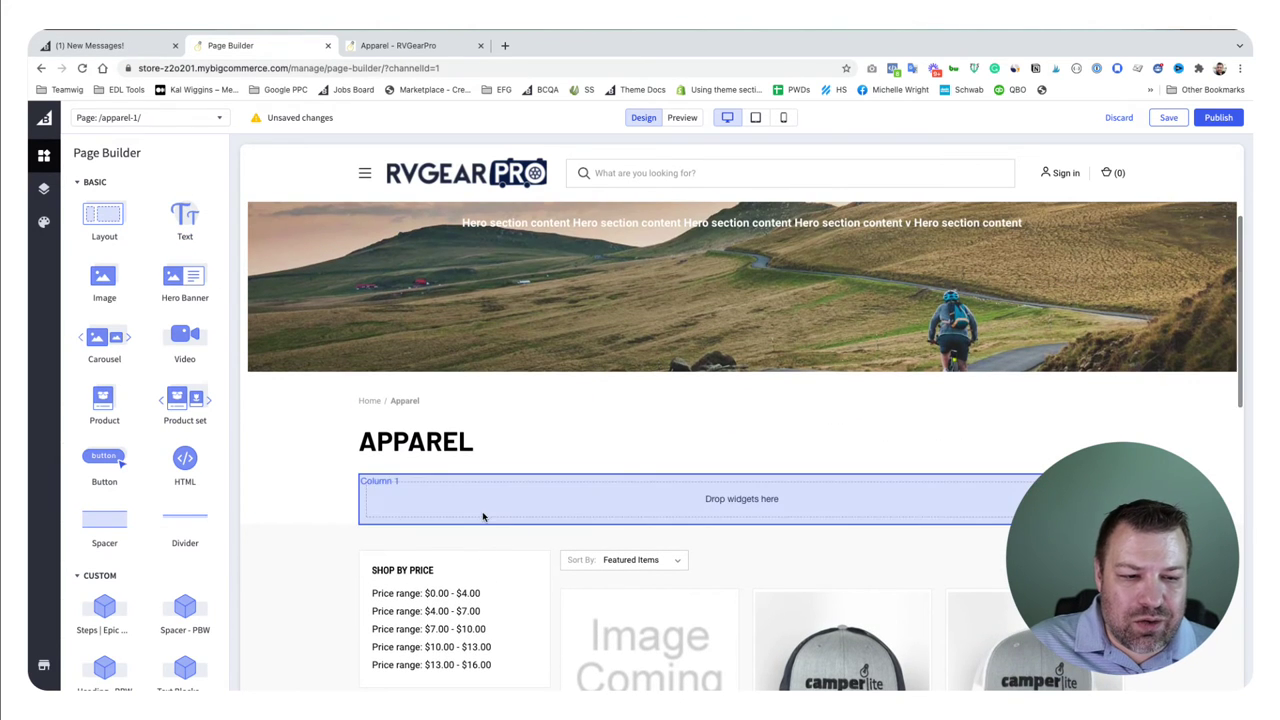
pyautogui.click(482, 505)
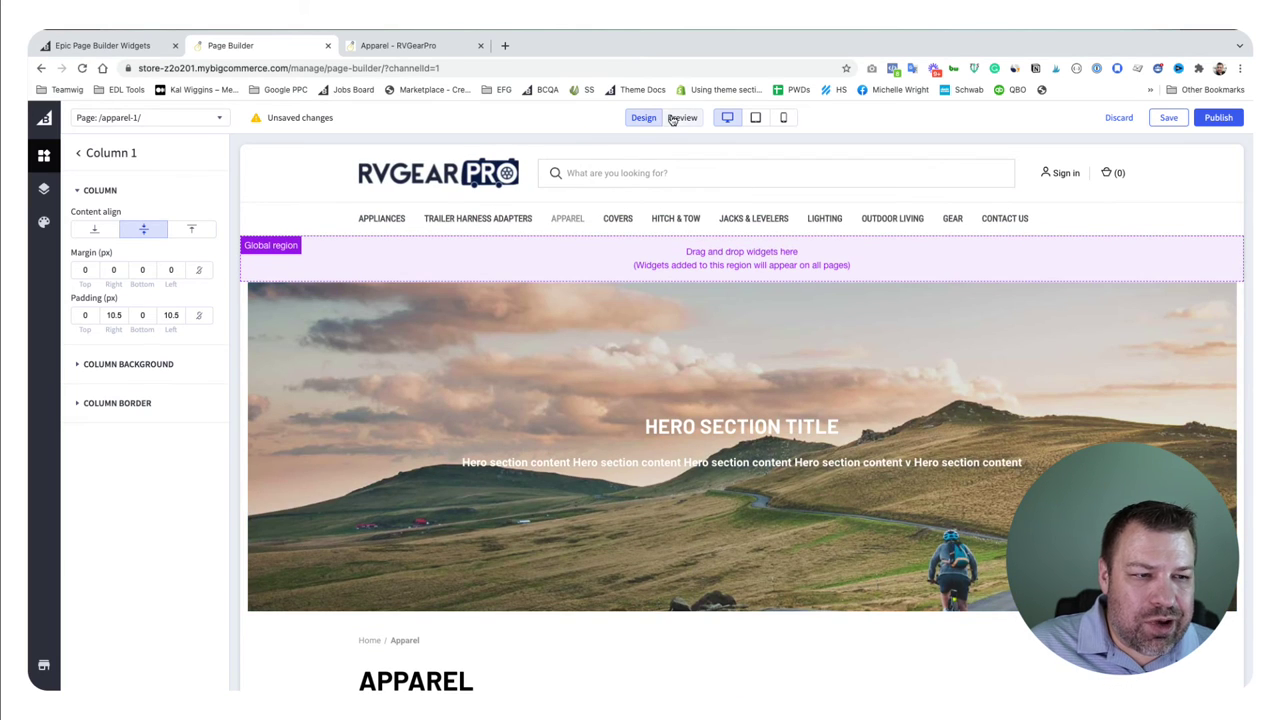
# Preview the Apparel page, scroll through it, then return to editing
pyautogui.click(673, 119)
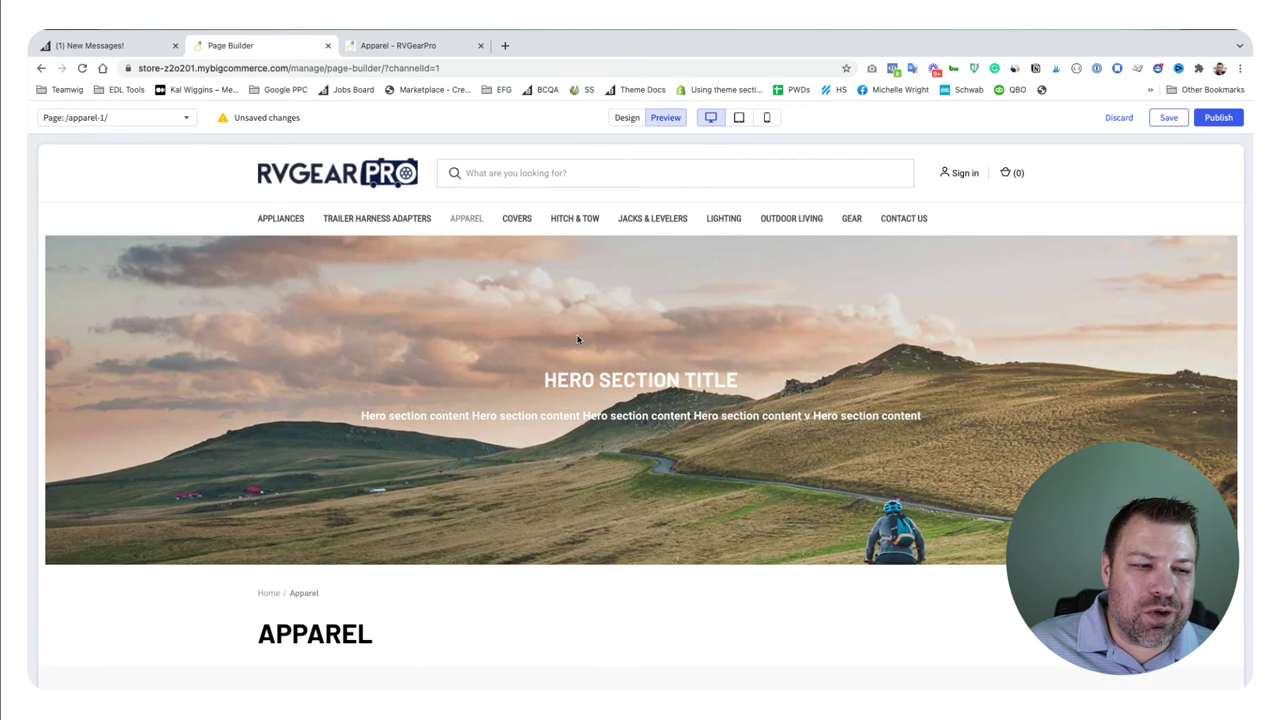
pyautogui.scroll(-3, 580, 340)
pyautogui.scroll(-3, 580, 340)
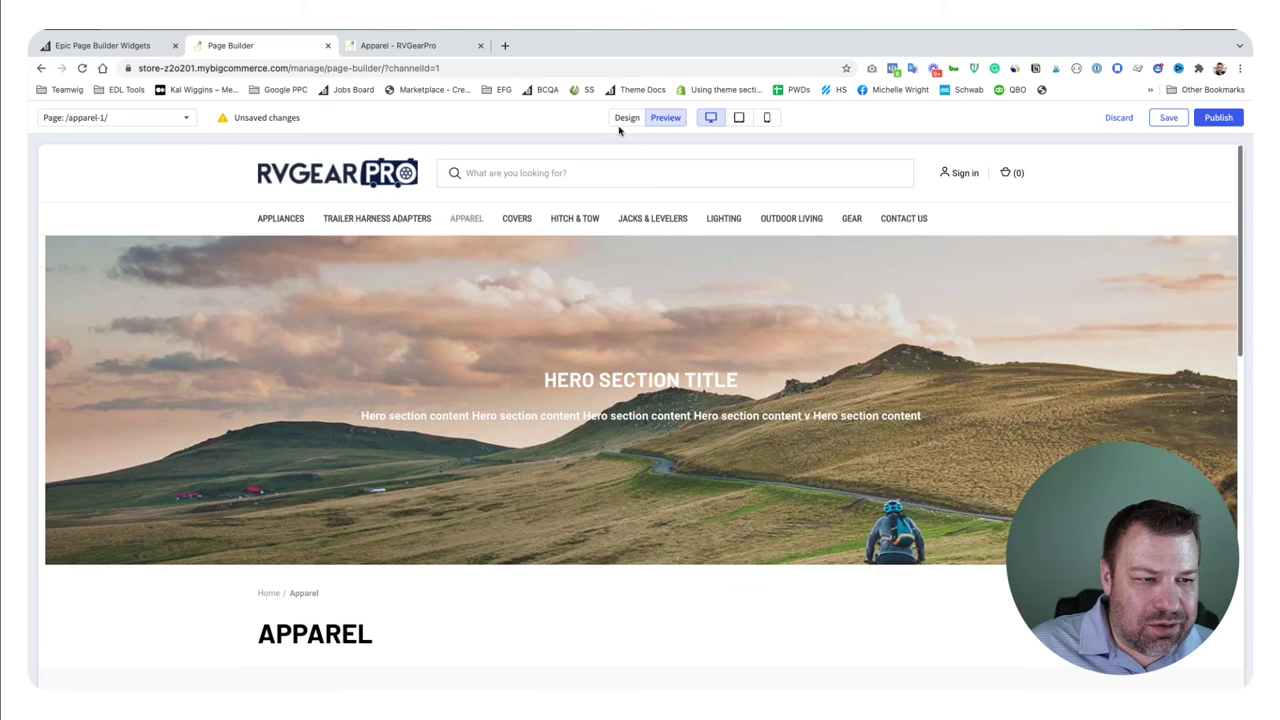
pyautogui.click(626, 118)
# Delete the Hero Masthead and the empty layout left at the top
pyautogui.click(336, 316)
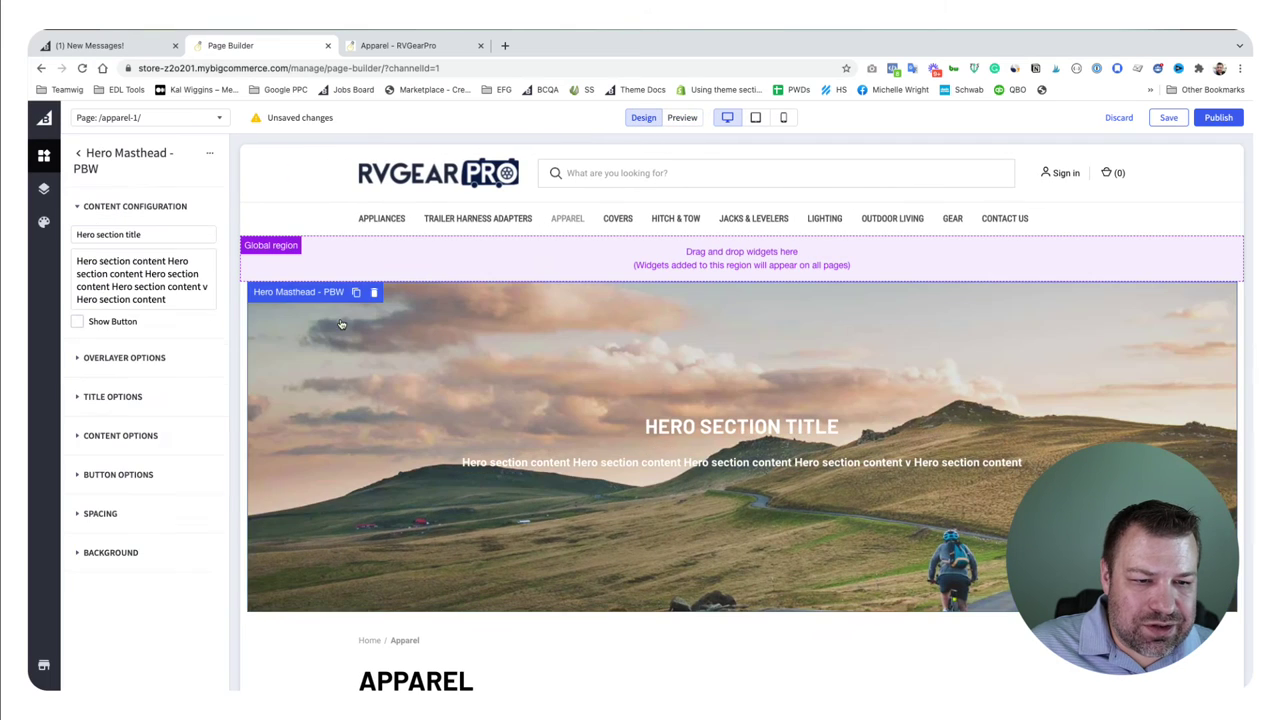
pyautogui.click(374, 294)
pyautogui.click(380, 290)
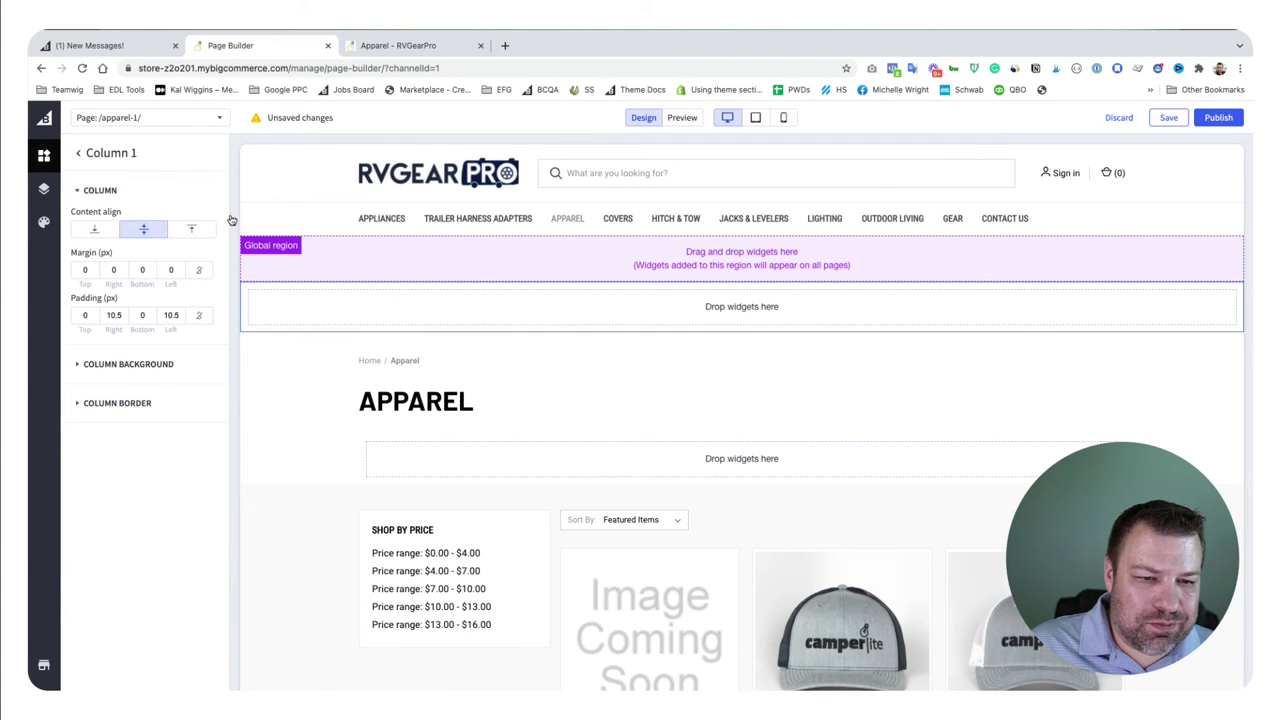
pyautogui.click(209, 157)
pyautogui.click(209, 157)
pyautogui.click(189, 183)
# Preview the cleaned-up Apparel page, then open the /coleman/ brand page
pyautogui.click(672, 120)
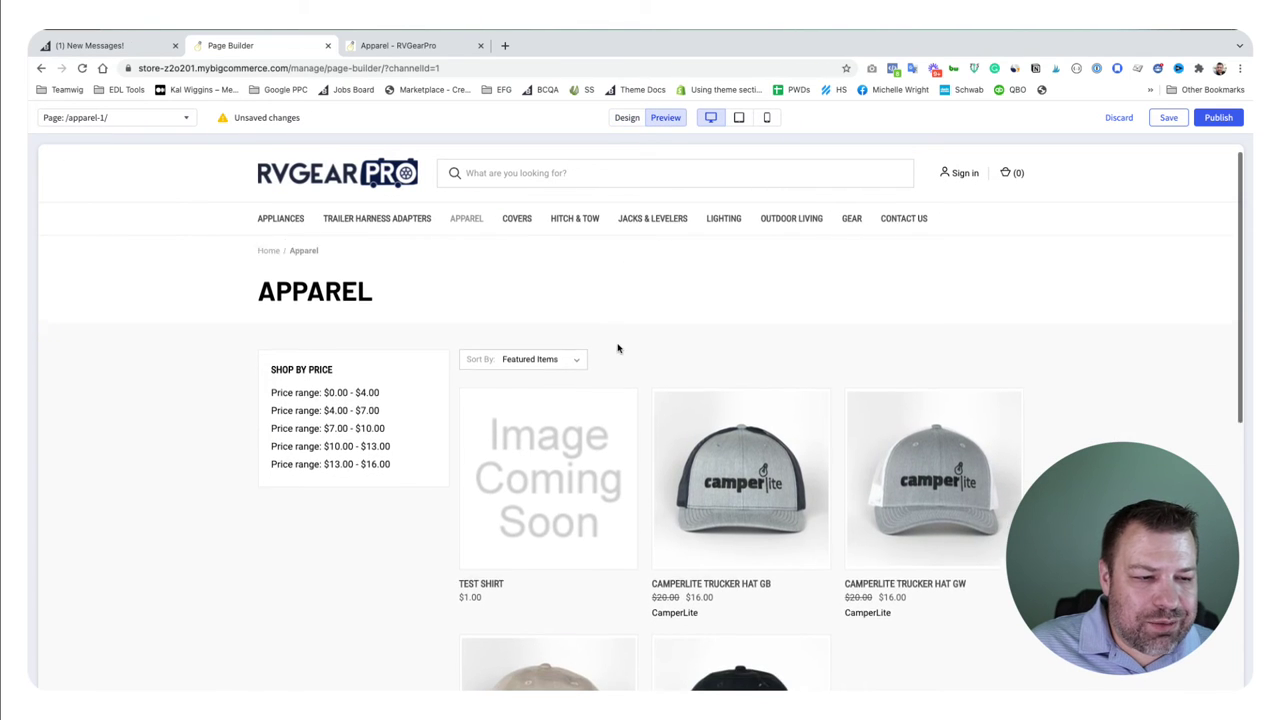
pyautogui.scroll(-1, 610, 360)
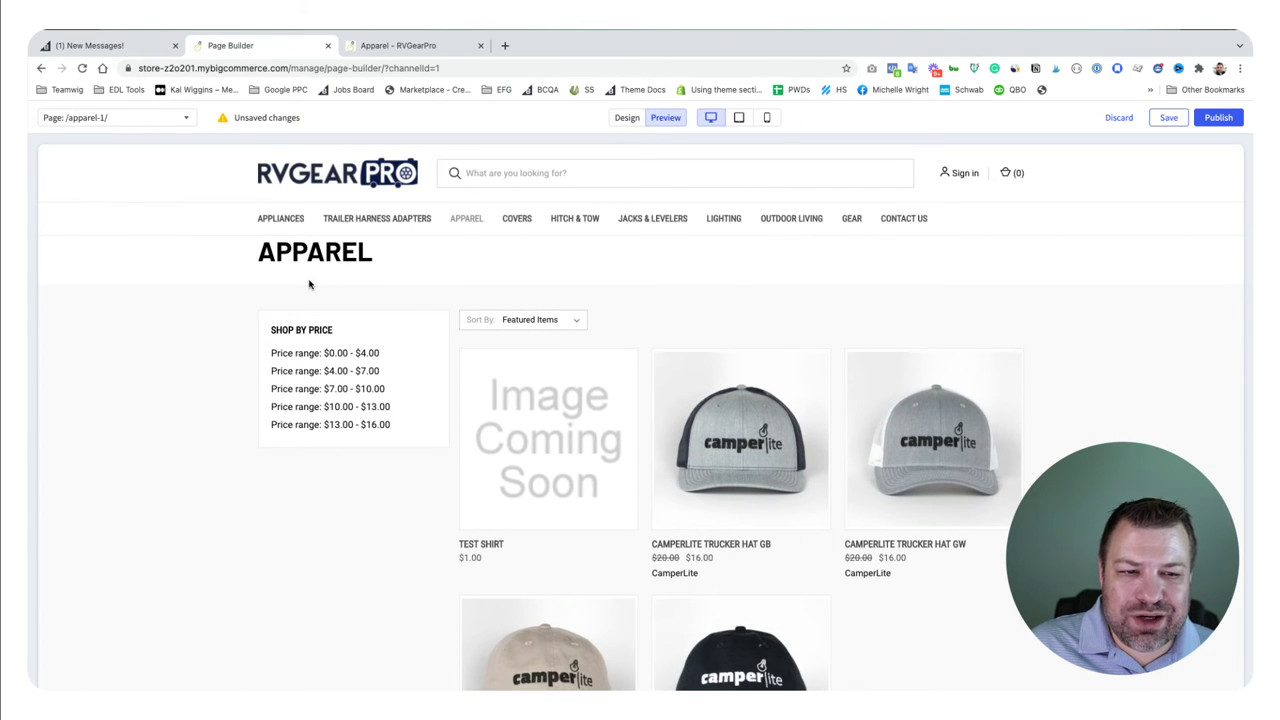
pyautogui.scroll(-6, 706, 286)
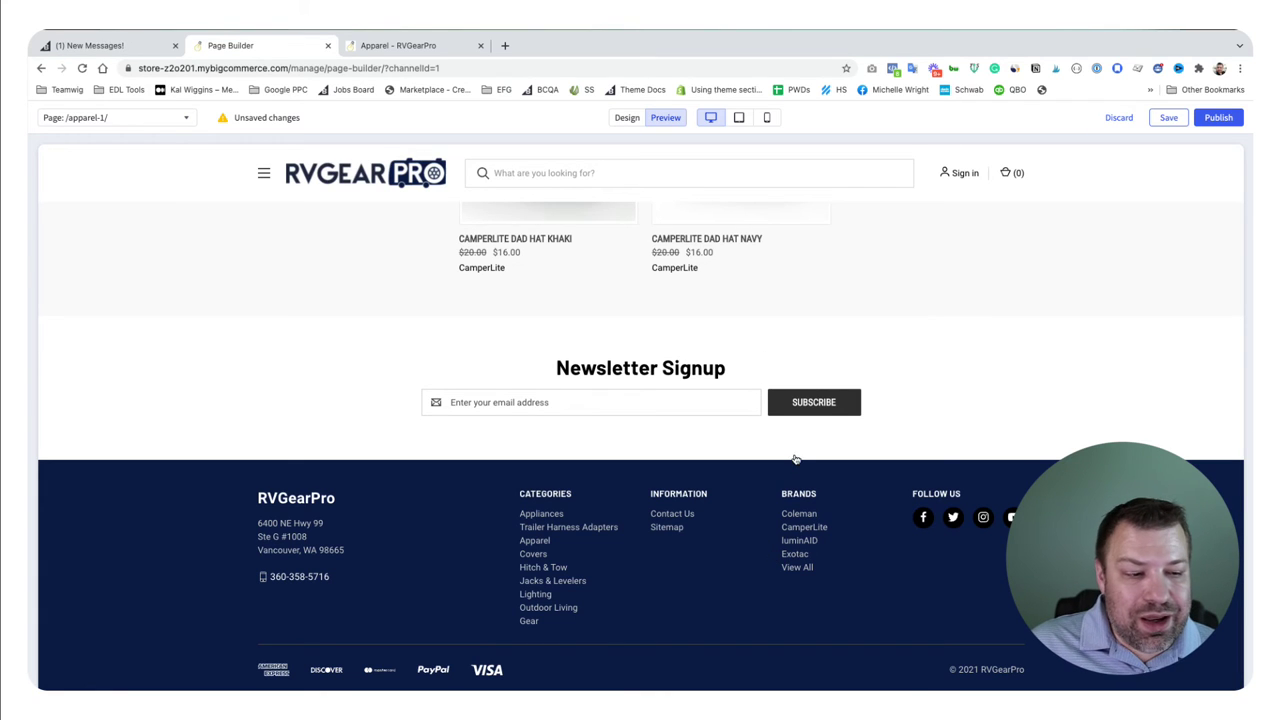
pyautogui.click(797, 516)
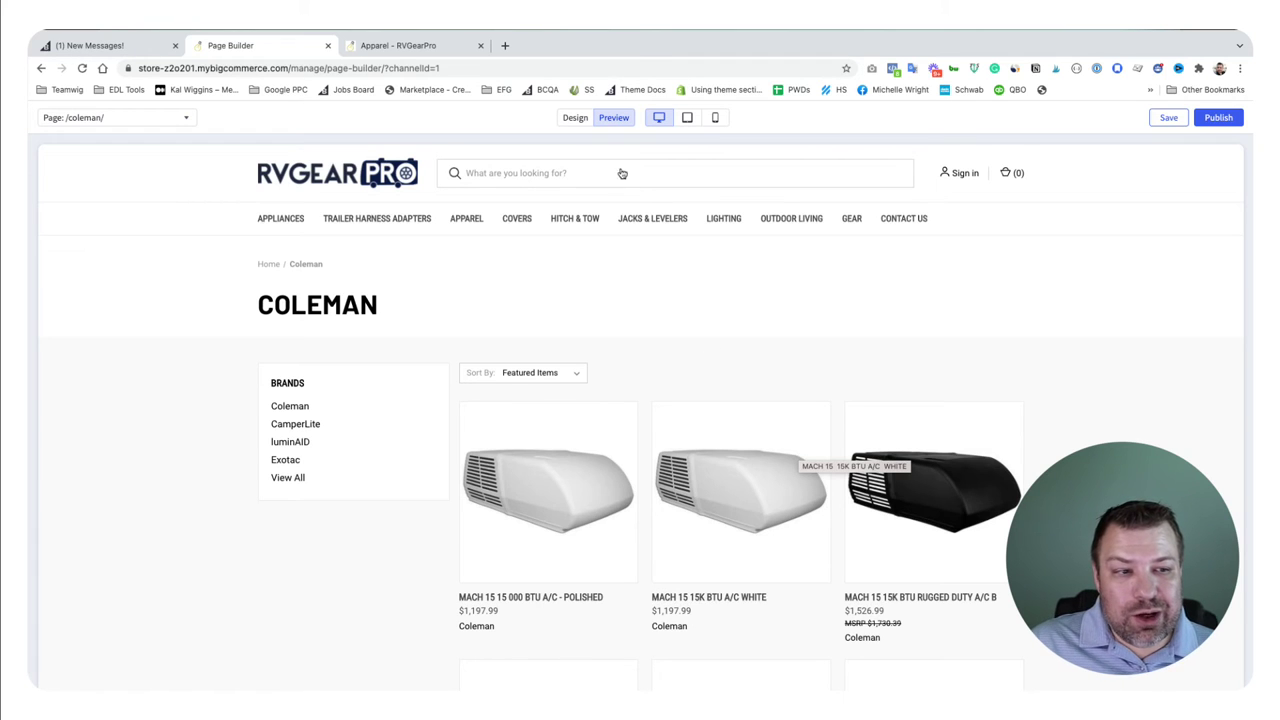
# In Design mode, place a Text Blocks - PBW widget under the COLEMAN heading
pyautogui.click(575, 117)
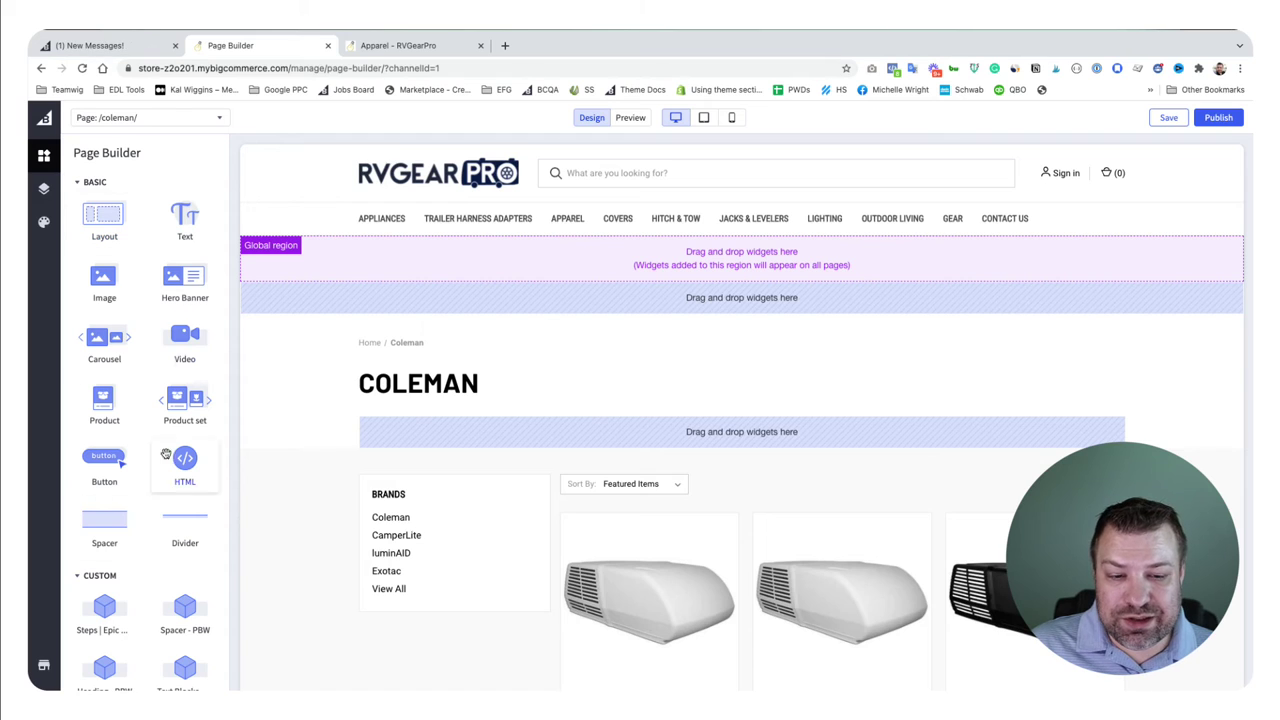
pyautogui.click(80, 182)
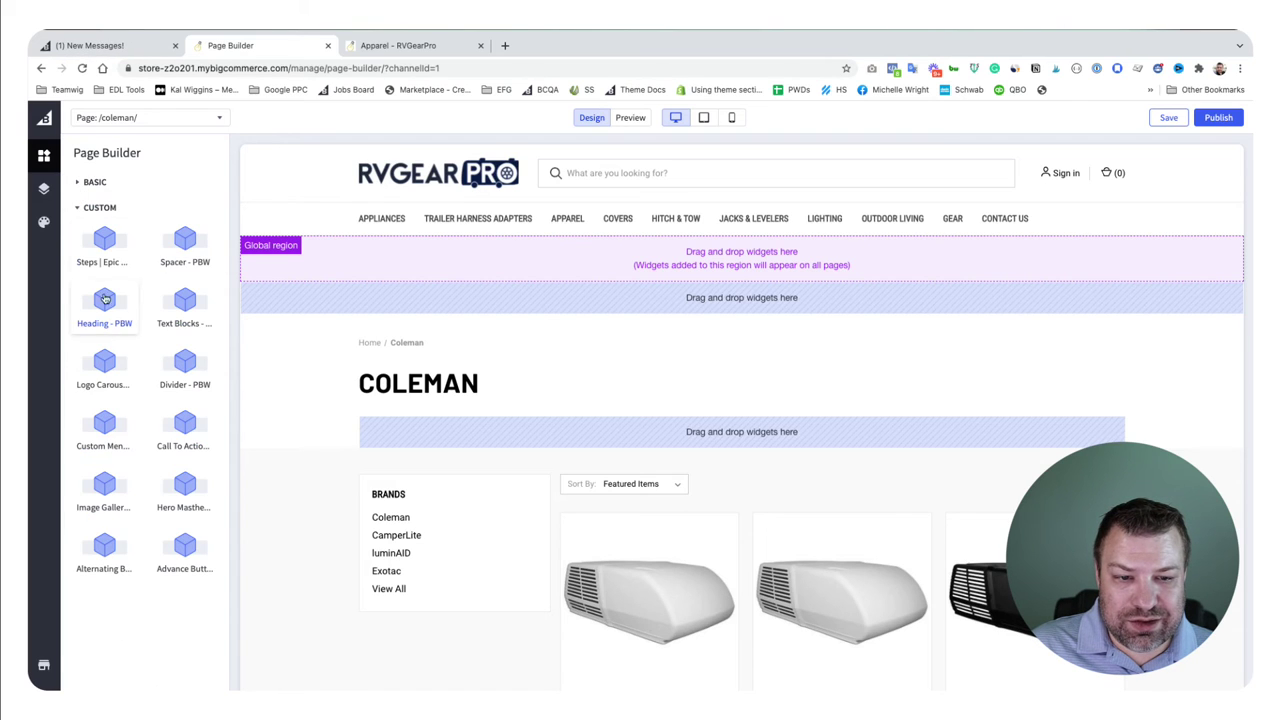
pyautogui.moveTo(186, 302); pyautogui.dragTo(685, 432)
# Fill Block 1 by repeating the placeholder sentence four more times
pyautogui.click(152, 348)
pyautogui.moveTo(152, 348); pyautogui.dragTo(58, 344)
pyautogui.hotkey('ctrl', 'c')
pyautogui.press('Right')
pyautogui.press('space')
pyautogui.hotkey('ctrl', 'v')
pyautogui.press('space')
pyautogui.hotkey('ctrl', 'v')
pyautogui.press('space')
pyautogui.hotkey('ctrl', 'v')
pyautogui.press('space')
pyautogui.hotkey('ctrl', 'v')
pyautogui.press('space')
pyautogui.hotkey('ctrl', 'v')
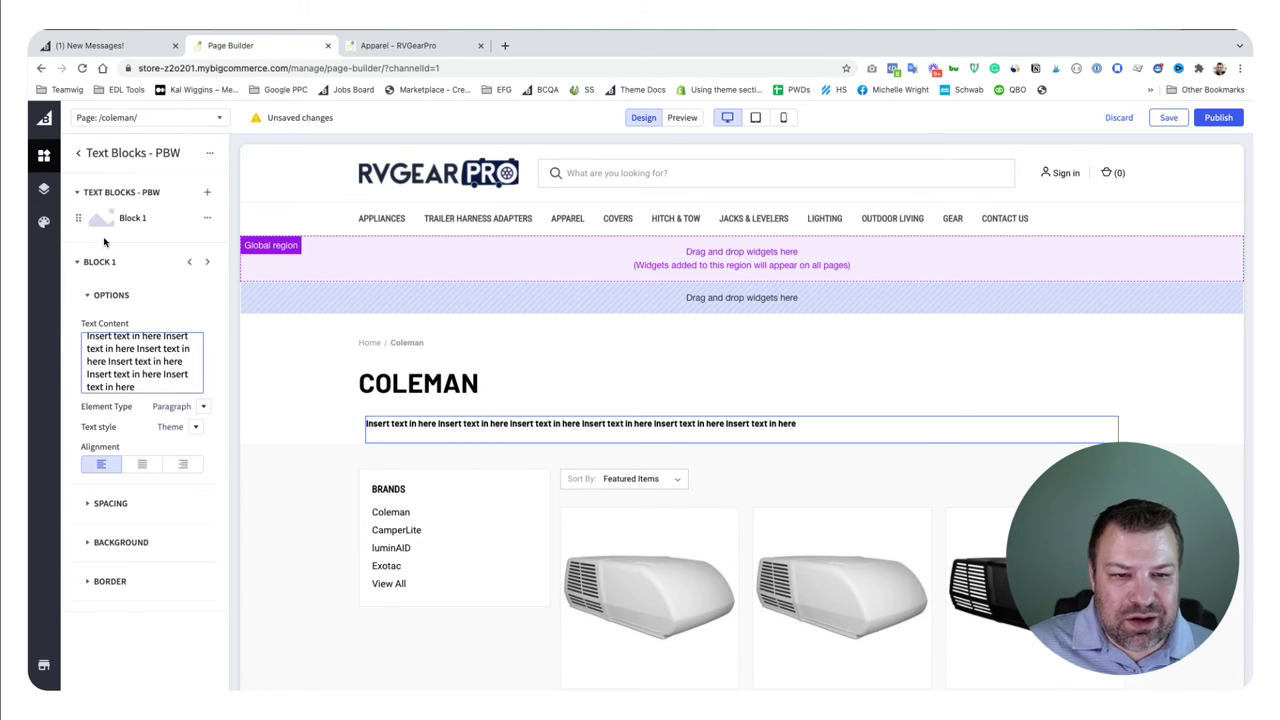
# Duplicate Block 1 and give Block 2 a Custom text style at 28px
pyautogui.click(207, 217)
pyautogui.click(194, 243)
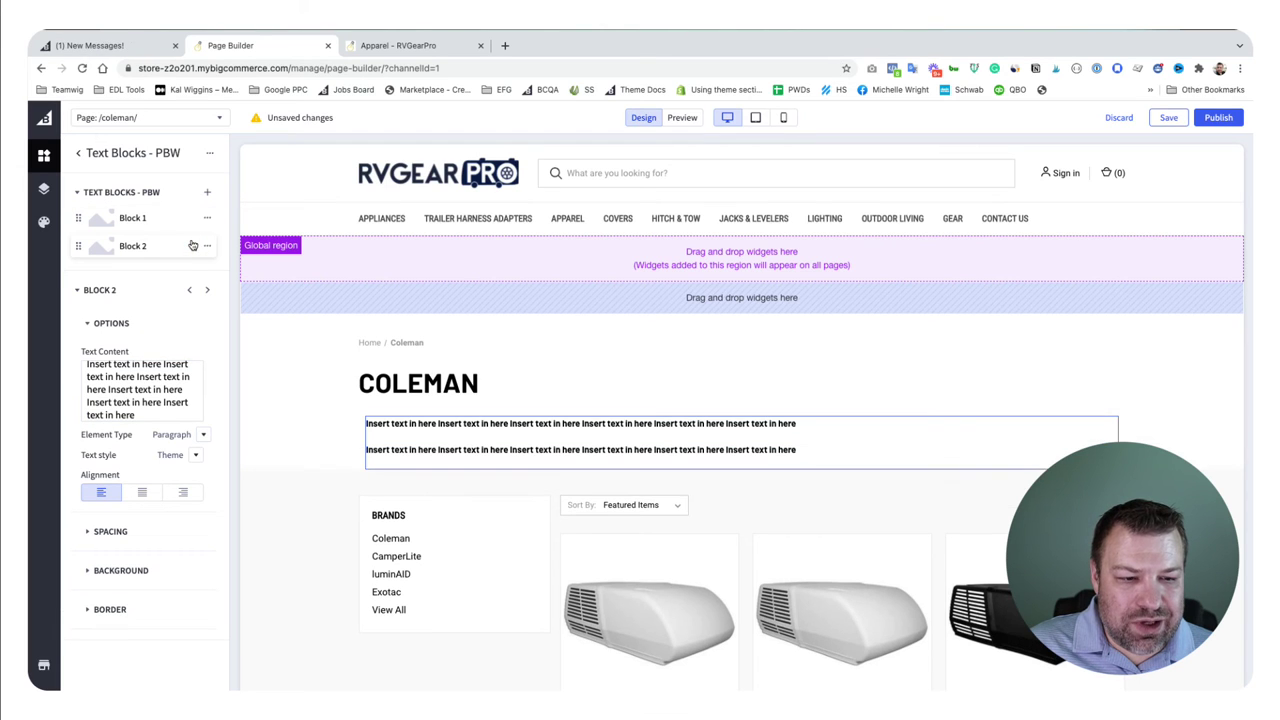
pyautogui.click(208, 155)
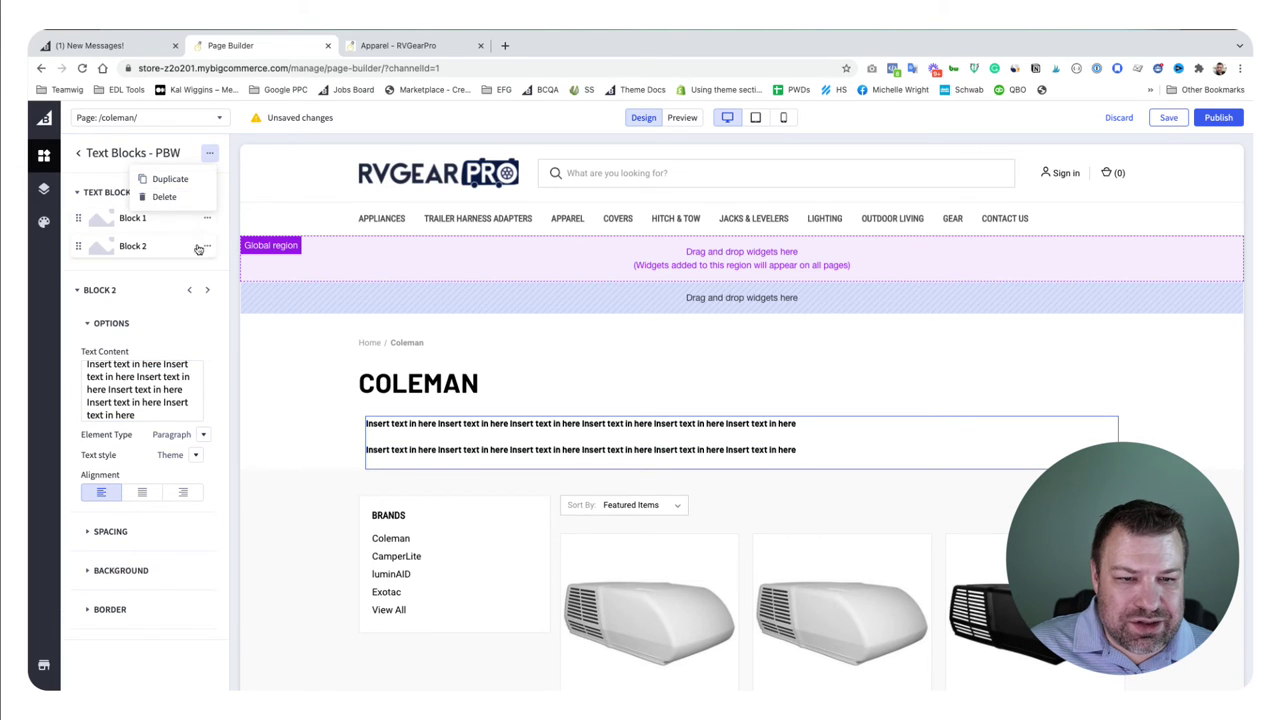
pyautogui.click(170, 633)
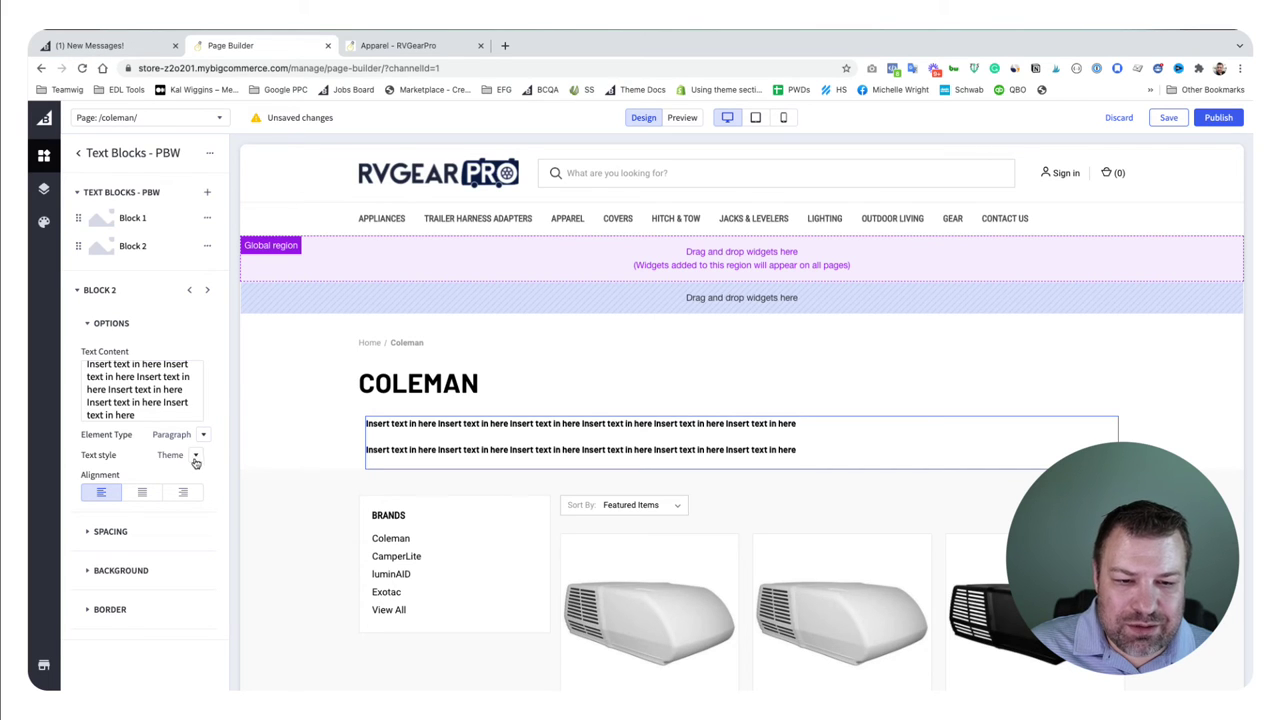
pyautogui.click(195, 458)
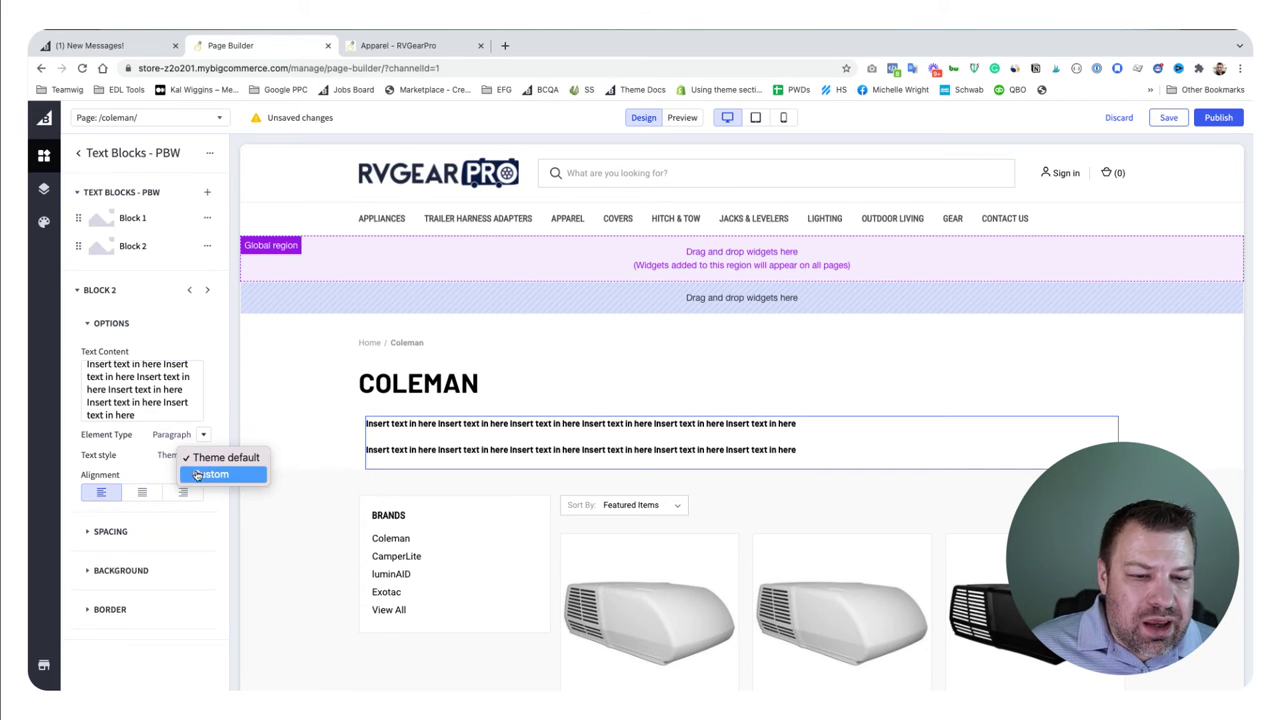
pyautogui.click(205, 476)
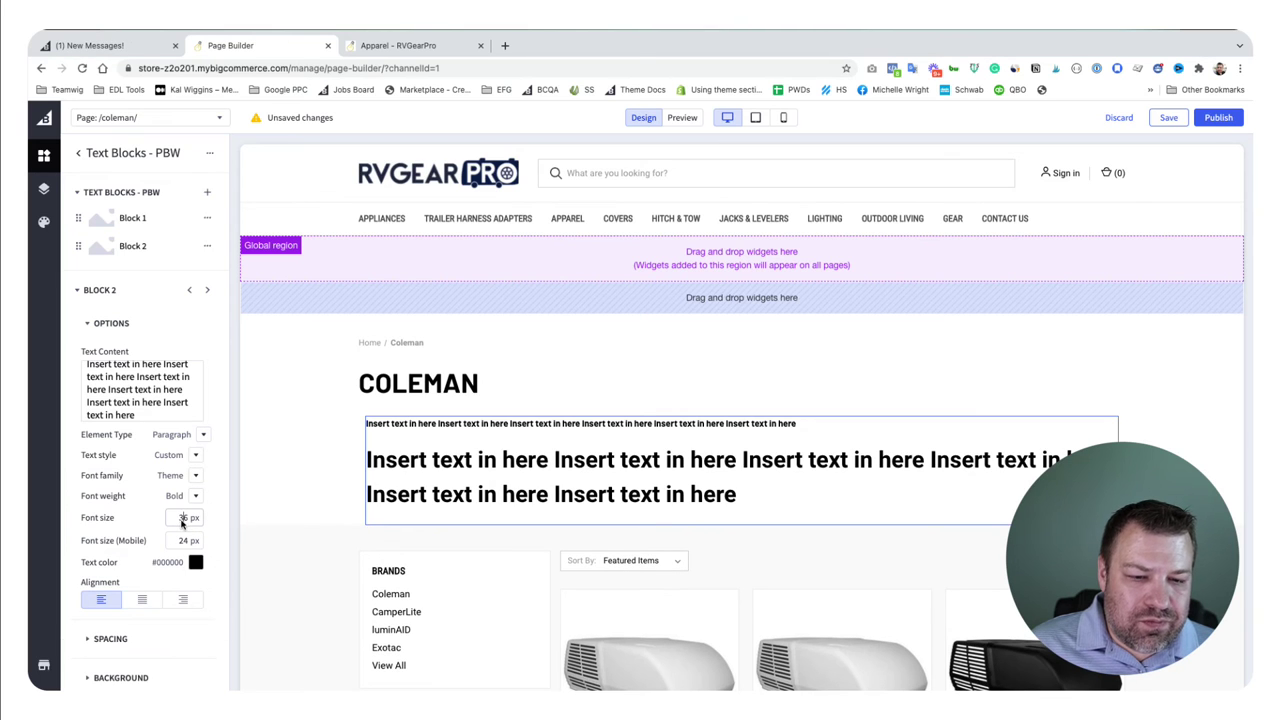
pyautogui.press('Down')
pyautogui.press('Down')
pyautogui.press('Down')
pyautogui.press('Down')
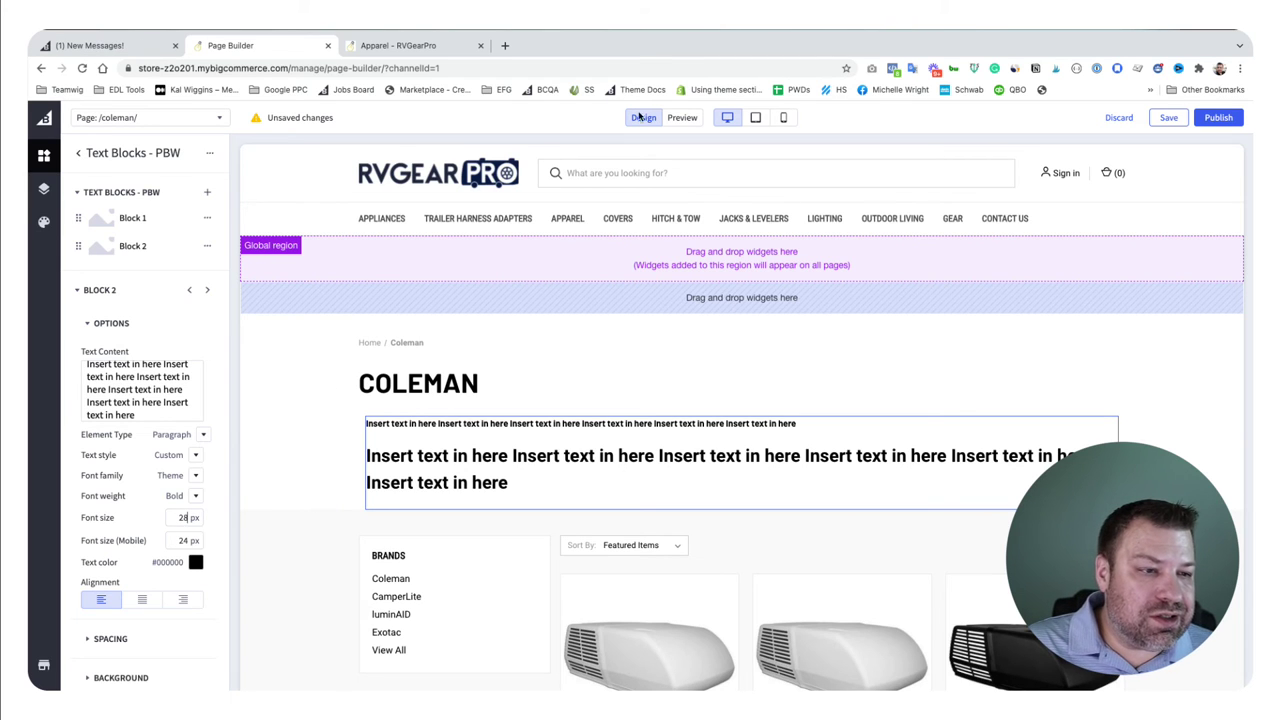
# Preview the Coleman page and open the black Mach 15 Rugged Duty A/C product
pyautogui.click(680, 117)
pyautogui.scroll(-2, 563, 420)
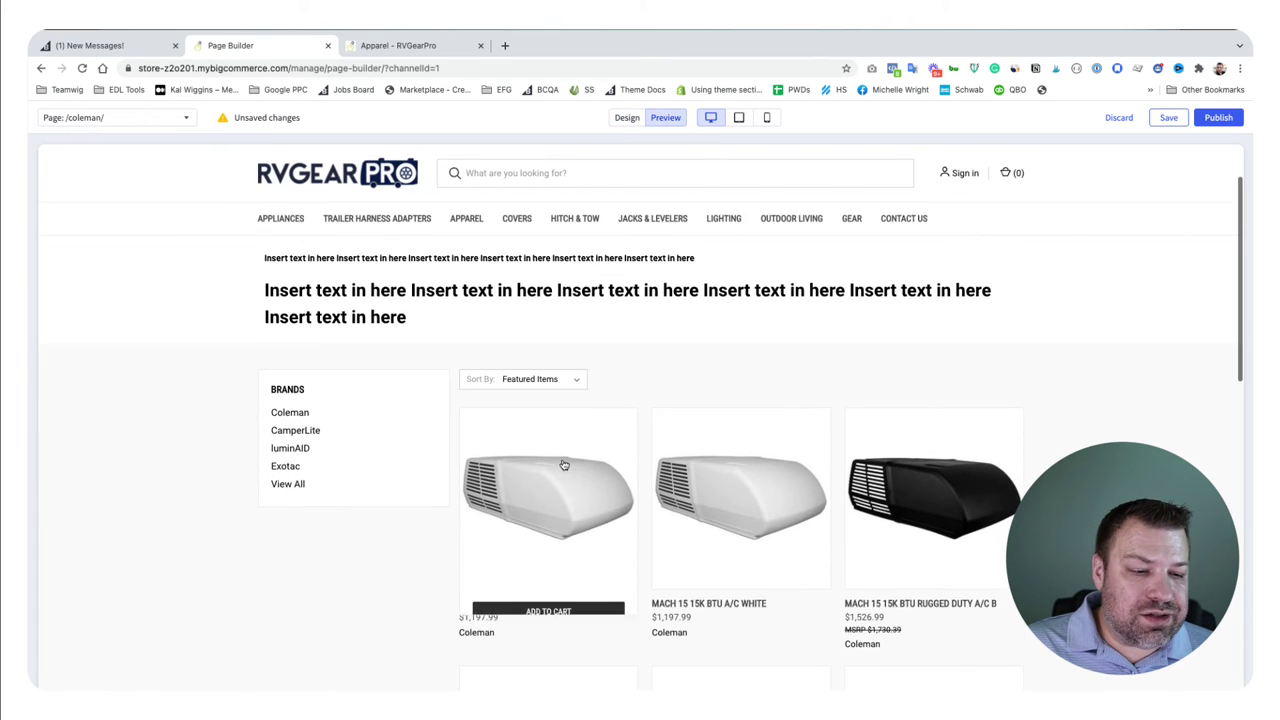
pyautogui.click(949, 481)
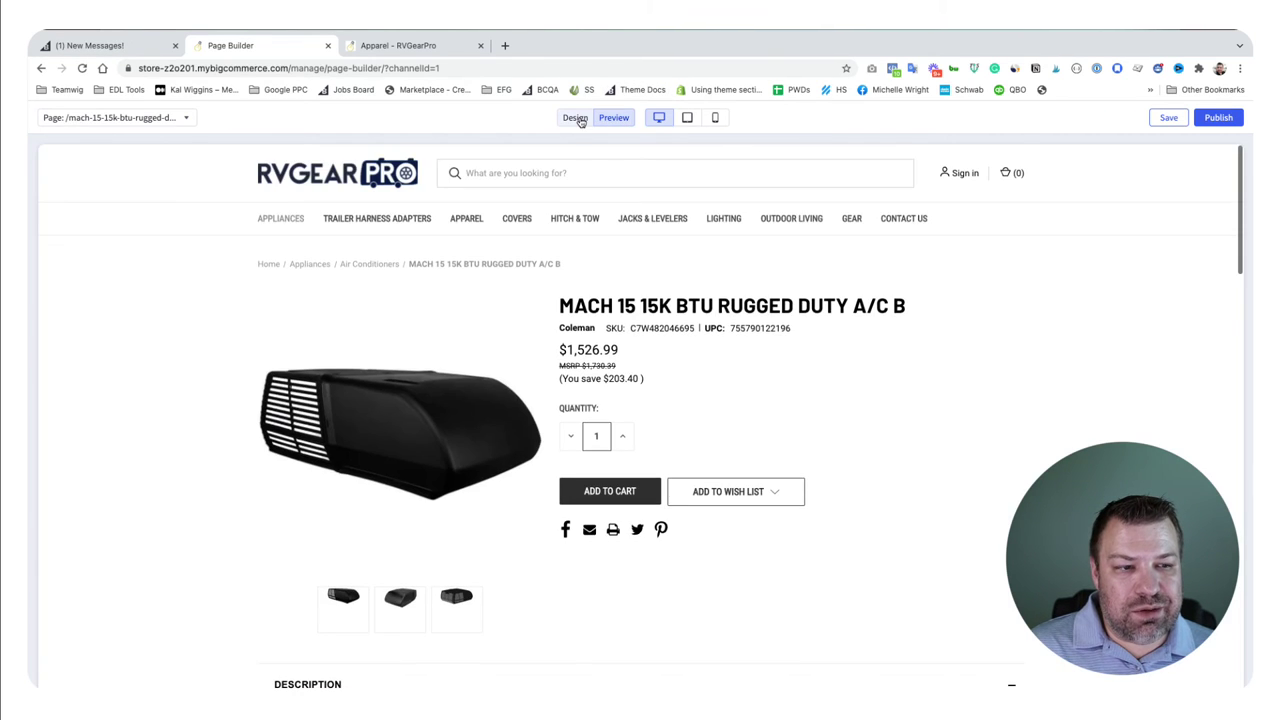
# Add an Image widget beside the price using the 715x282px step-instruction image
pyautogui.click(579, 120)
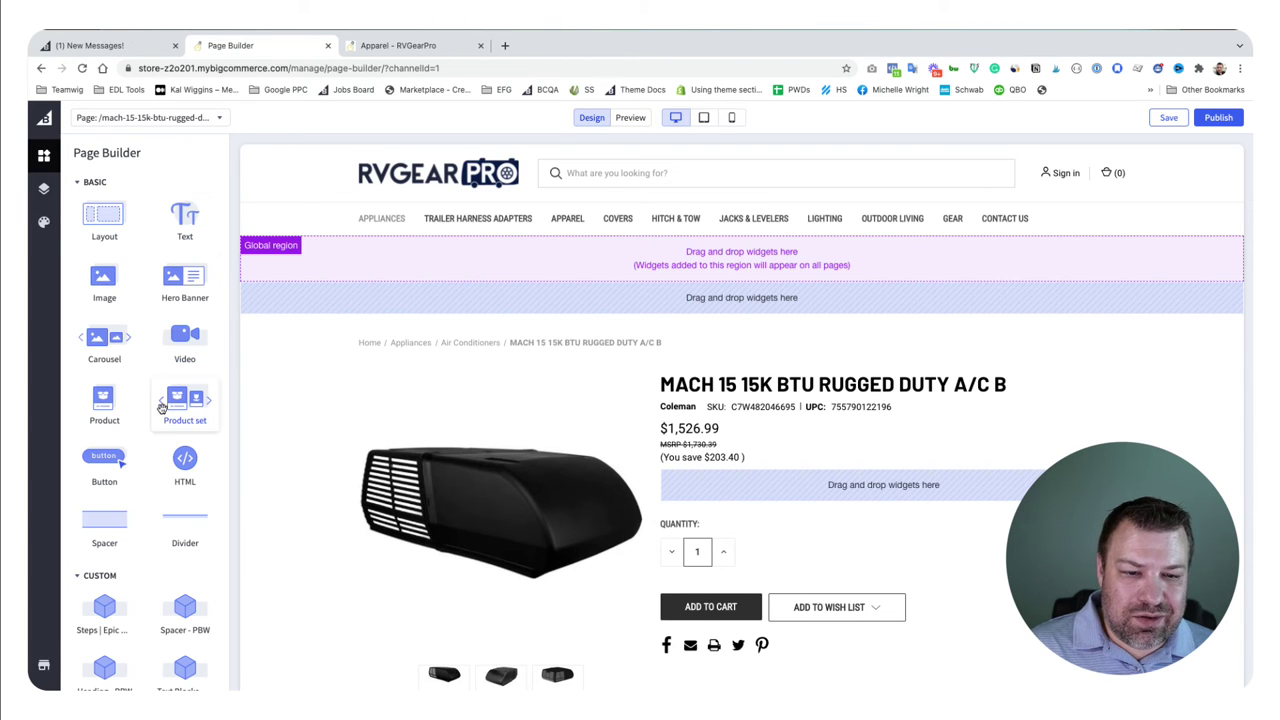
pyautogui.moveTo(110, 278); pyautogui.dragTo(810, 495)
pyautogui.click(158, 262)
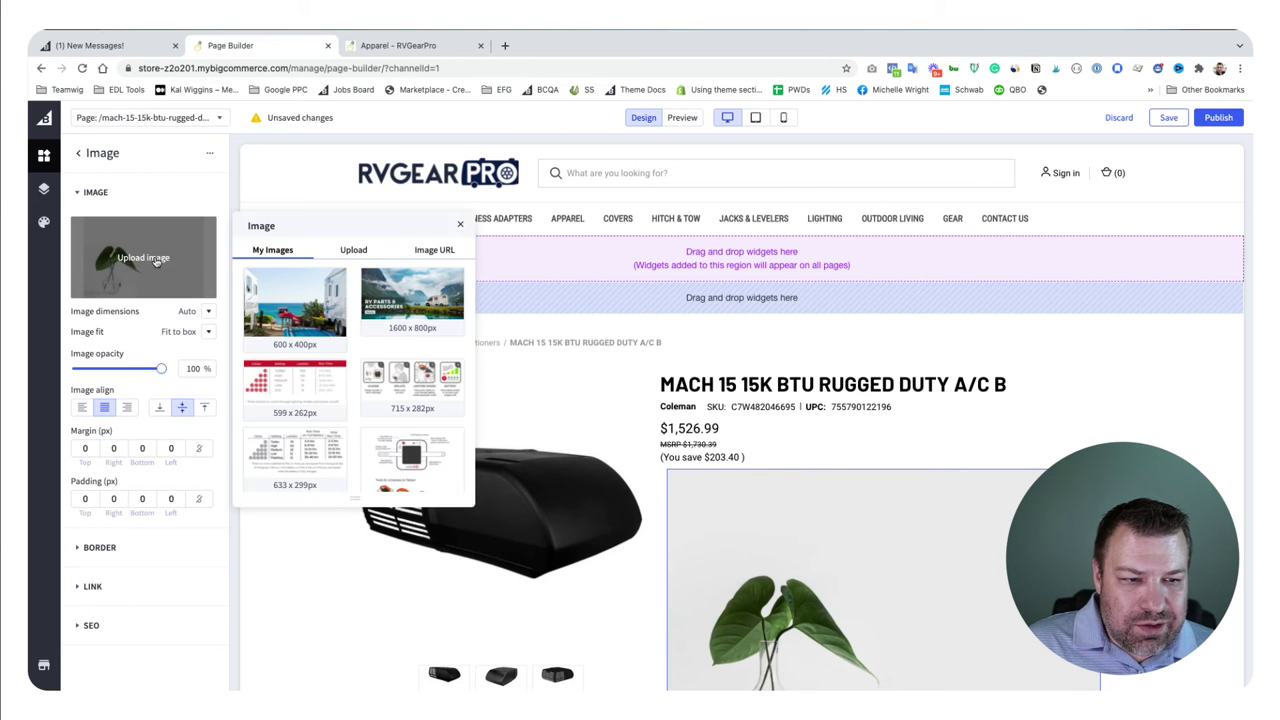
pyautogui.click(415, 383)
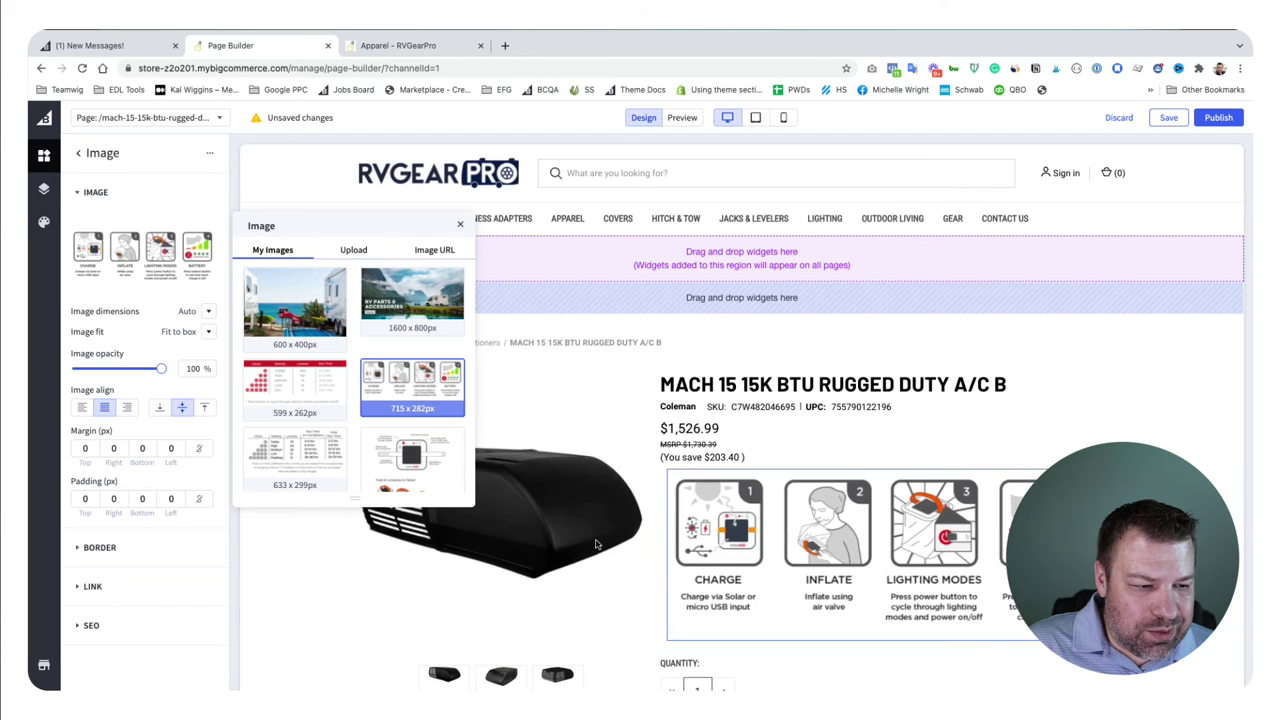
pyautogui.scroll(-2, 900, 380)
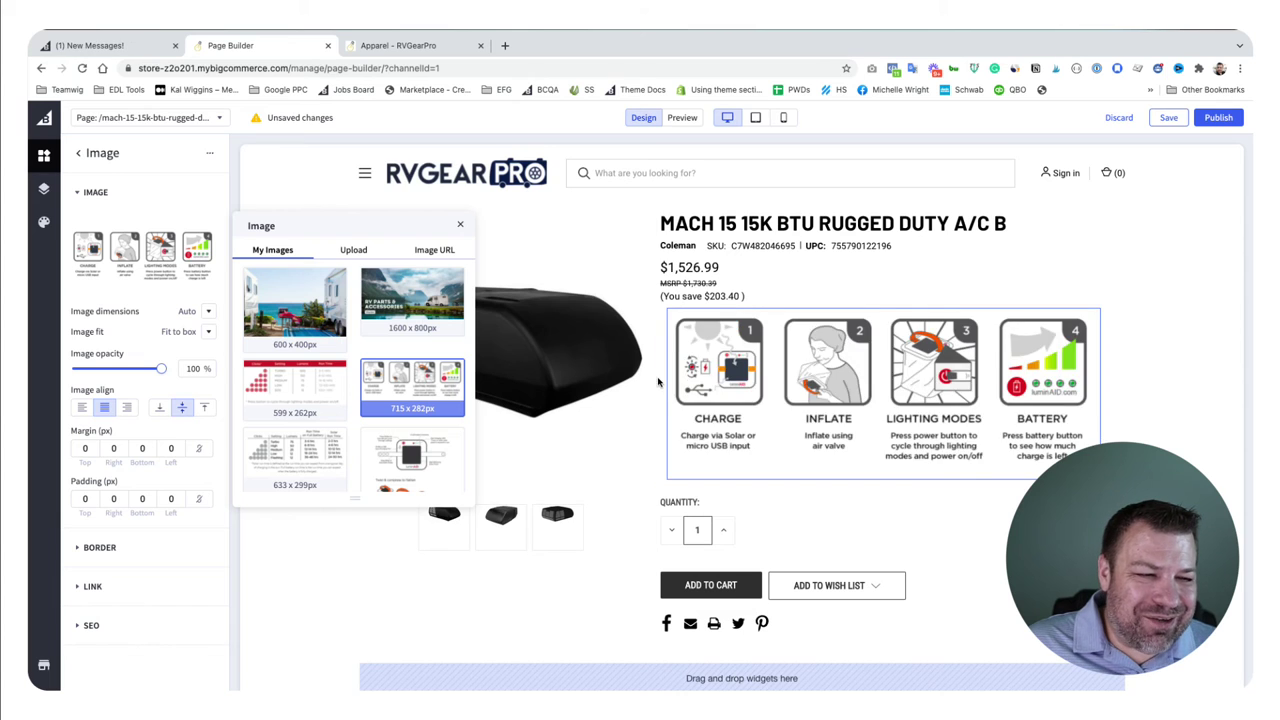
pyautogui.click(460, 225)
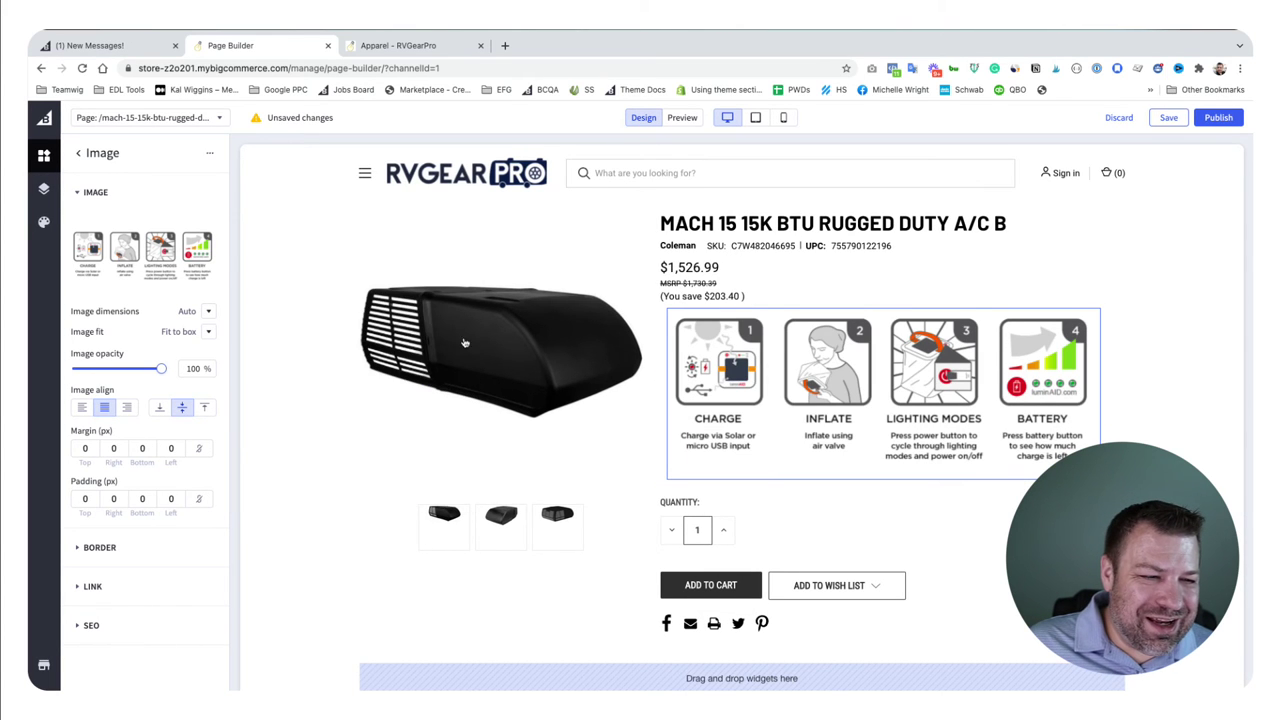
# Delete the Image widget from the Mach 15 product page and preview it
pyautogui.click(708, 318)
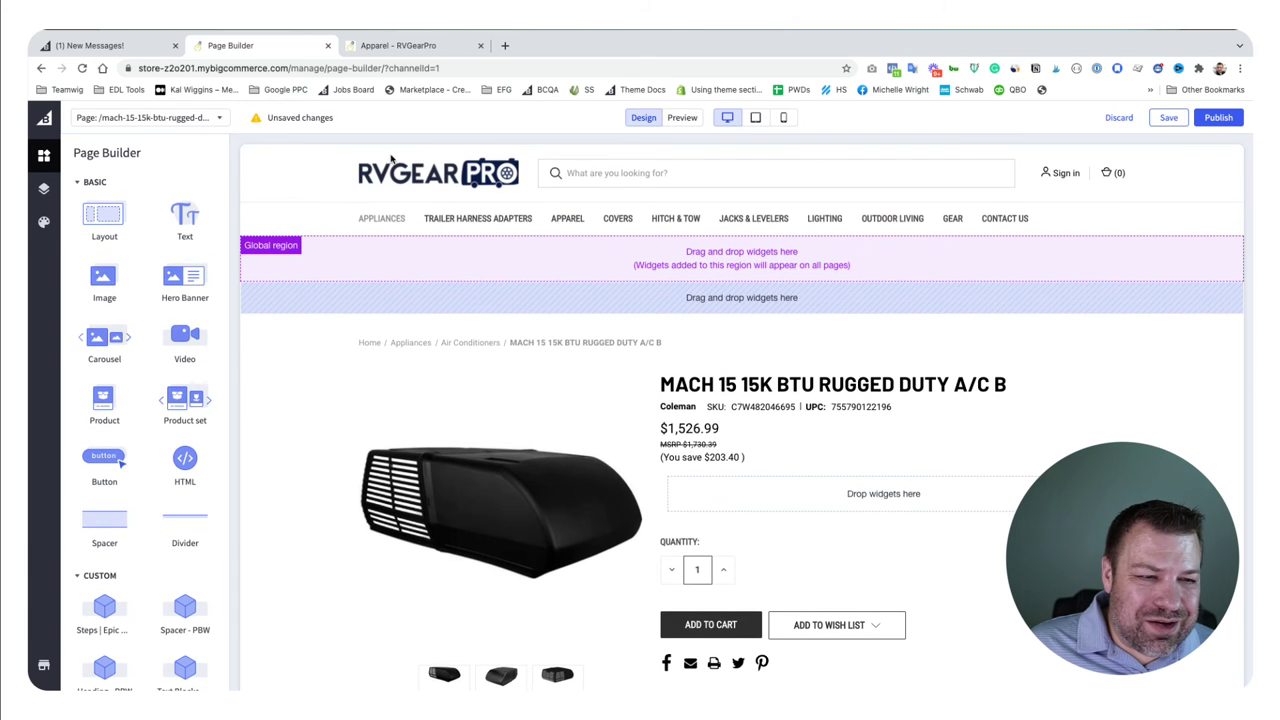
pyautogui.scroll(-6, 760, 373)
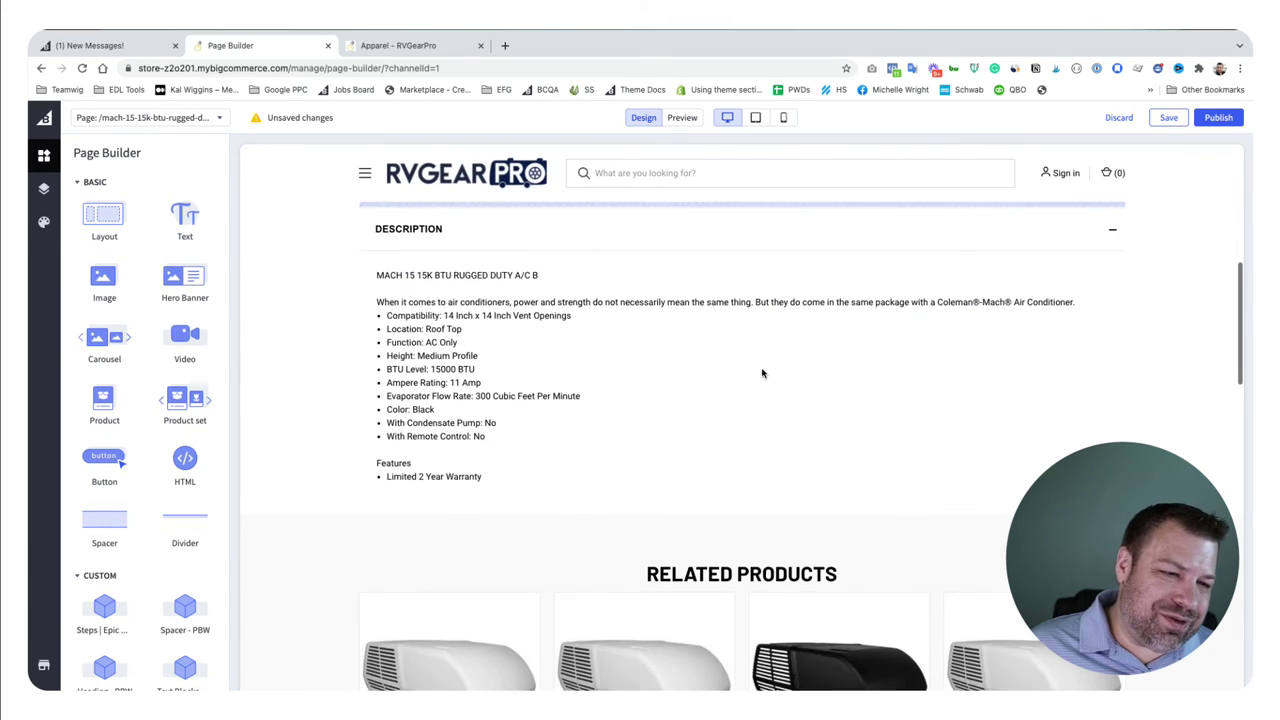
pyautogui.scroll(6, 760, 373)
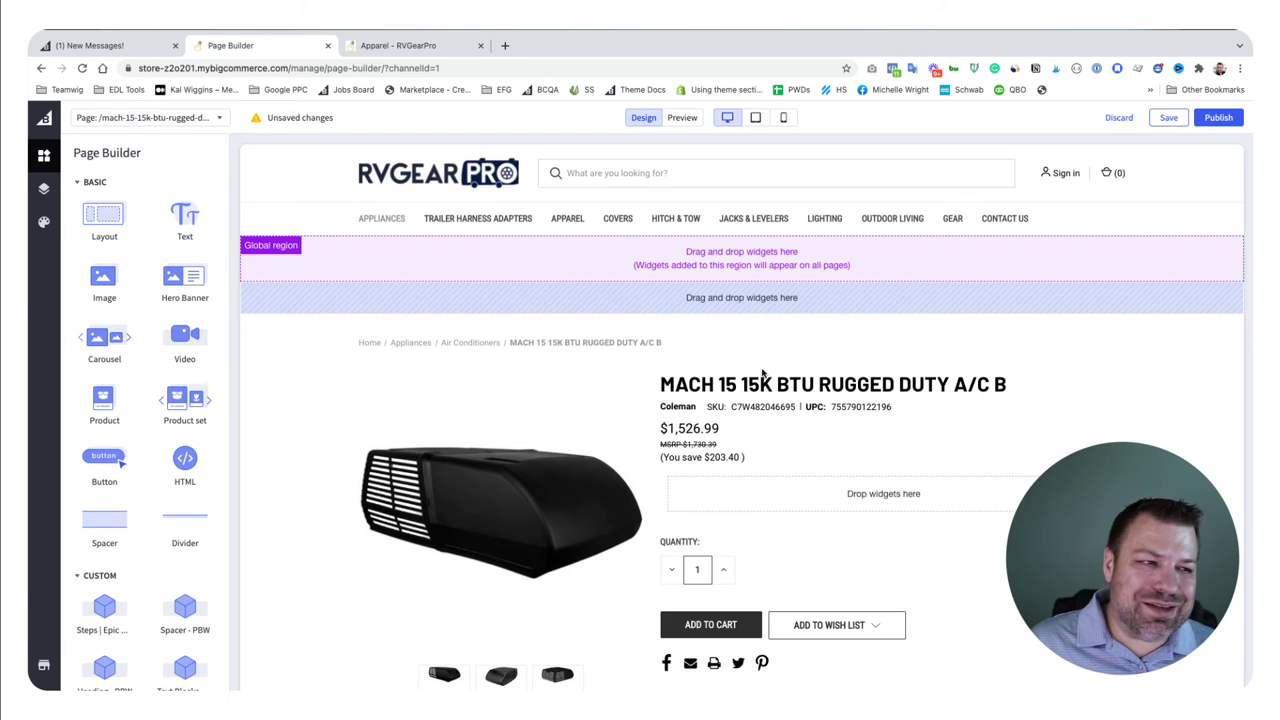
pyautogui.click(682, 117)
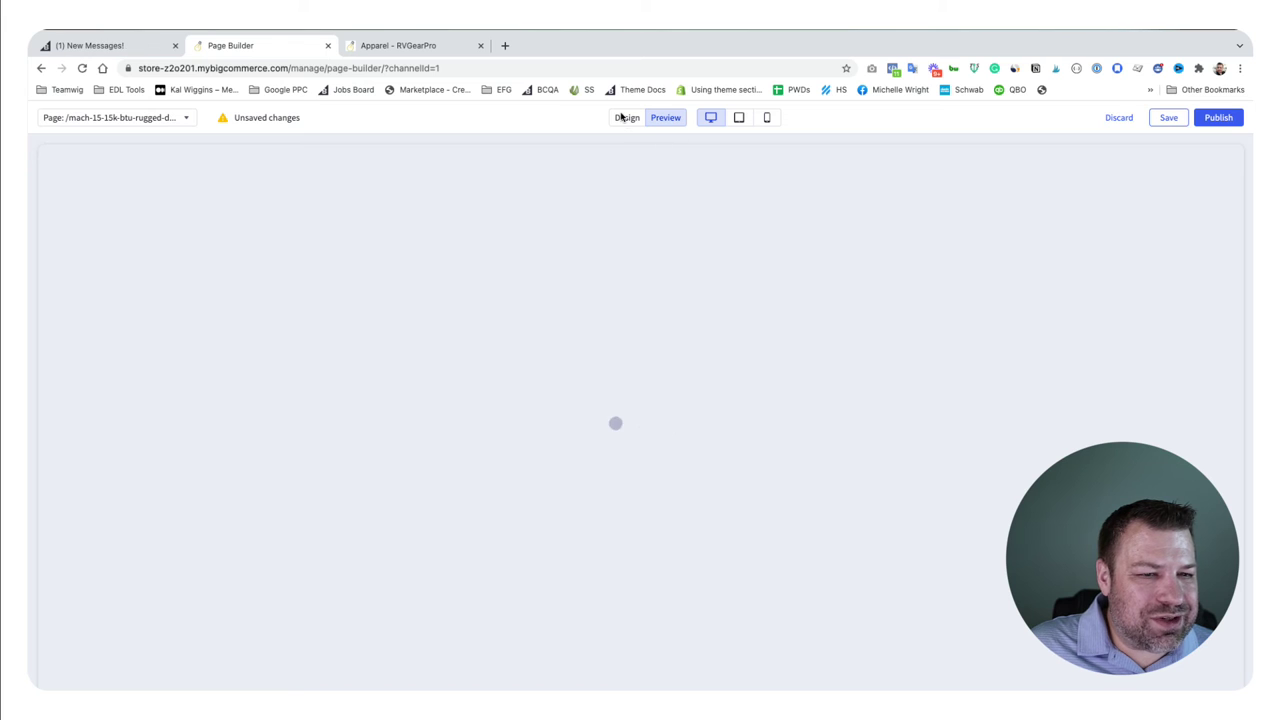
# Add a Hero Banner above the Contact Us form text, then delete it and its empty layout
pyautogui.click(580, 118)
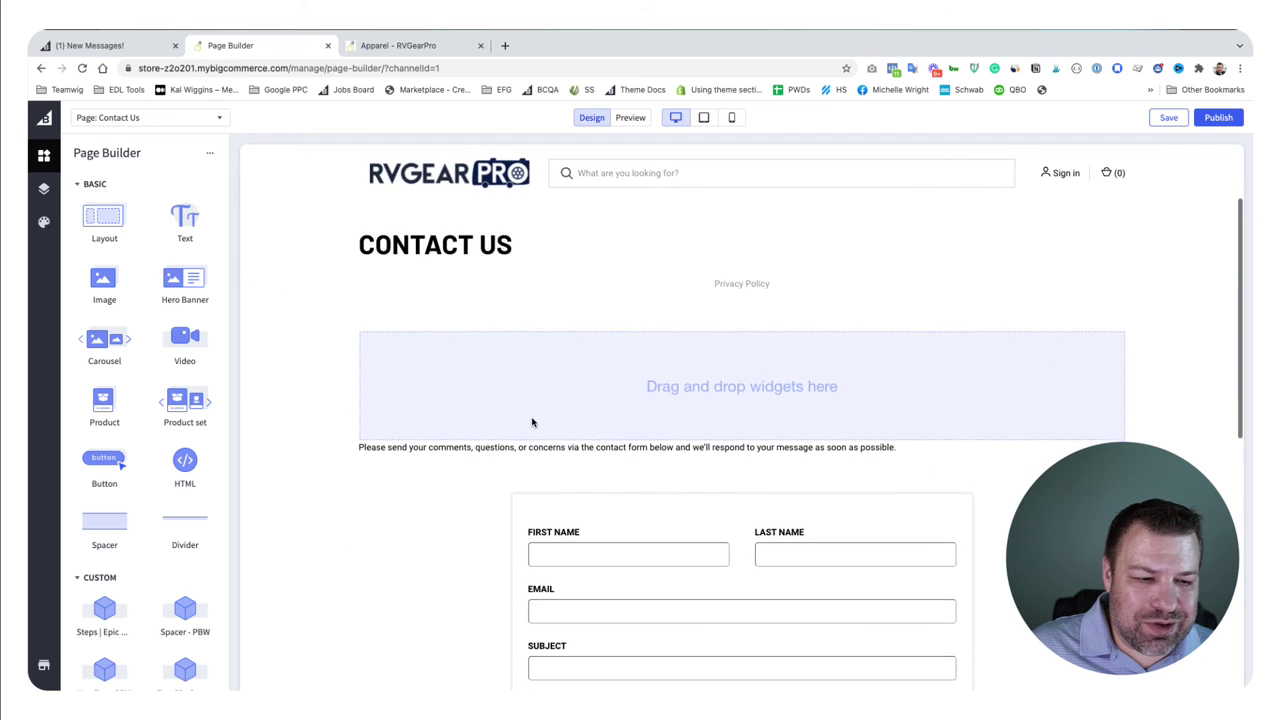
pyautogui.moveTo(185, 285); pyautogui.dragTo(605, 330)
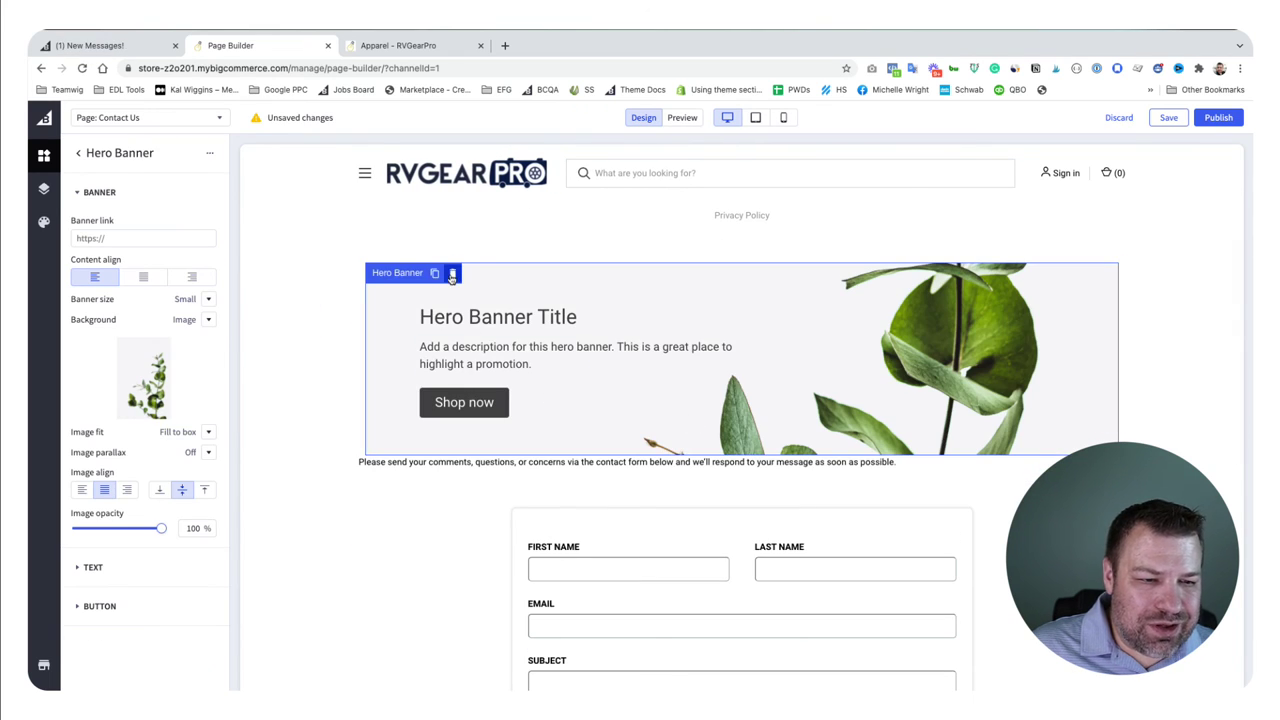
pyautogui.click(452, 276)
pyautogui.click(394, 291)
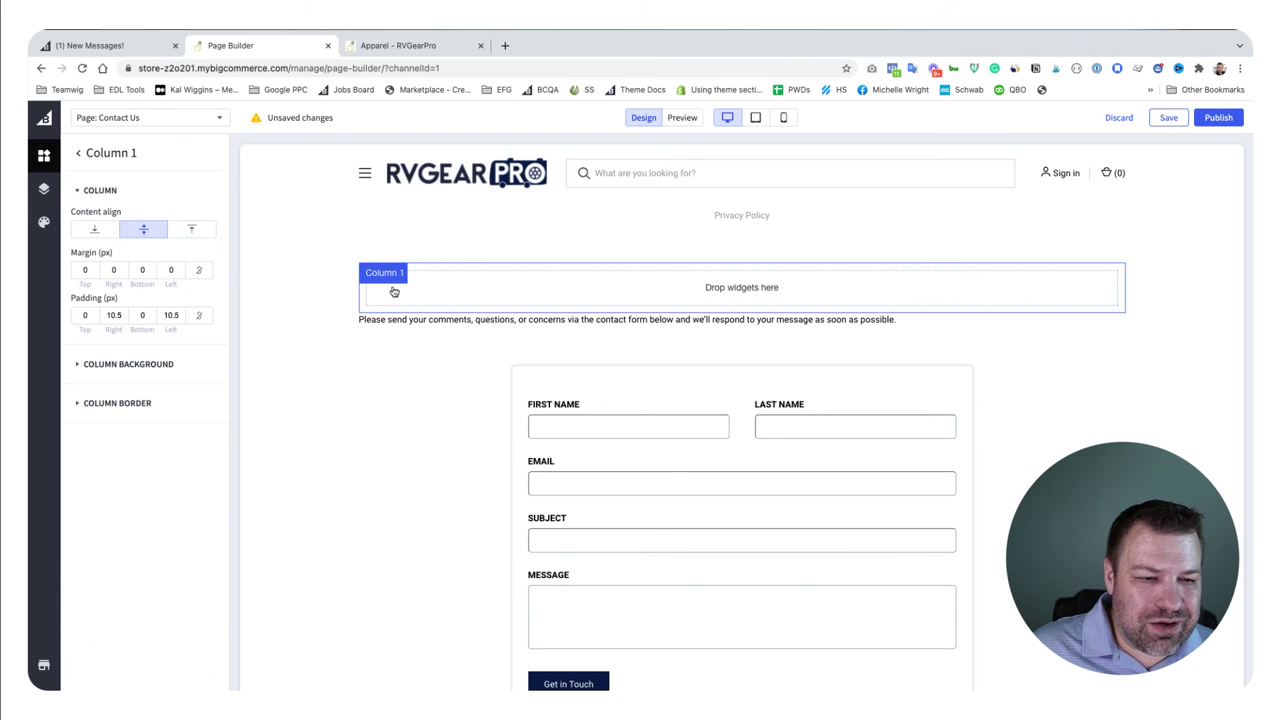
pyautogui.click(210, 157)
pyautogui.click(210, 153)
pyautogui.click(191, 186)
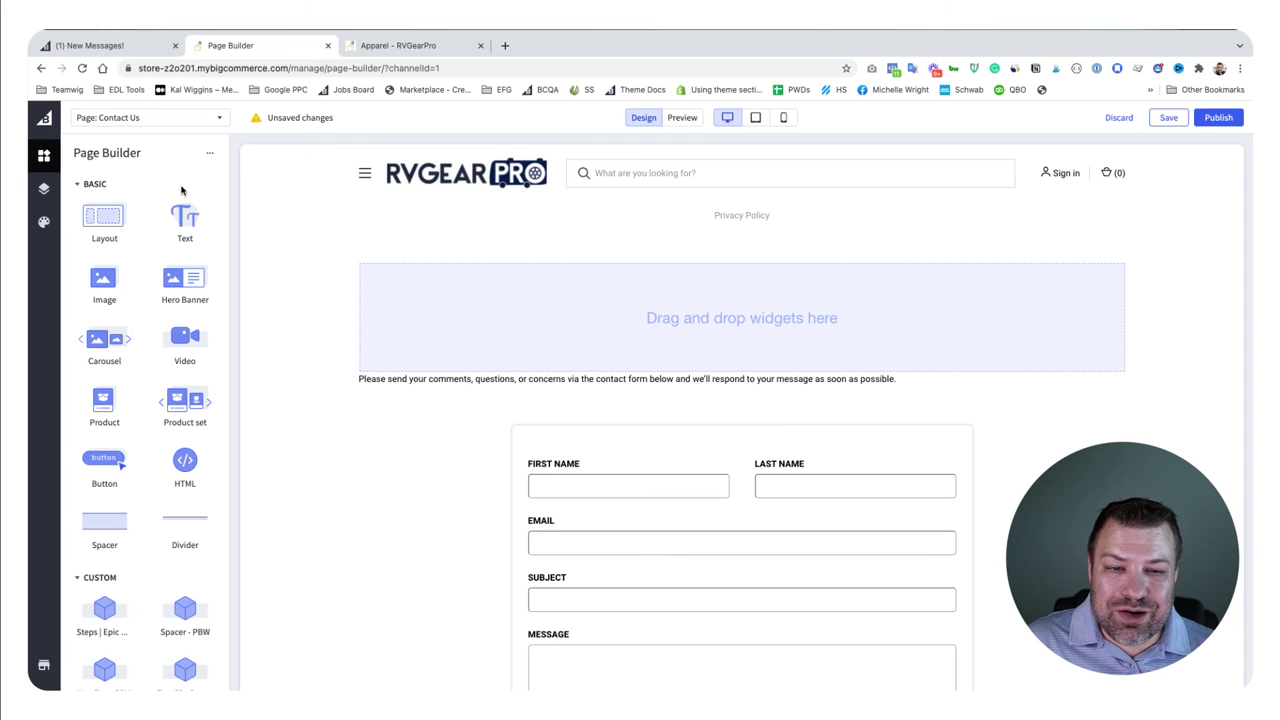
# Collapse the BASIC widget section so the CUSTOM widgets are listed first
pyautogui.click(82, 186)
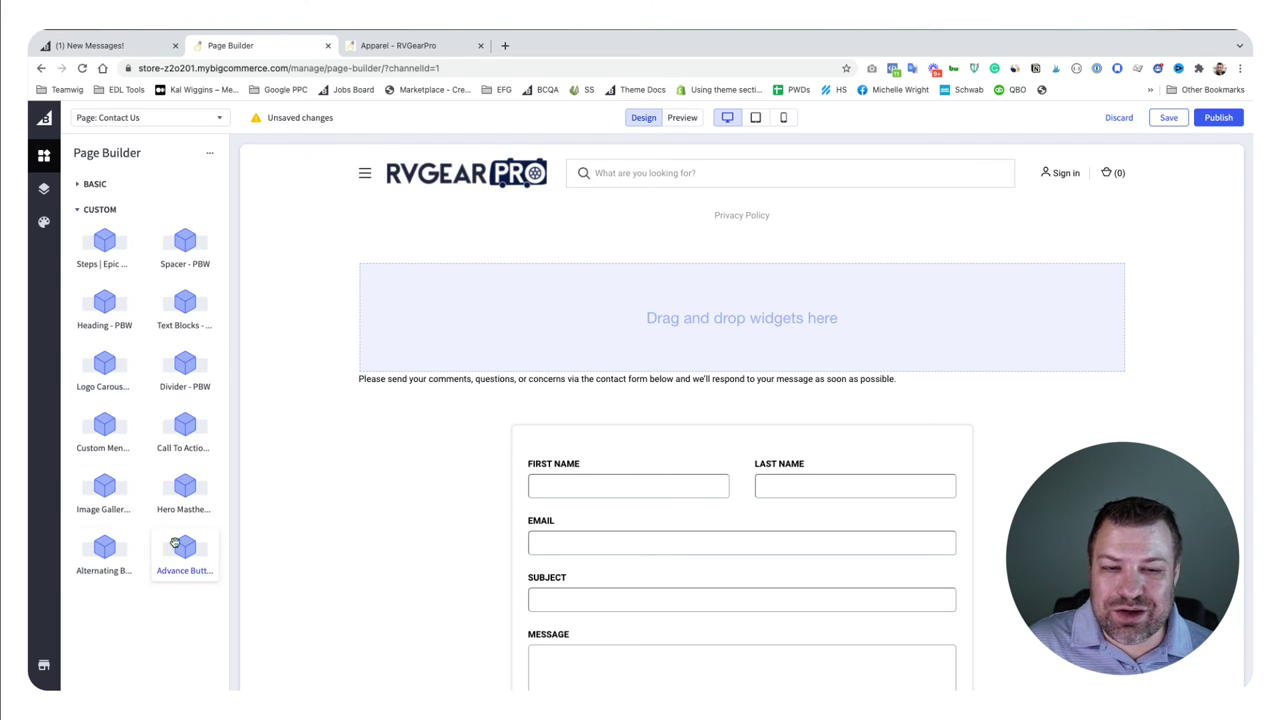